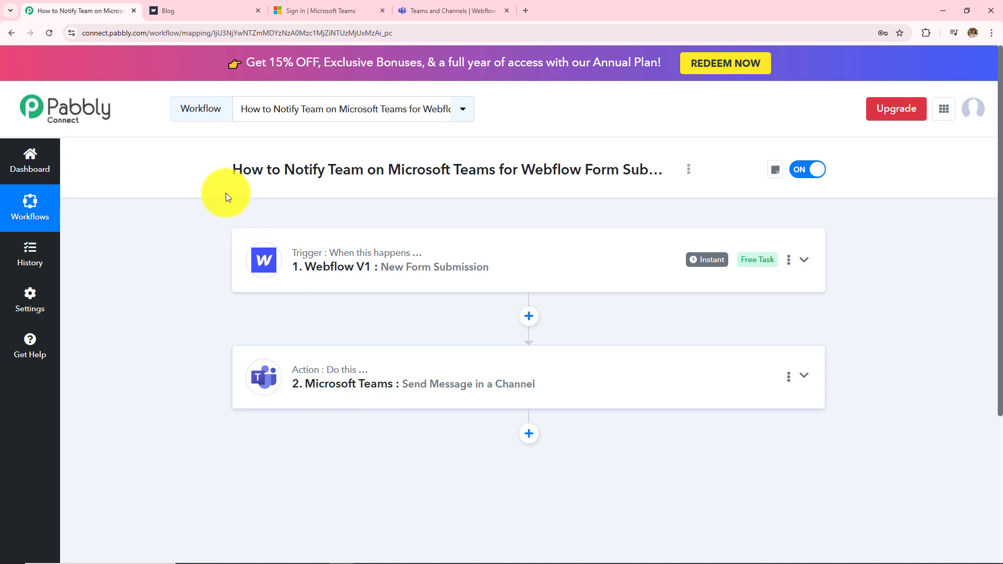
# Step: Autofill the Contact Form's first name, last name, email and mobile number fields, then submit it
pyautogui.click(222, 7)
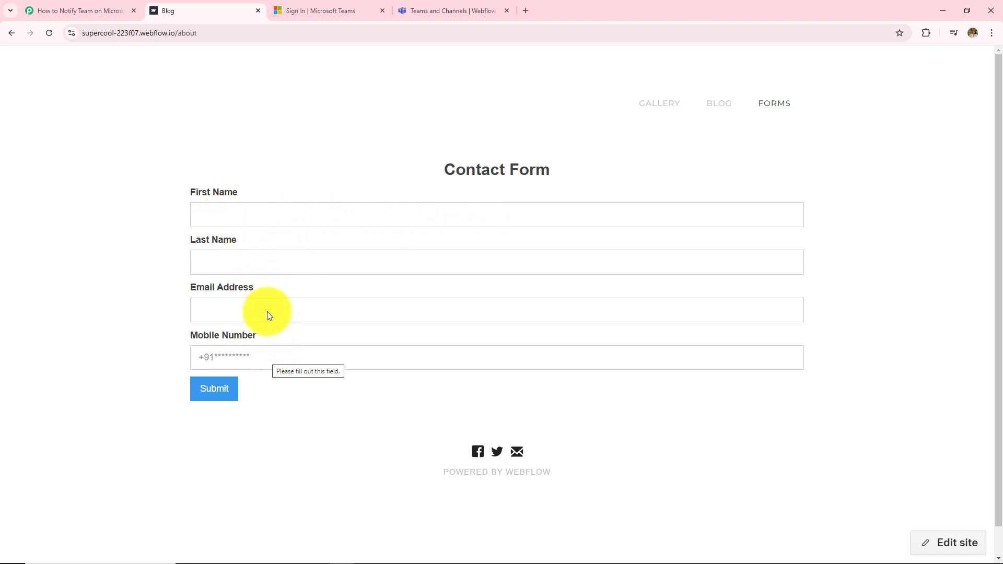
pyautogui.click(269, 221)
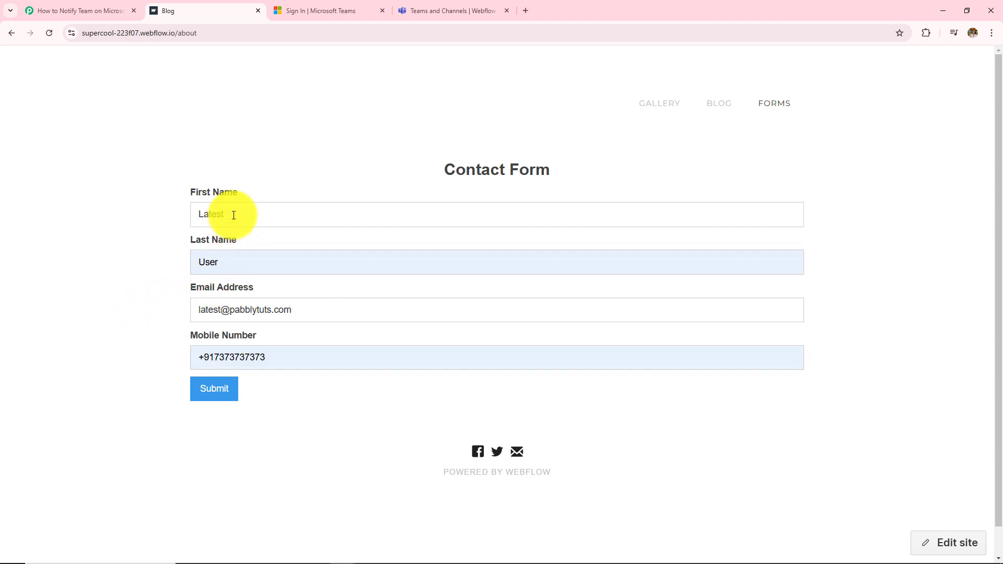
pyautogui.click(234, 262)
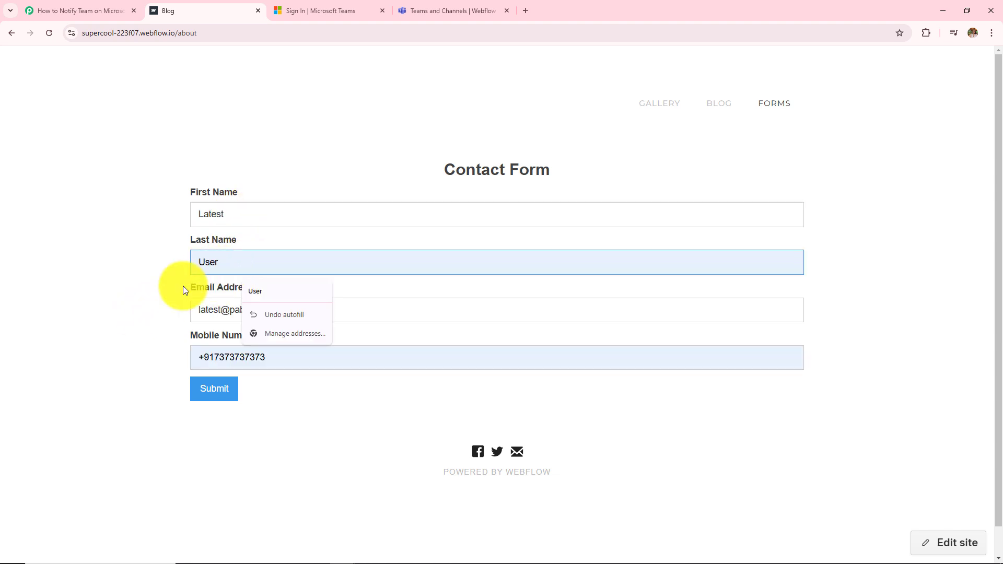
pyautogui.click(143, 297)
pyautogui.click(302, 309)
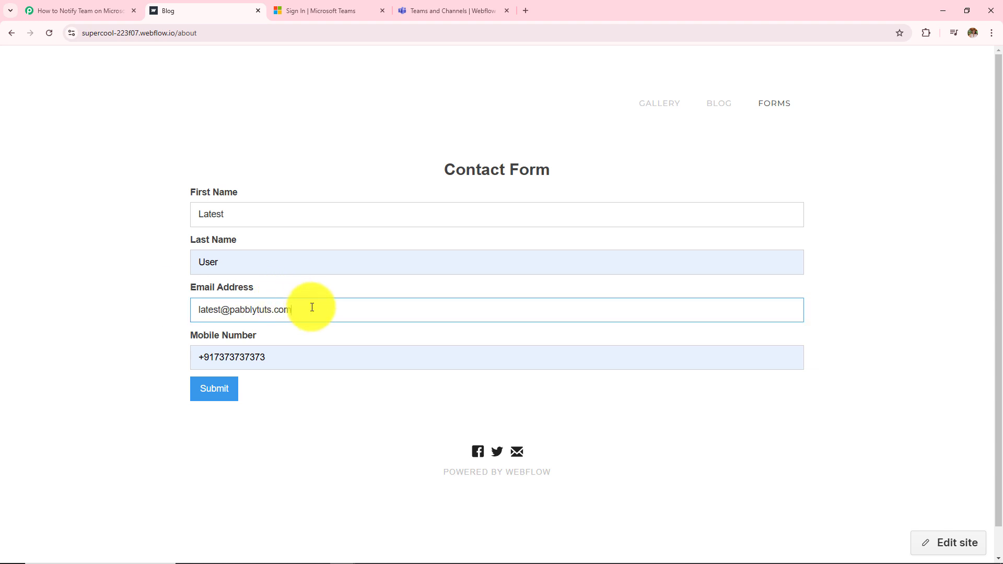
pyautogui.click(285, 361)
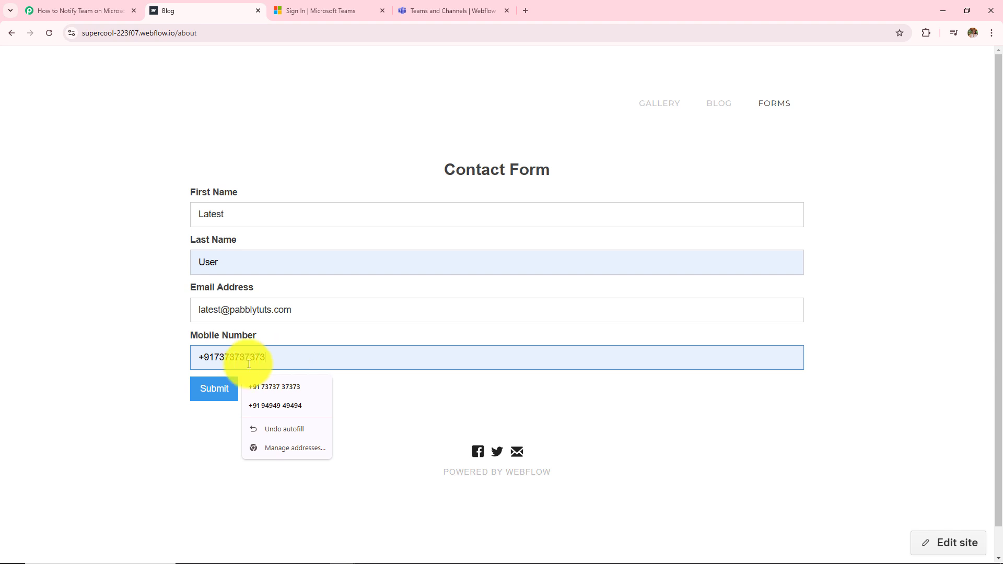
pyautogui.click(216, 395)
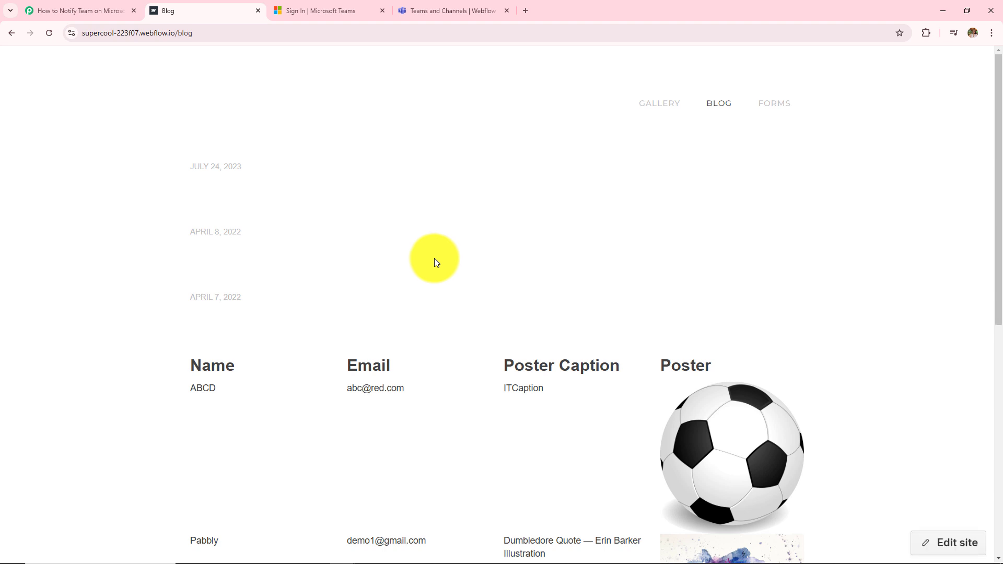
# Step: View the Teams Webflow channel's new post listing the submitted name, email and phone
pyautogui.click(452, 10)
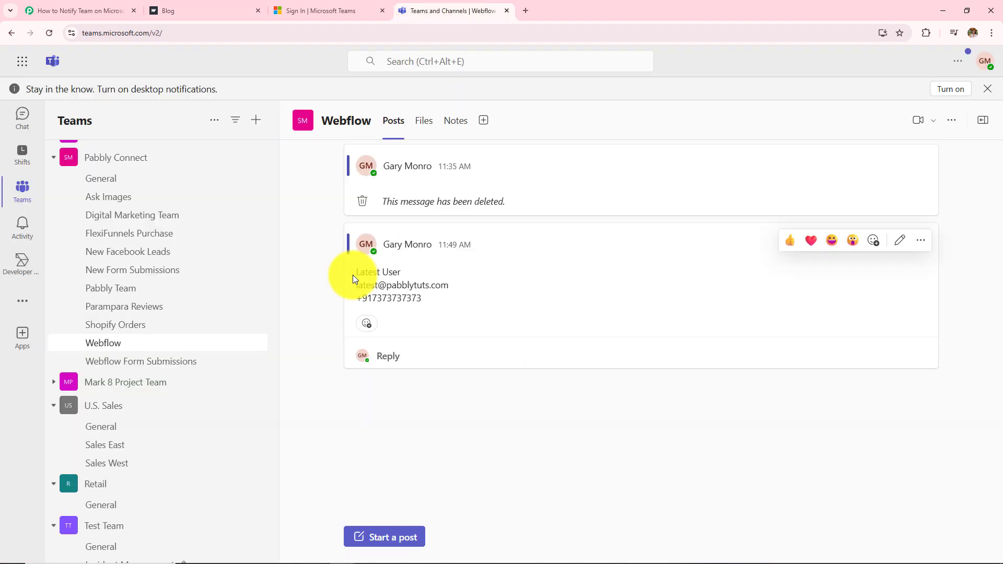
pyautogui.moveTo(353, 275); pyautogui.dragTo(438, 321)
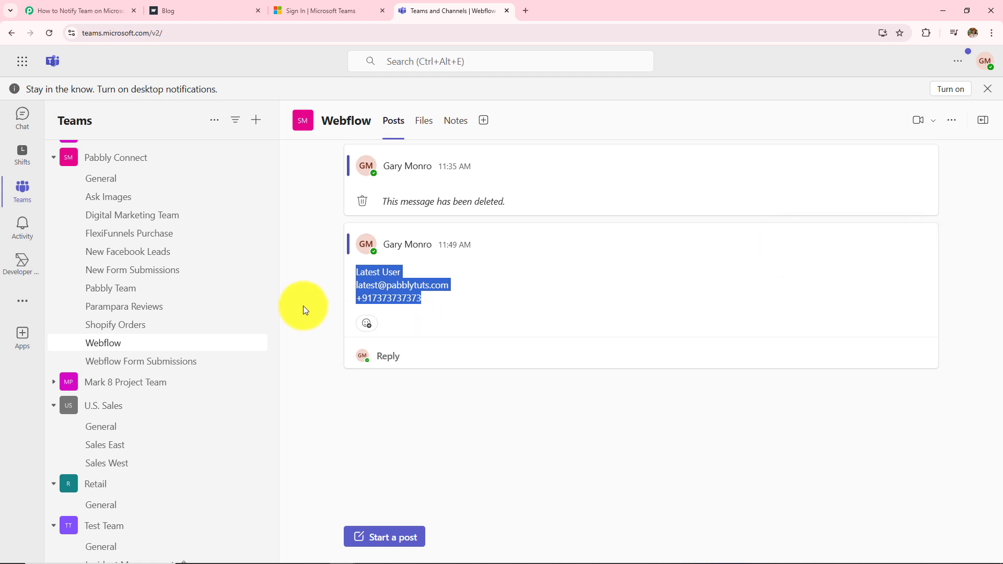
pyautogui.click(325, 298)
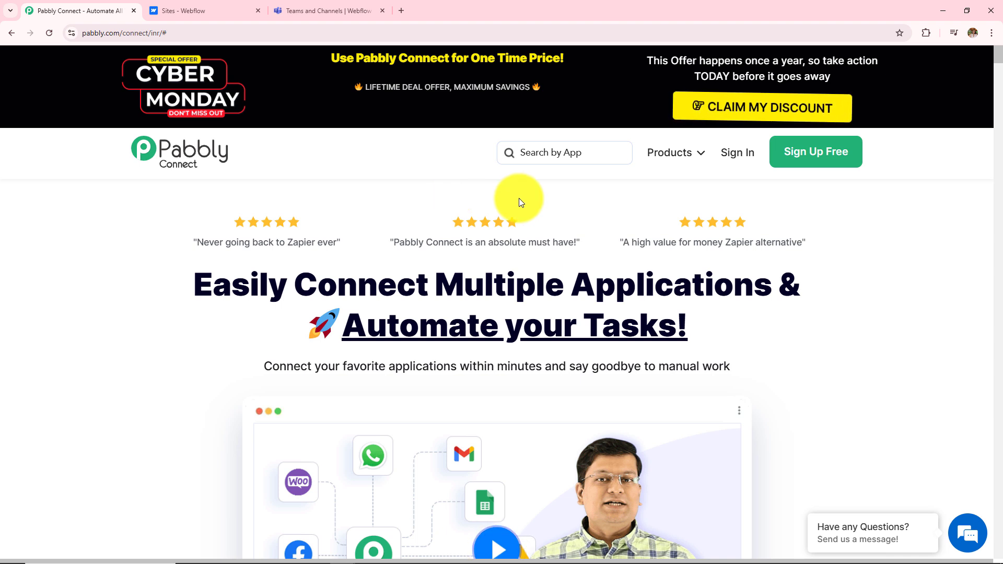
# Step: Return to the Pabbly Connect home page and sign in to the Pabbly account
pyautogui.click(215, 6)
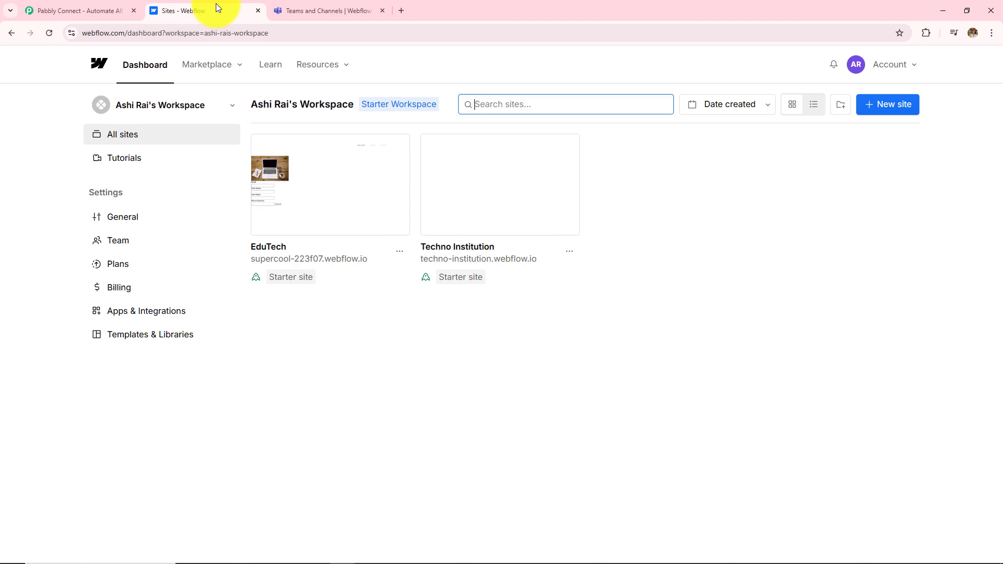
pyautogui.click(344, 6)
pyautogui.click(57, 10)
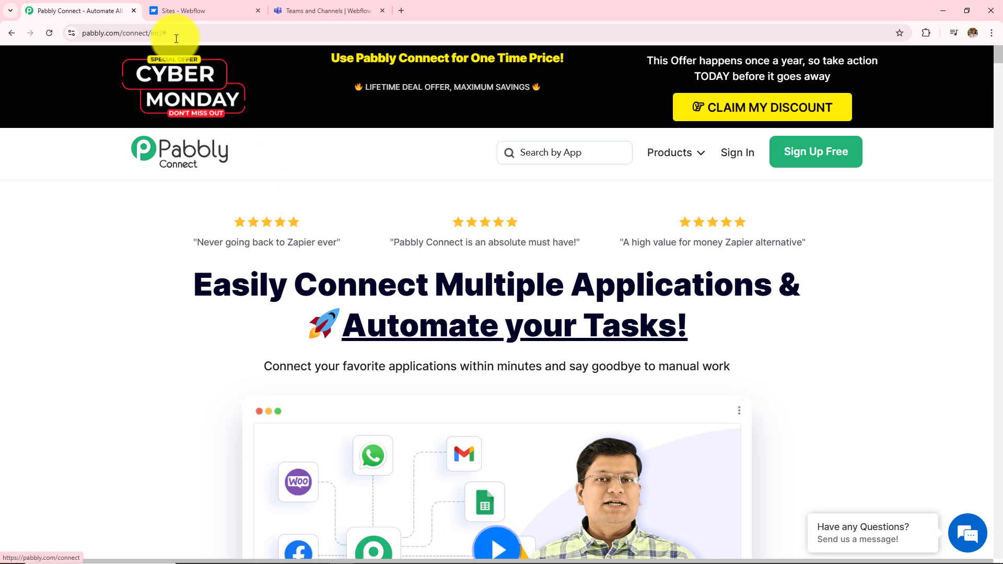
pyautogui.moveTo(167, 33); pyautogui.dragTo(74, 139)
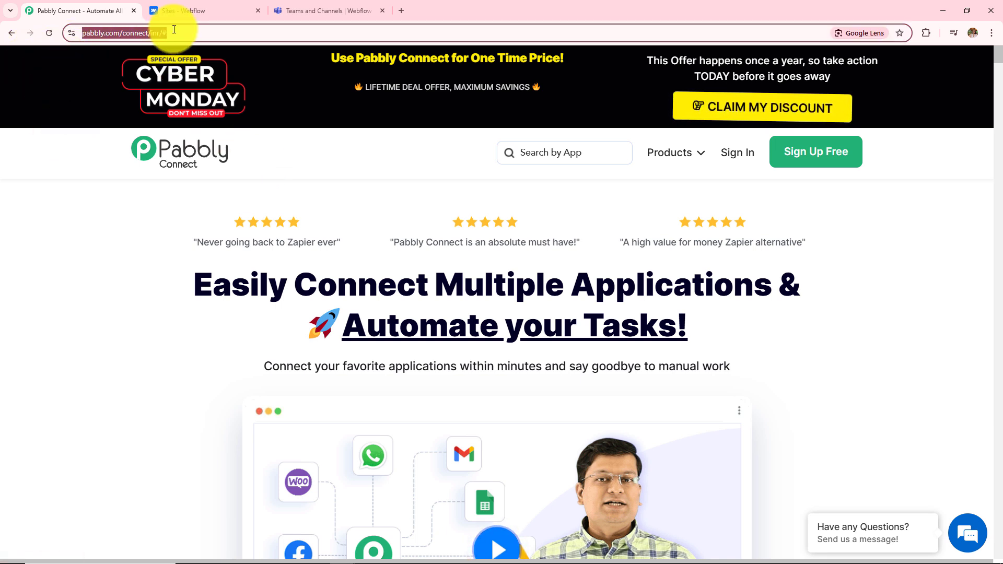
pyautogui.click(67, 216)
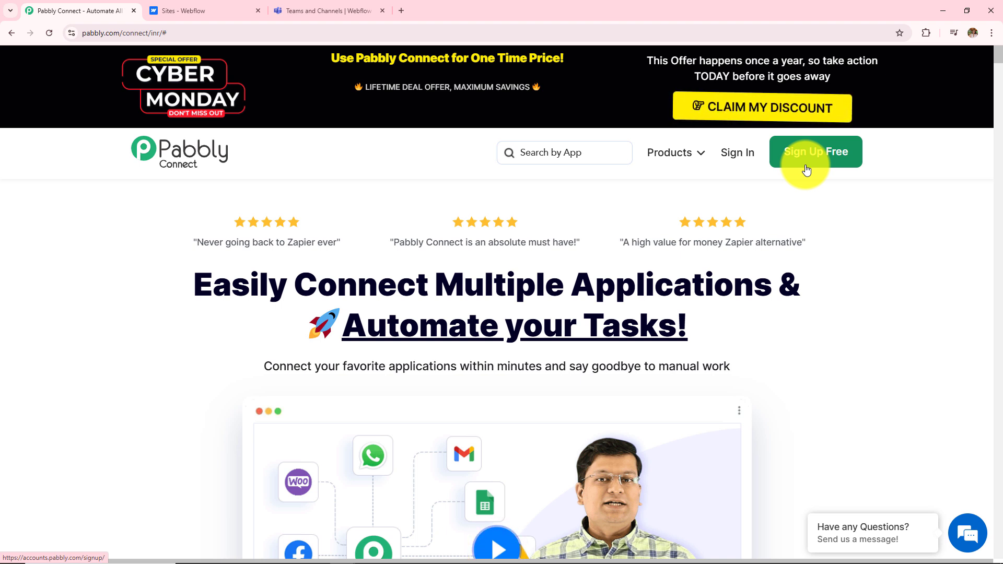
pyautogui.click(739, 160)
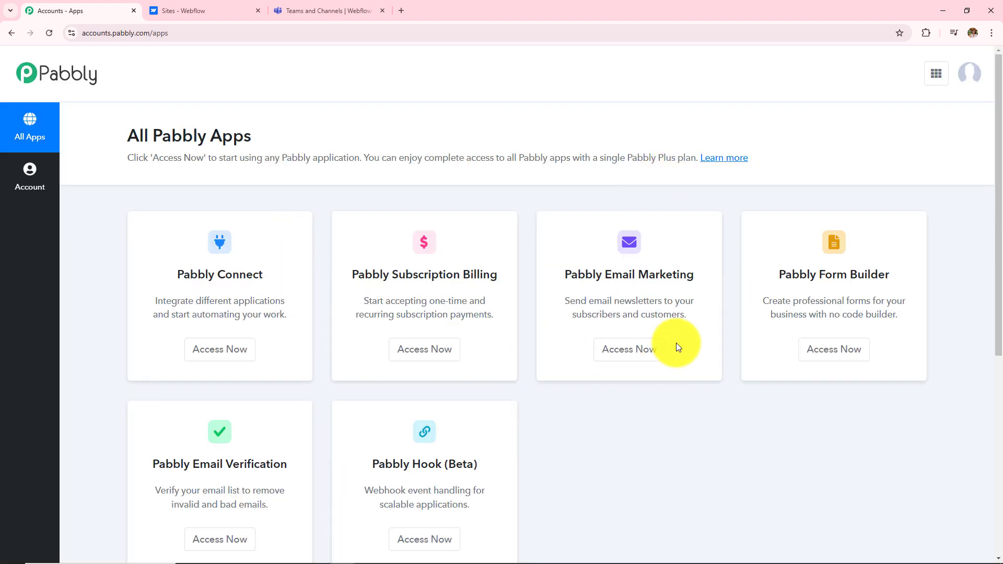
# Step: Open Pabbly Connect via Access Now and review its dashboard, closing the Create Folder form unused
pyautogui.scroll(-2, 547, 412)
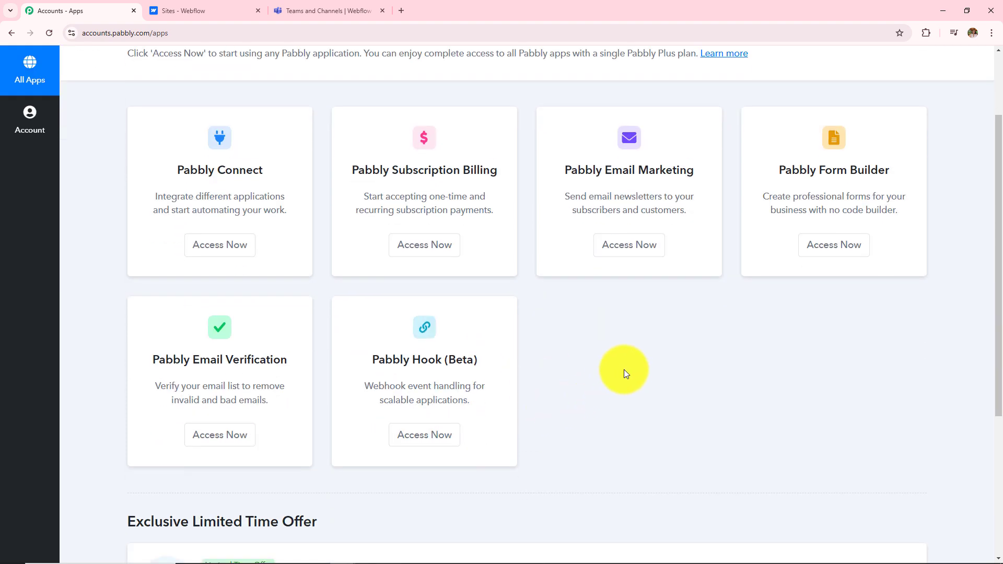
pyautogui.click(214, 258)
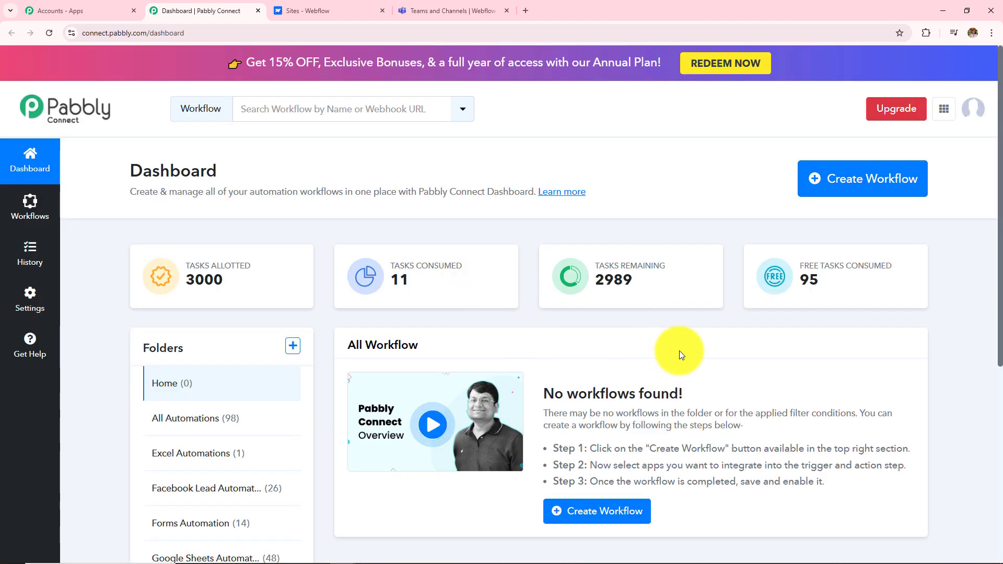
pyautogui.scroll(-2, 679, 350)
pyautogui.tripleClick(343, 246)
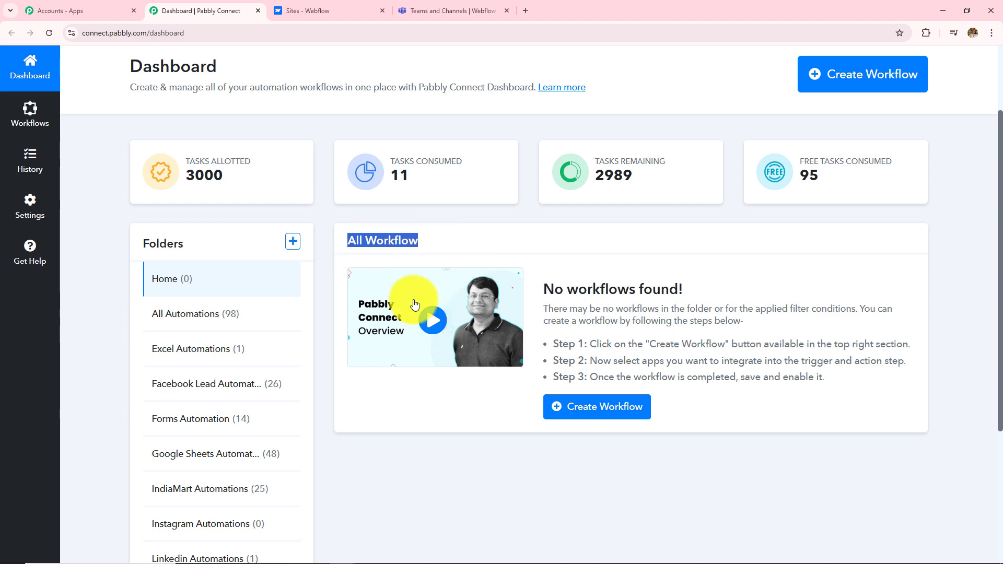
pyautogui.click(428, 459)
pyautogui.scroll(-2, 210, 312)
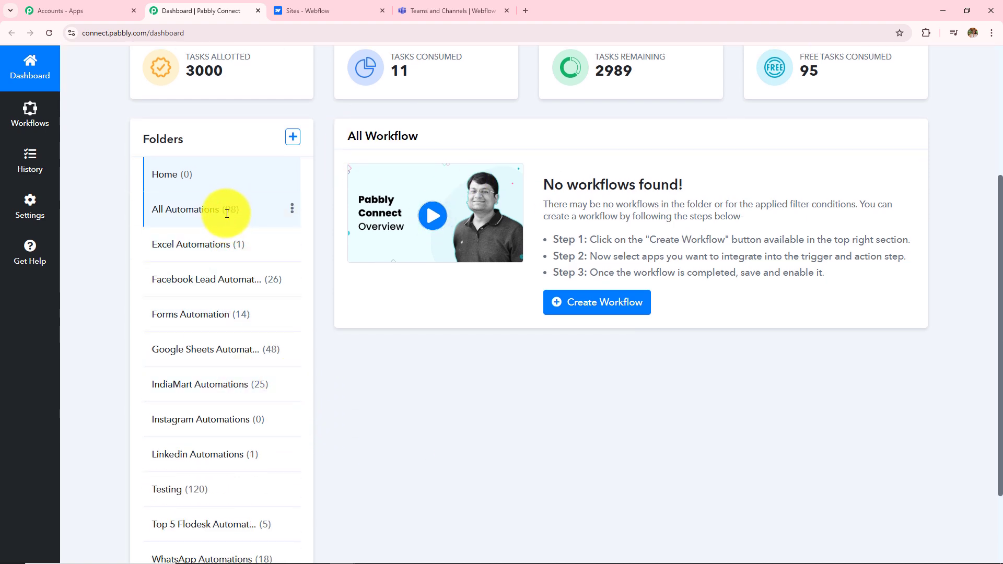
pyautogui.scroll(4, 456, 421)
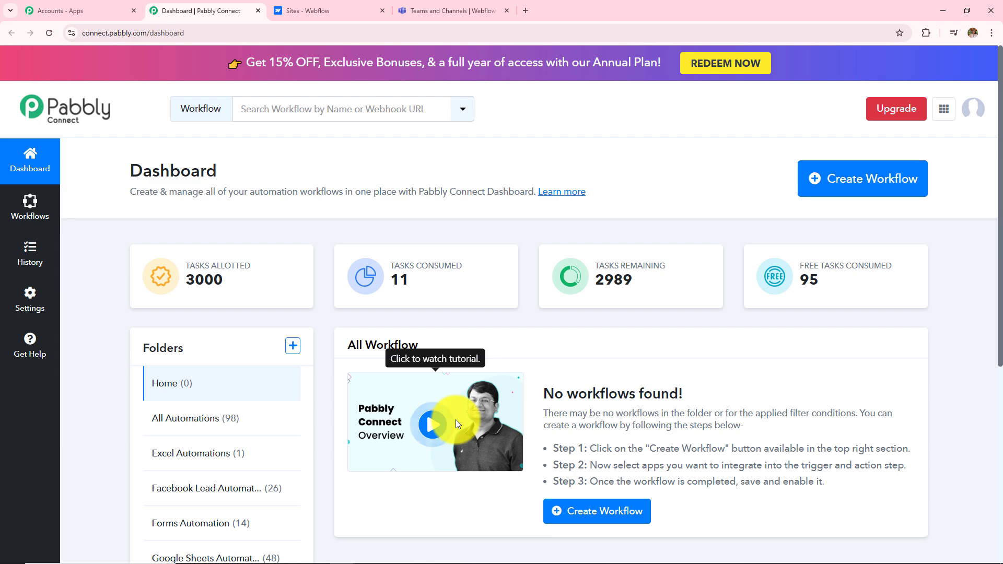
pyautogui.click(293, 346)
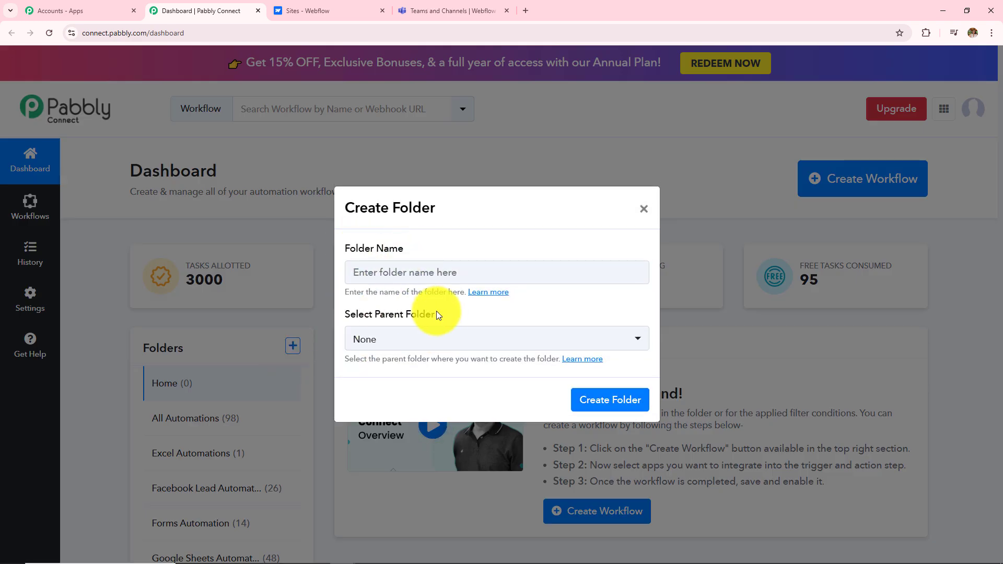
pyautogui.click(652, 213)
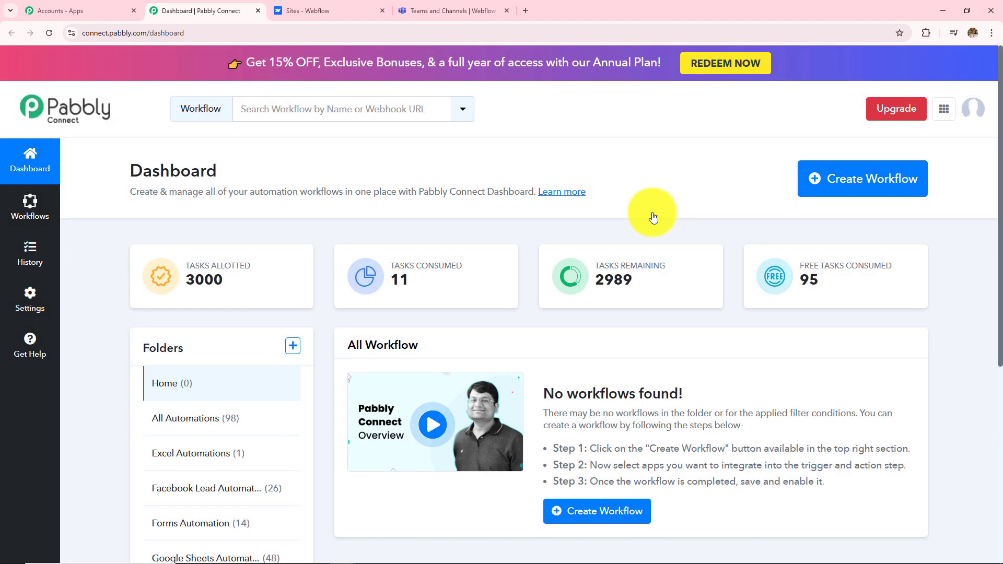
# Step: Start a new workflow named 'How to Notify Team on Microsoft Teams for Webflow Form Submission'
pyautogui.click(847, 196)
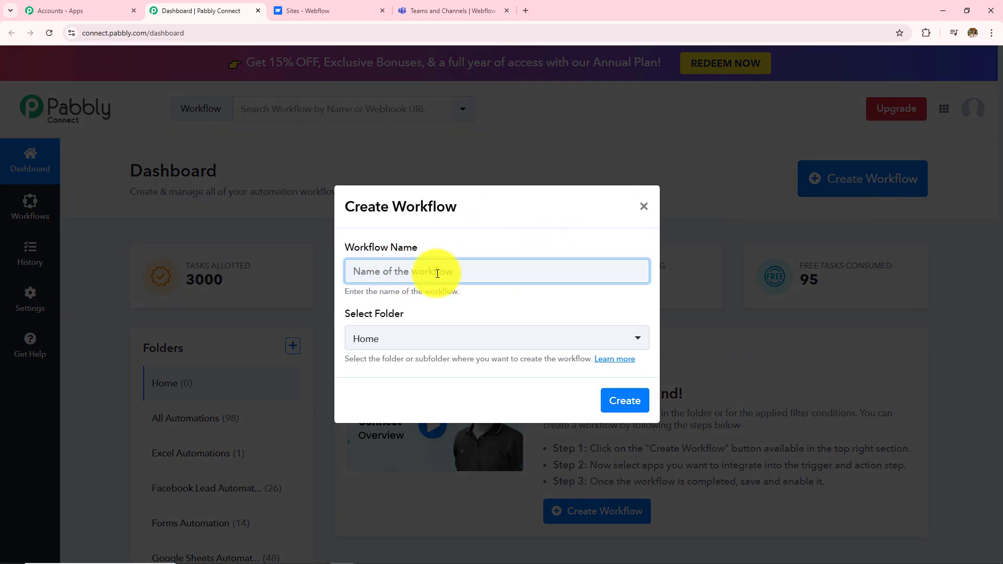
pyautogui.click(441, 340)
pyautogui.scroll(-2, 442, 264)
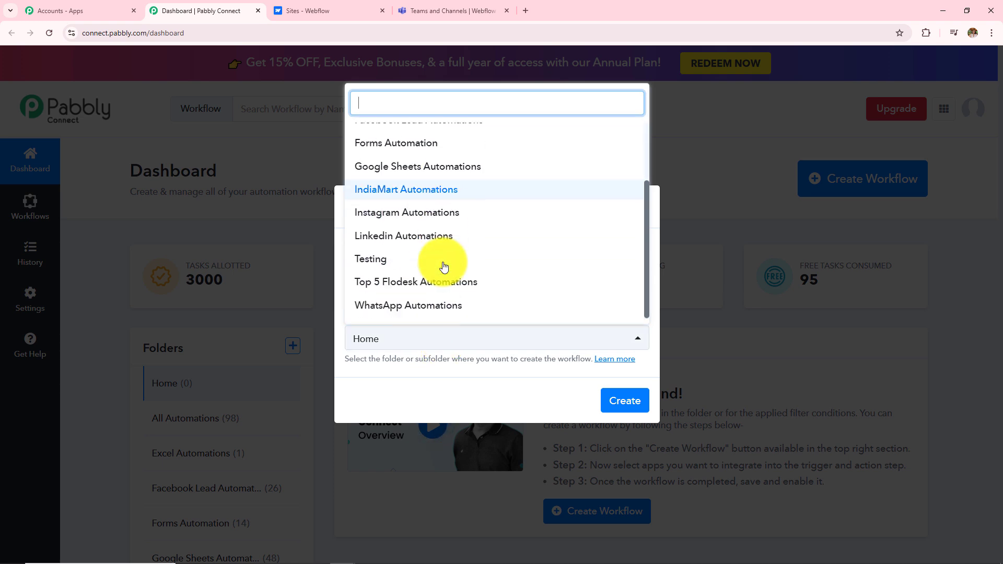
pyautogui.click(451, 381)
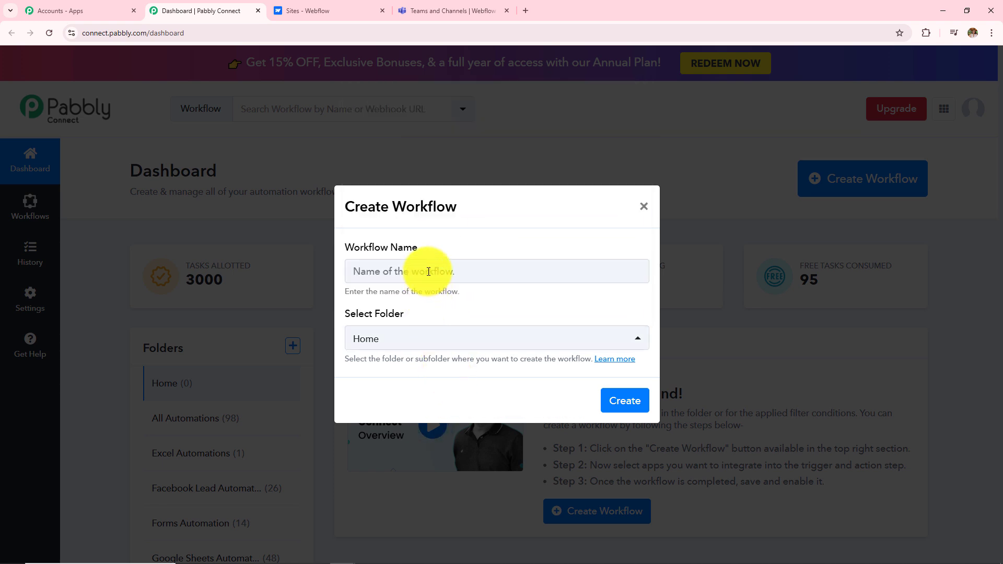
pyautogui.click(429, 271)
pyautogui.hotkey('ctrl', 'v')
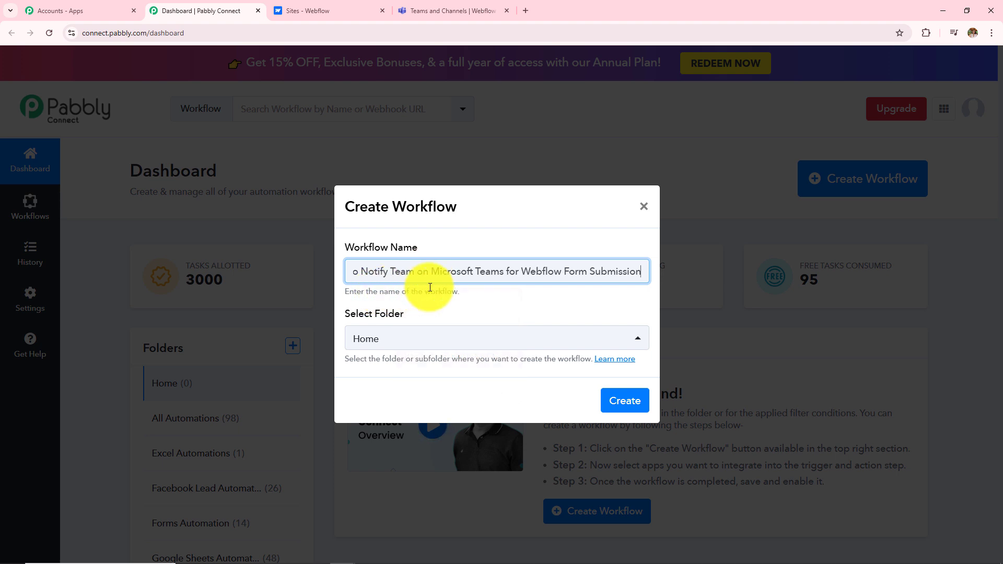
# Step: Place the workflow in the Forms Automation folder and create it
pyautogui.click(426, 337)
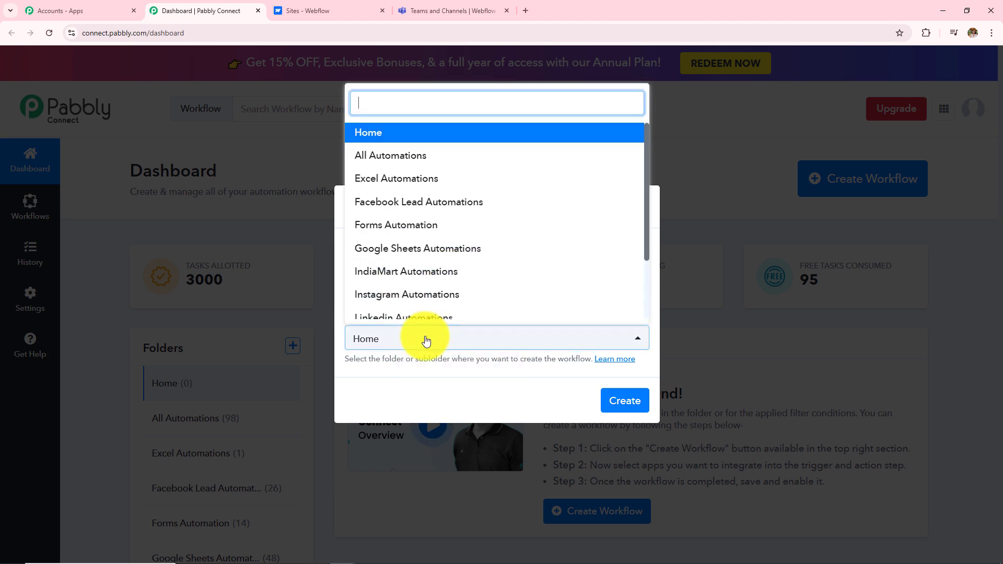
pyautogui.scroll(-1, 431, 287)
pyautogui.scroll(2, 433, 284)
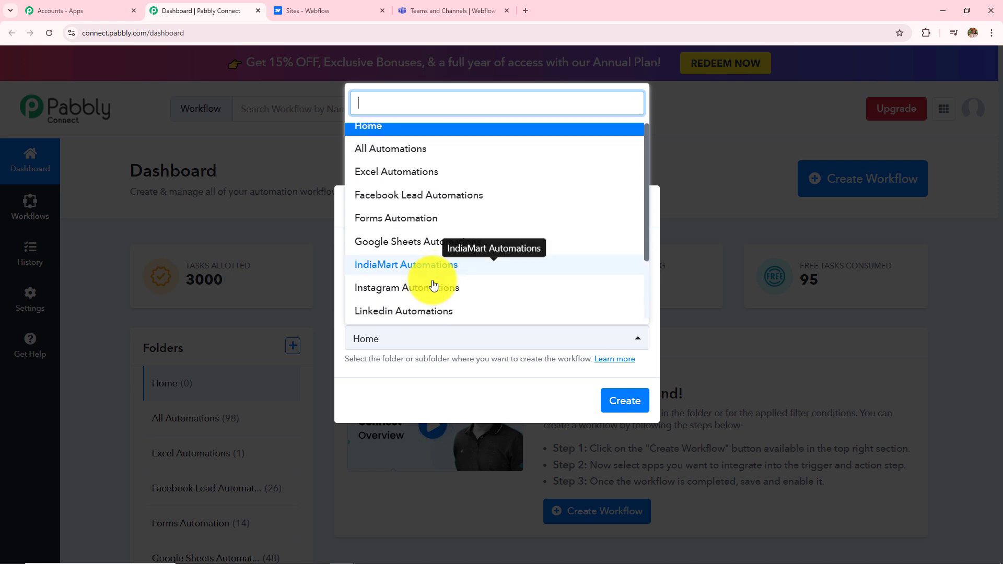
pyautogui.scroll(-2, 433, 285)
pyautogui.scroll(2, 433, 285)
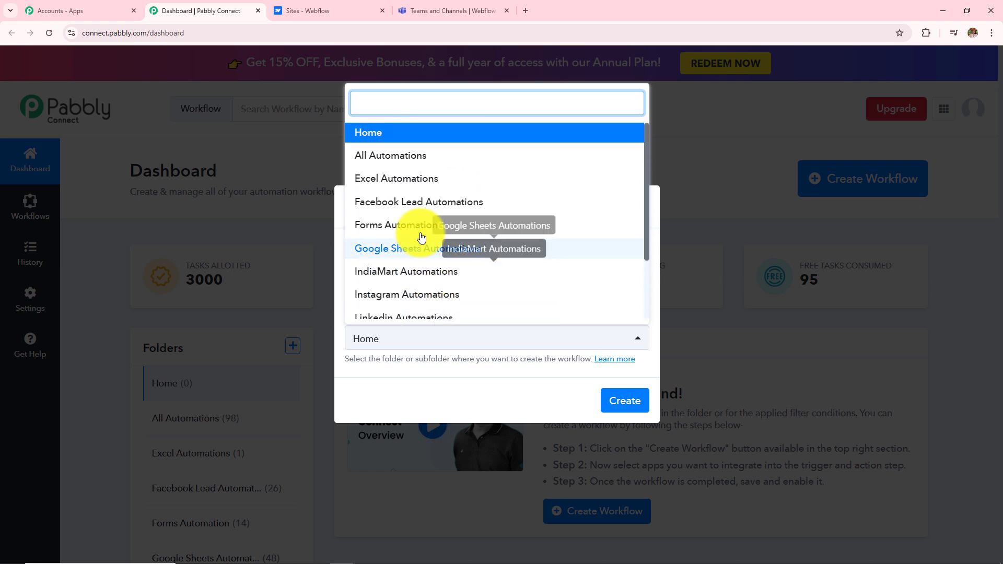
pyautogui.click(384, 235)
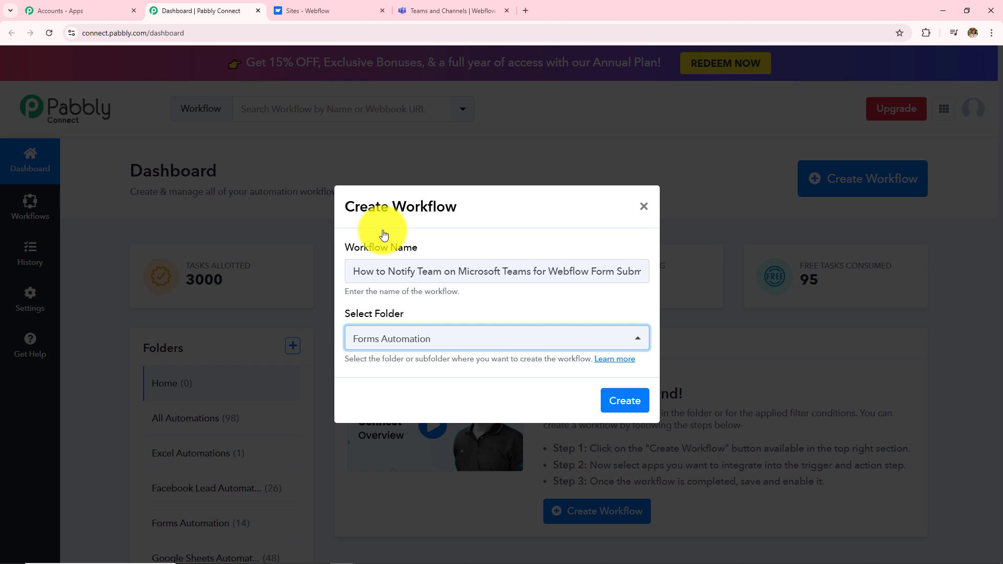
pyautogui.click(621, 401)
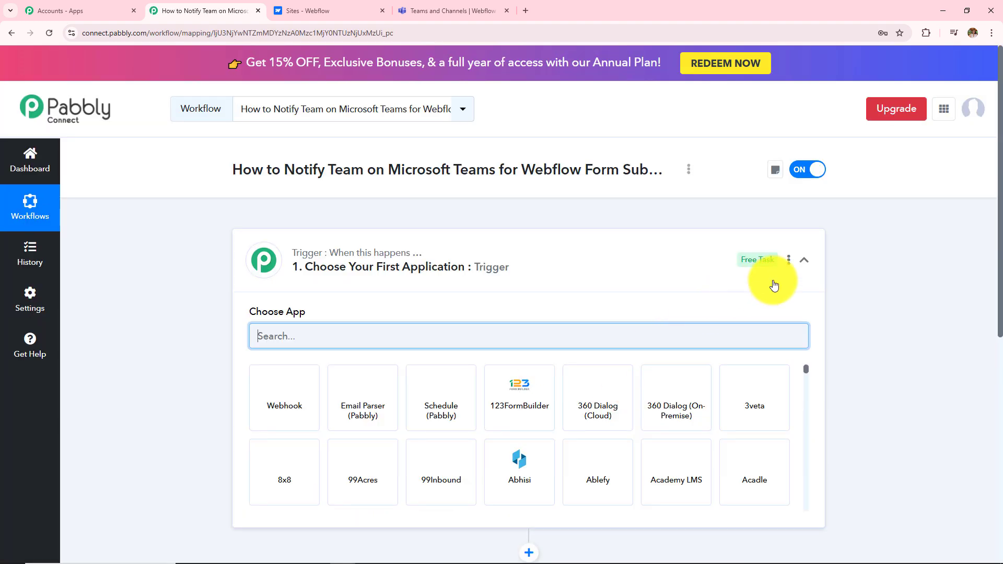
pyautogui.click(797, 264)
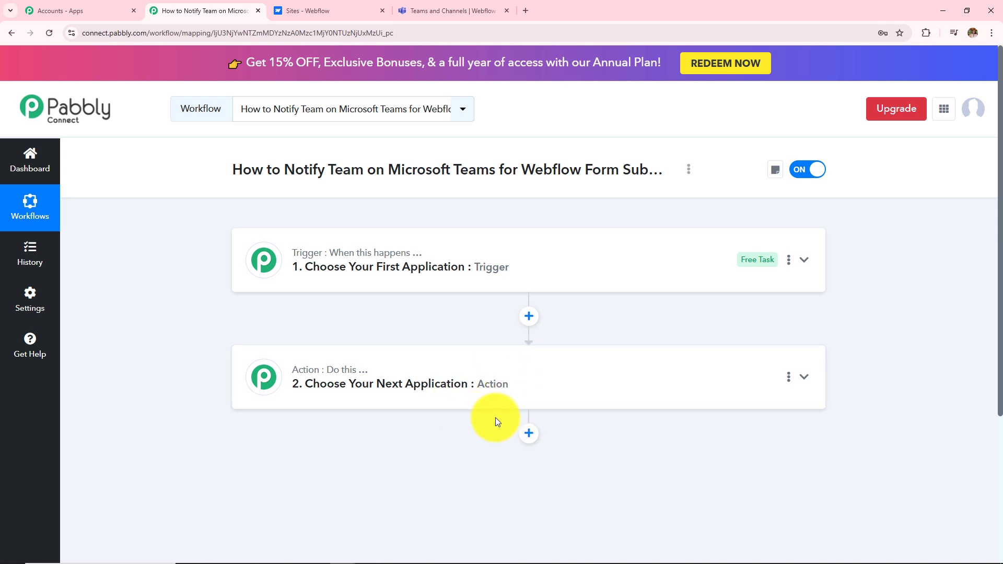
pyautogui.moveTo(285, 169); pyautogui.dragTo(488, 179)
pyautogui.click(488, 209)
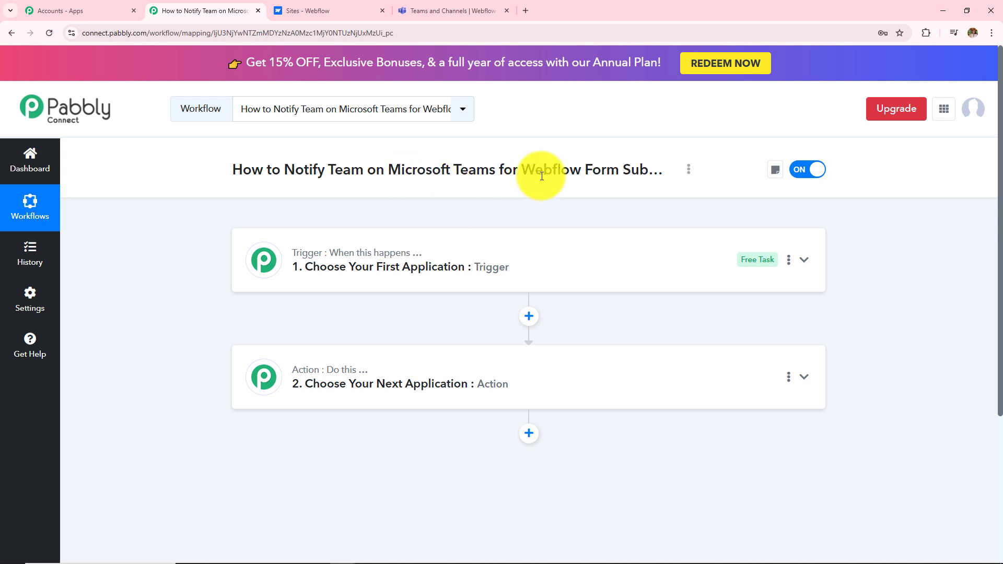
pyautogui.moveTo(519, 170); pyautogui.dragTo(593, 172)
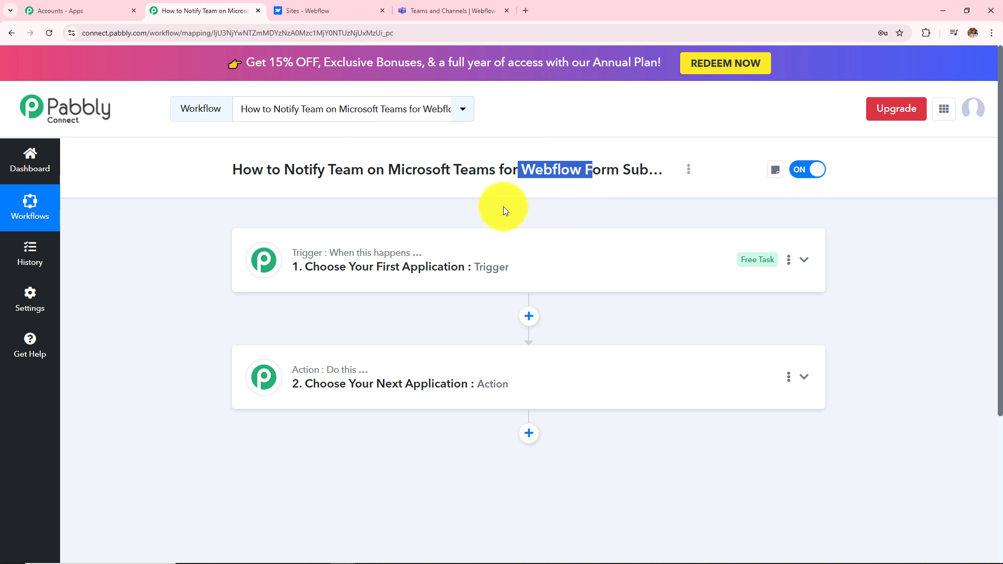
pyautogui.click(493, 206)
pyautogui.moveTo(391, 168); pyautogui.dragTo(611, 180)
pyautogui.click(491, 206)
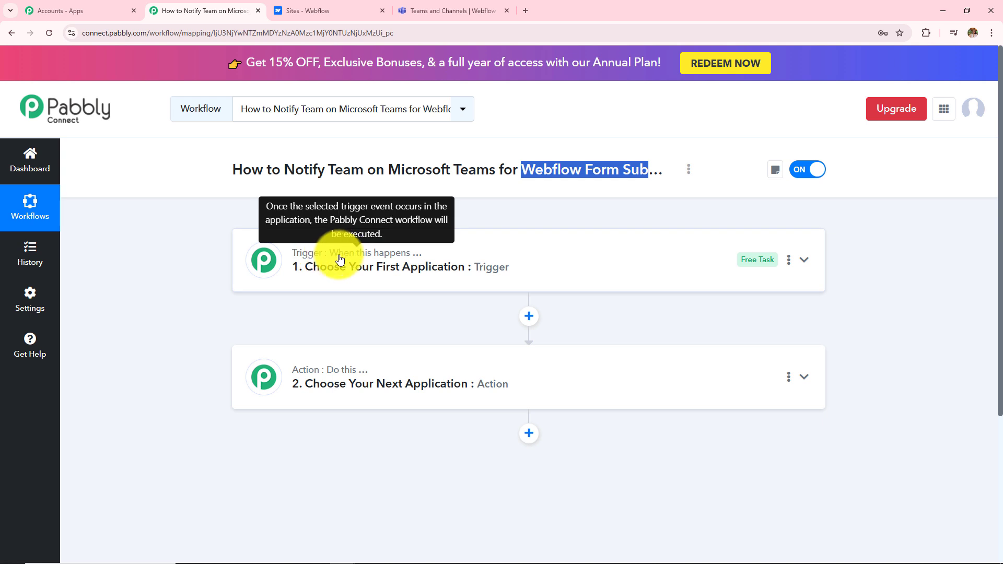
pyautogui.click(522, 185)
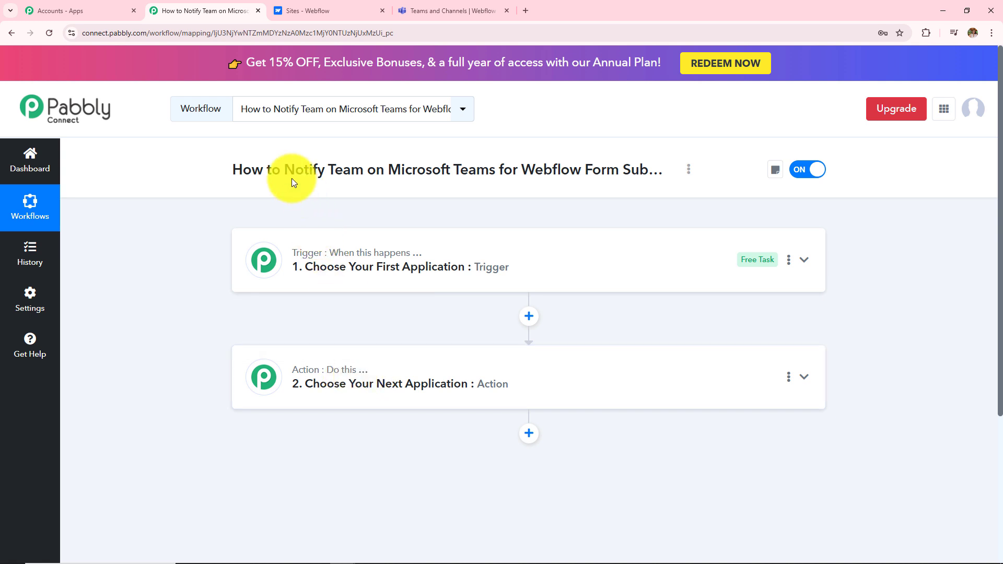
pyautogui.moveTo(292, 179); pyautogui.dragTo(418, 183)
pyautogui.click(424, 213)
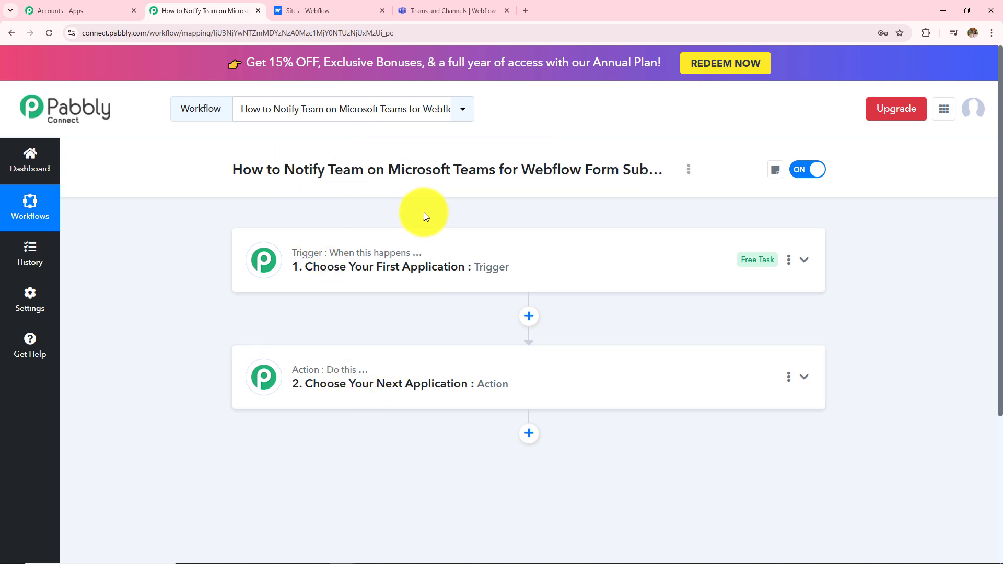
pyautogui.click(405, 276)
# Step: Set the workflow trigger to Webflow V1 with the New Form Submission event
pyautogui.click(387, 335)
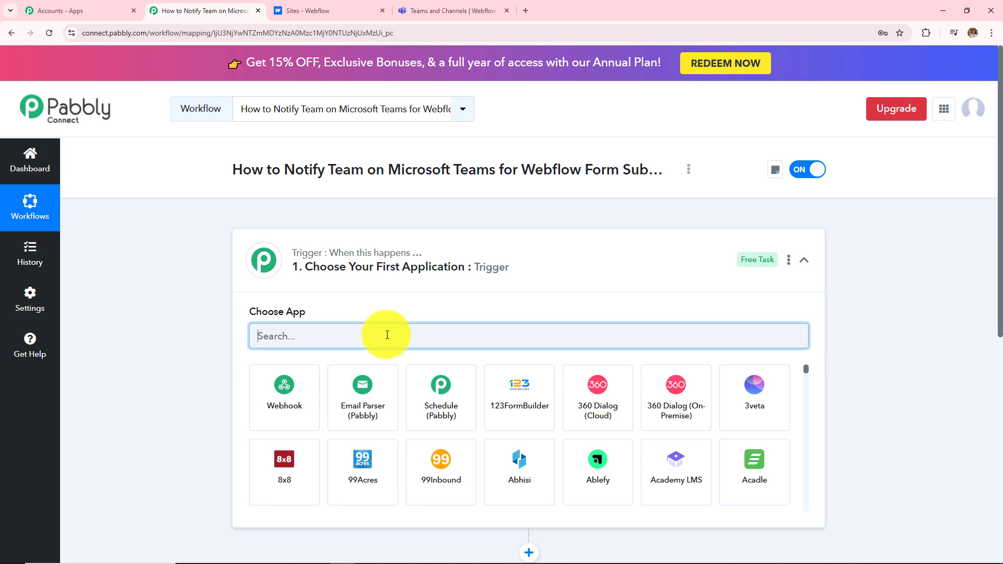
pyautogui.write('Webflo')
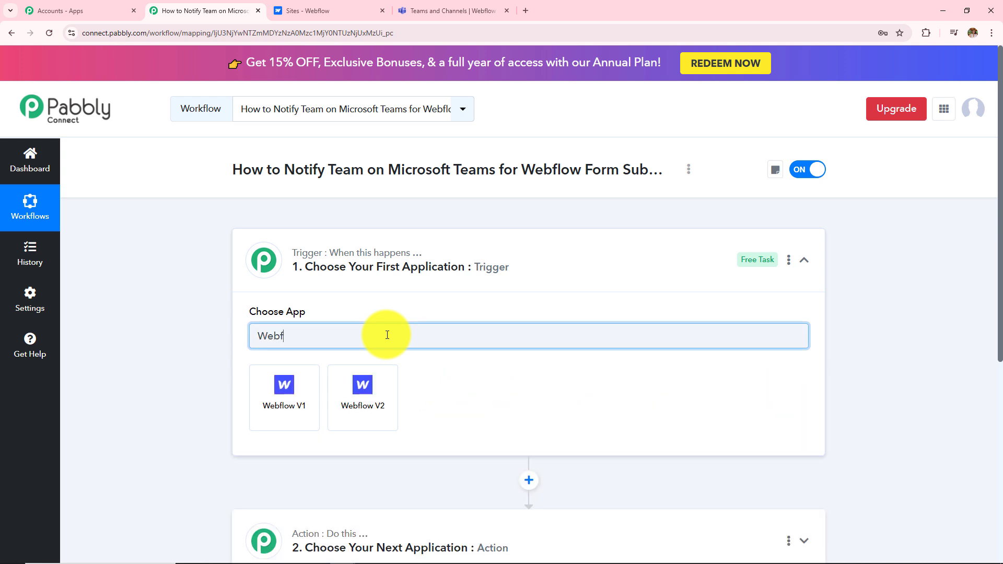
pyautogui.click(294, 413)
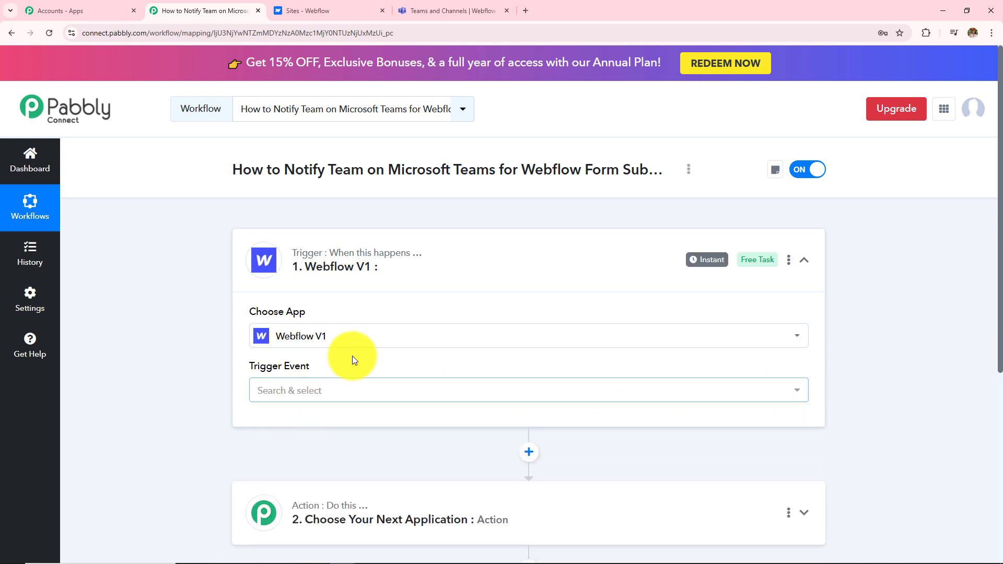
pyautogui.click(327, 391)
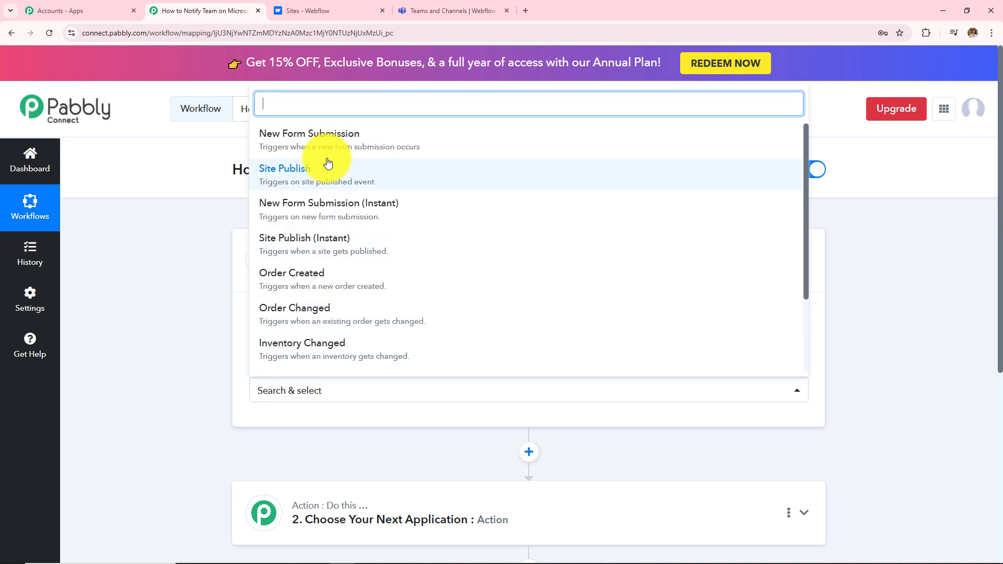
pyautogui.click(289, 138)
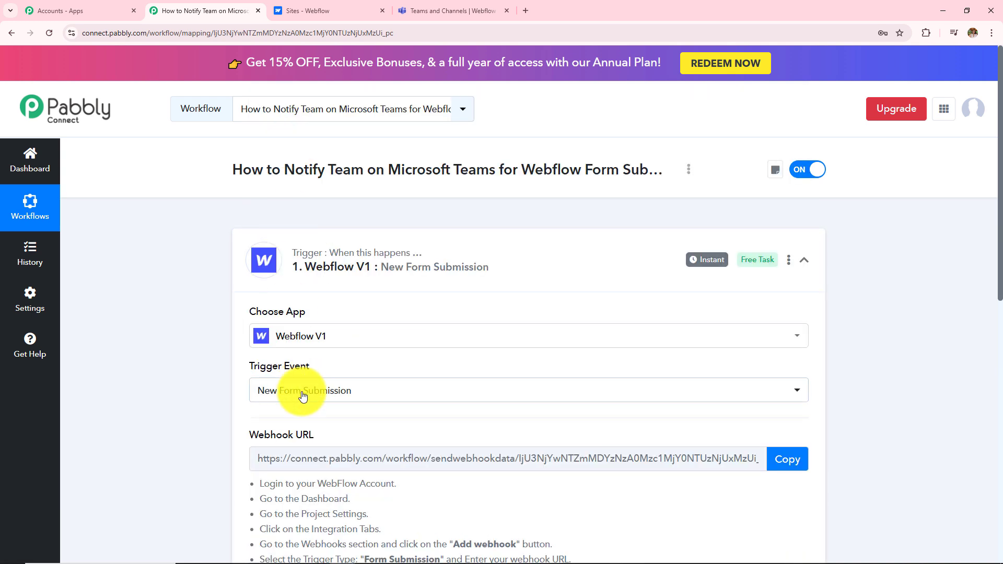
# Step: Review the trigger's webhook setup instructions, then go to the Webflow sites dashboard
pyautogui.scroll(-2, 504, 342)
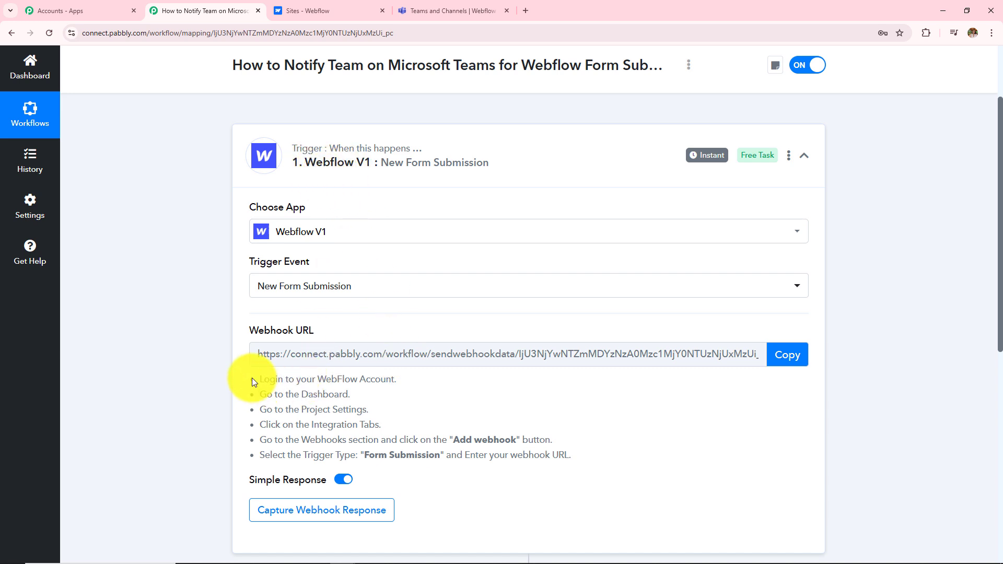
pyautogui.moveTo(252, 378); pyautogui.dragTo(579, 467)
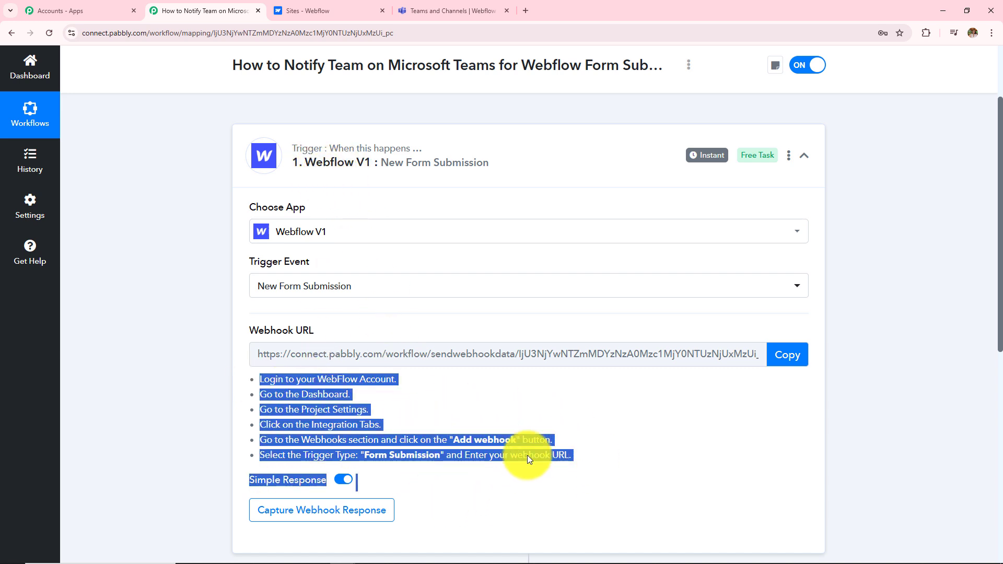
pyautogui.click(465, 397)
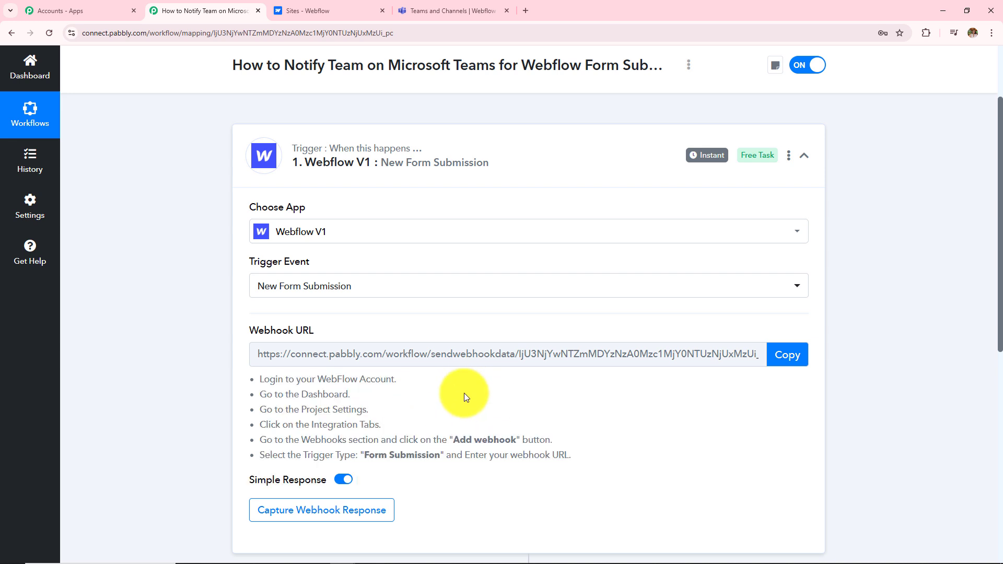
pyautogui.click(329, 11)
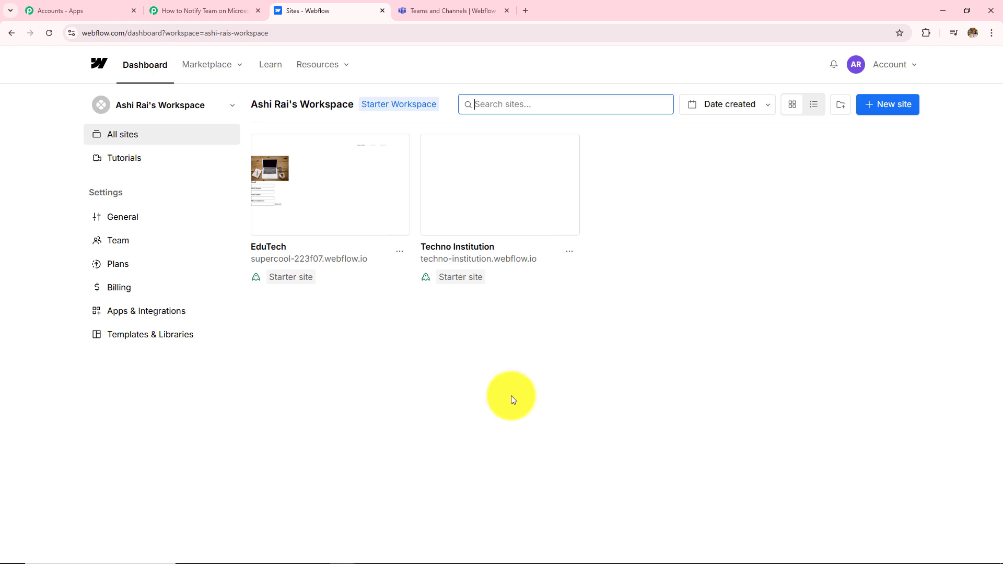
# Step: Open the EduTech site's Apps & Integrations settings and begin adding a webhook
pyautogui.click(401, 253)
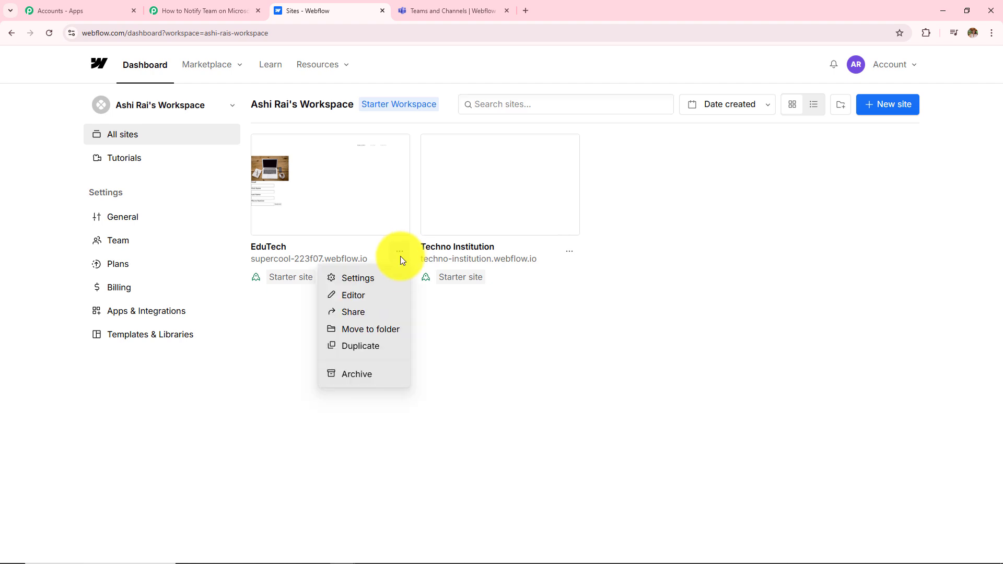
pyautogui.click(346, 282)
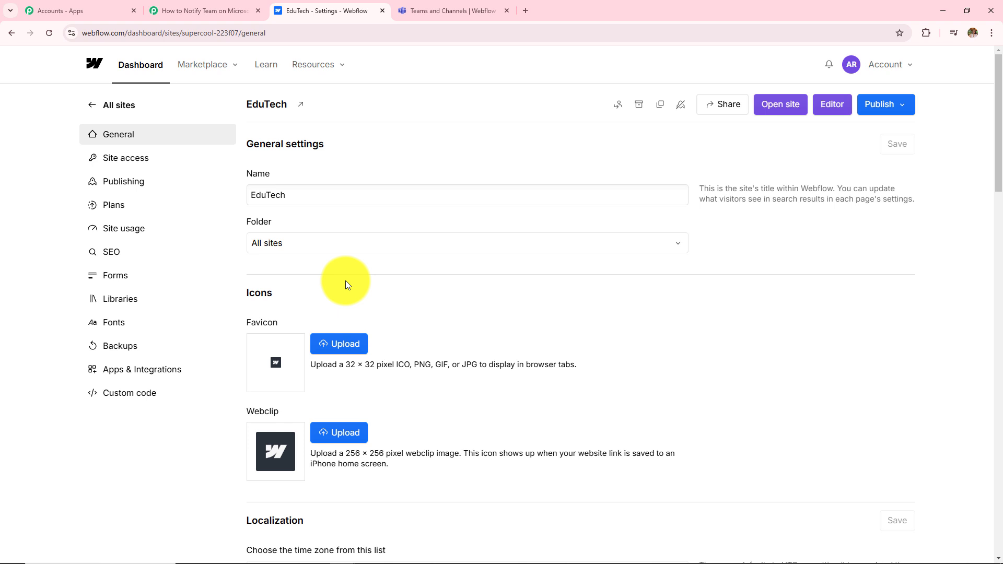
pyautogui.click(129, 378)
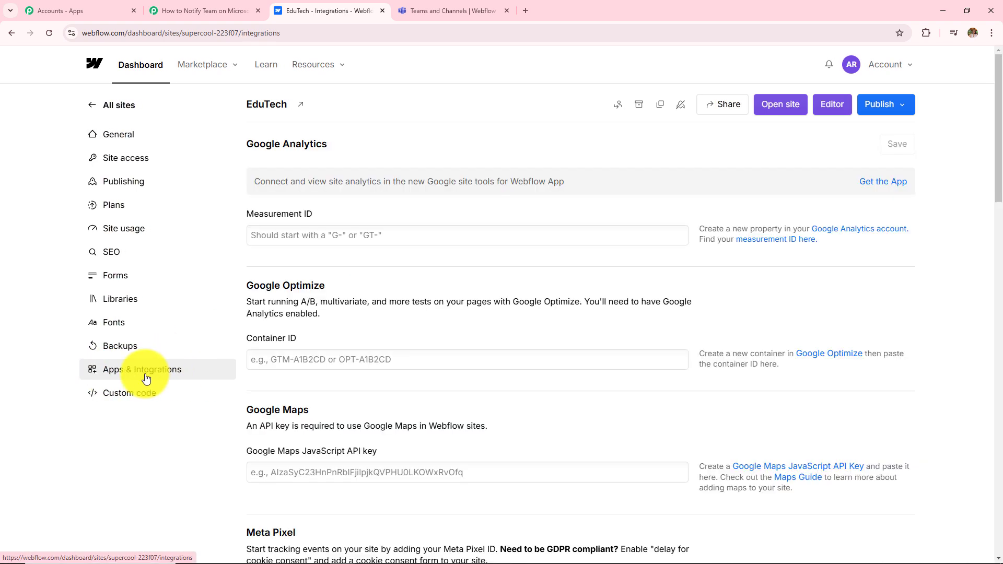
pyautogui.scroll(-7, 365, 352)
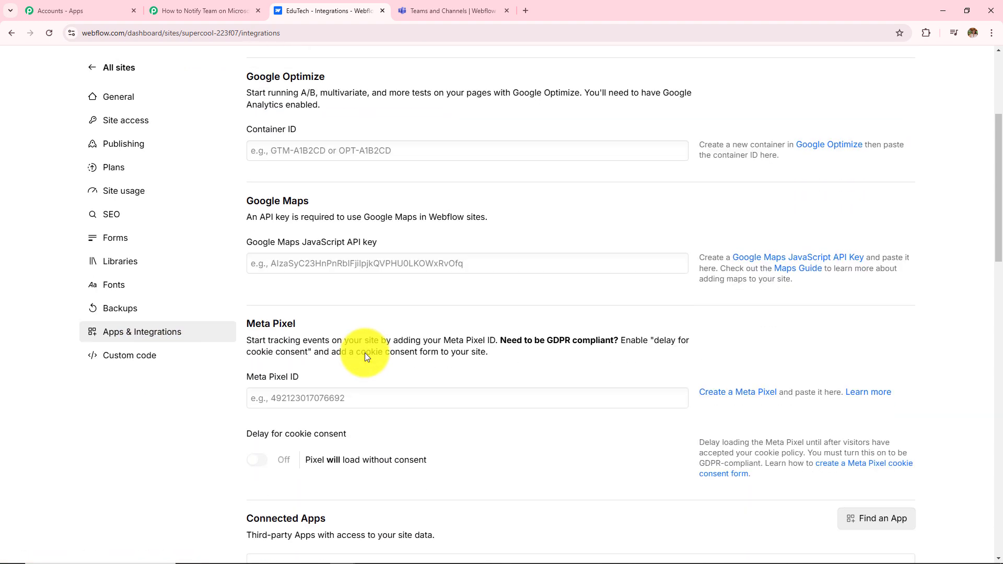
pyautogui.scroll(-7, 364, 353)
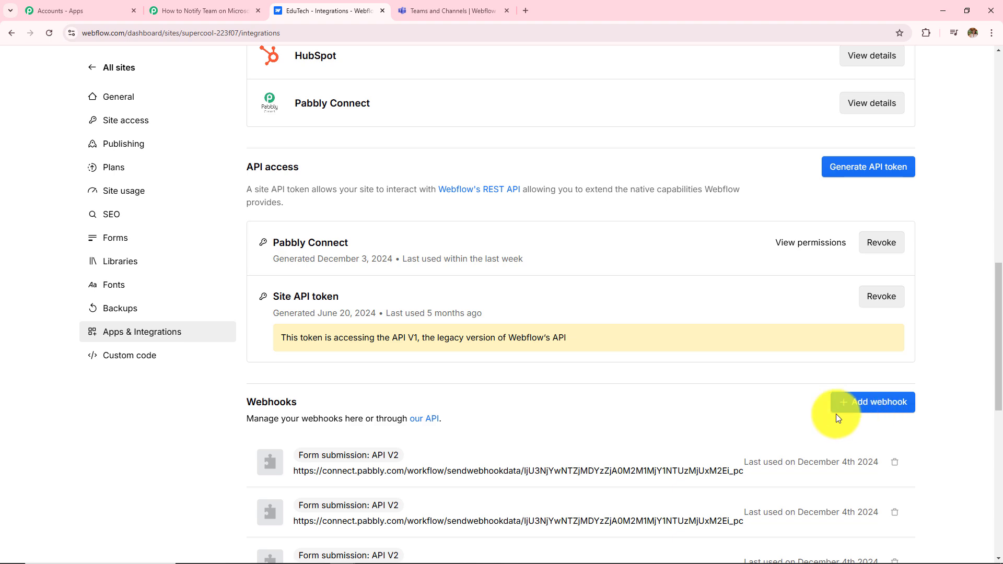
pyautogui.scroll(-2, 836, 416)
pyautogui.click(879, 298)
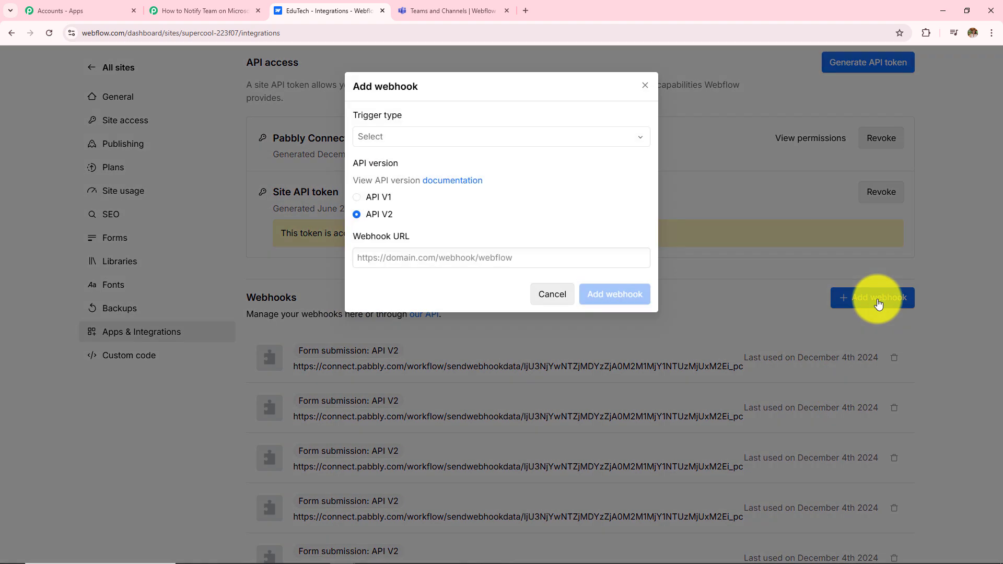
# Step: Set the new webhook's trigger type to Form submission and its API version to V1
pyautogui.click(418, 139)
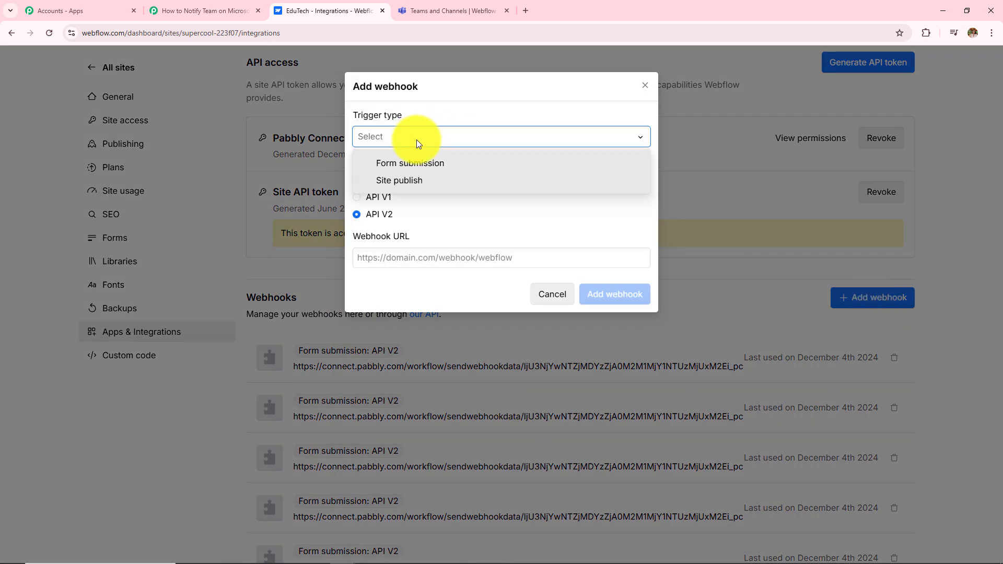
pyautogui.click(395, 164)
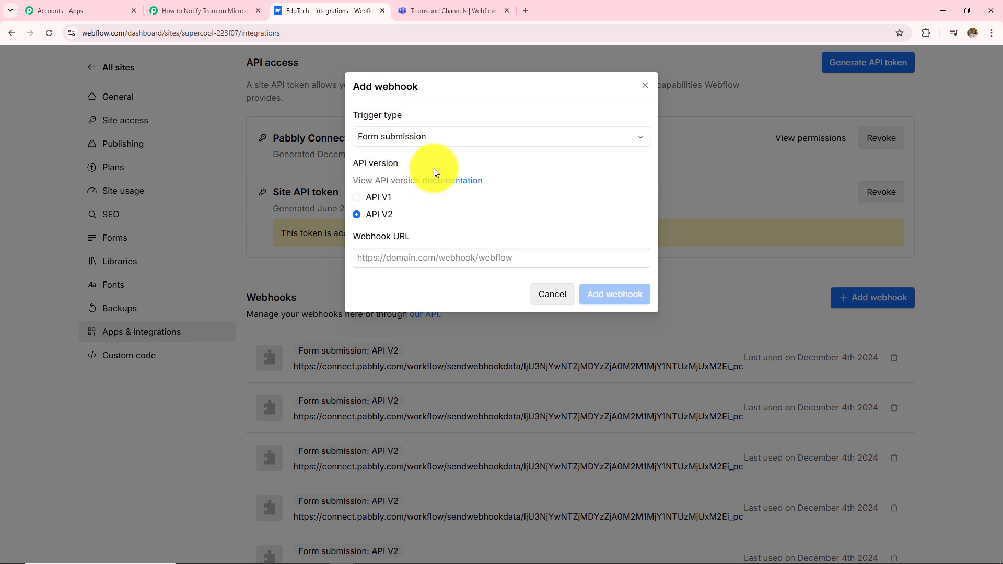
pyautogui.click(365, 197)
pyautogui.click(368, 251)
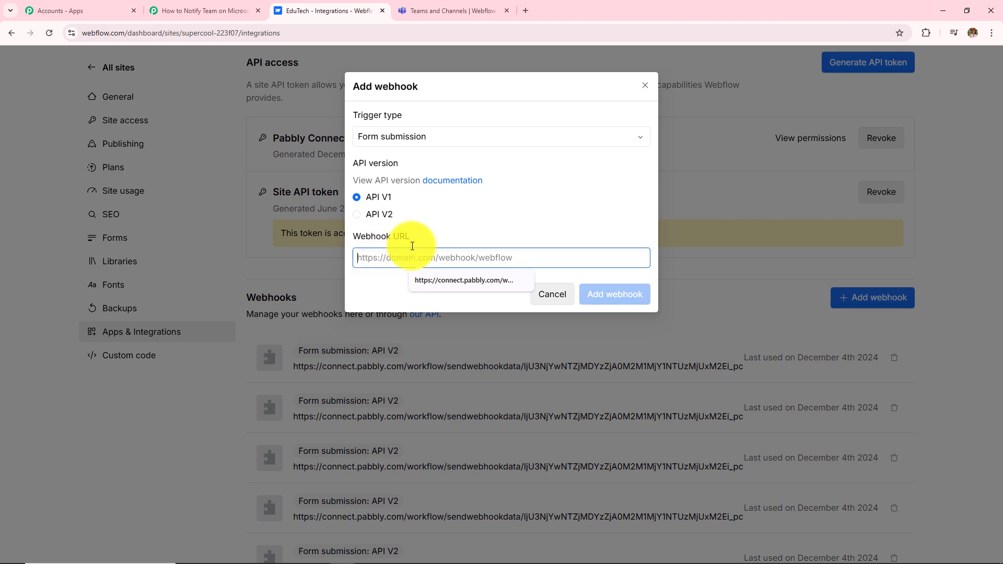
# Step: Copy the Pabbly trigger's webhook URL, paste it into the Webflow webhook, and add it
pyautogui.click(218, 12)
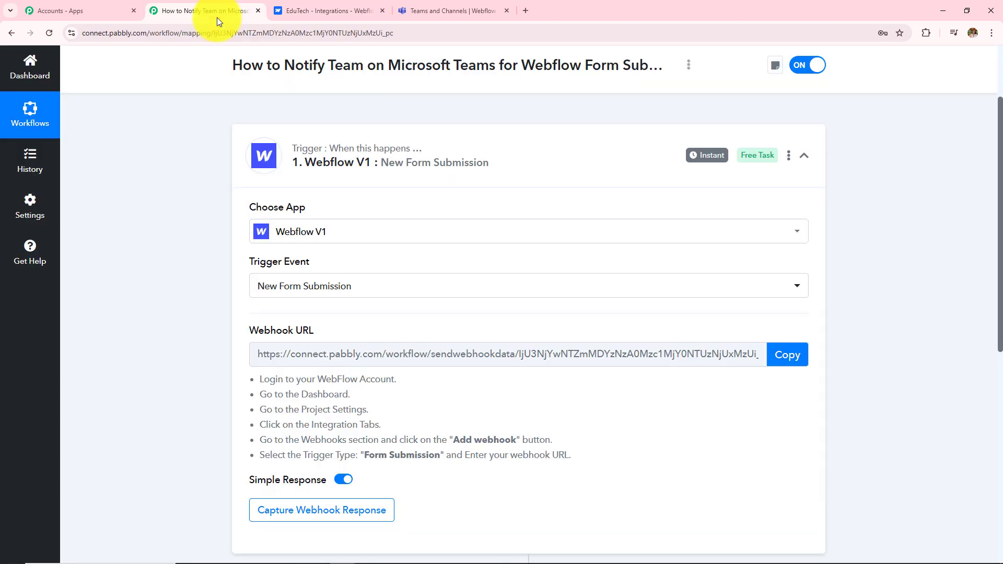
pyautogui.scroll(-2, 344, 312)
pyautogui.scroll(2, 345, 316)
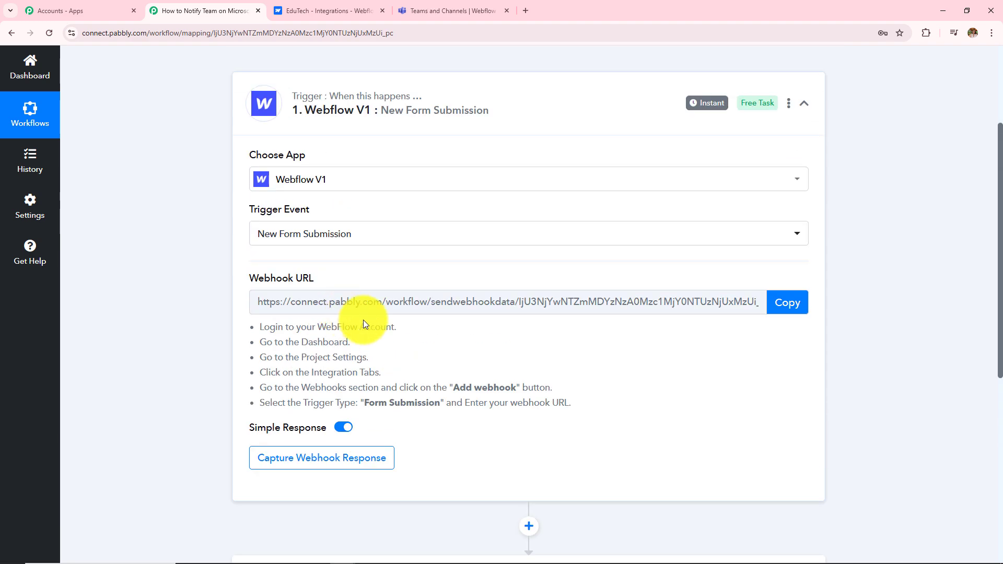
pyautogui.click(780, 309)
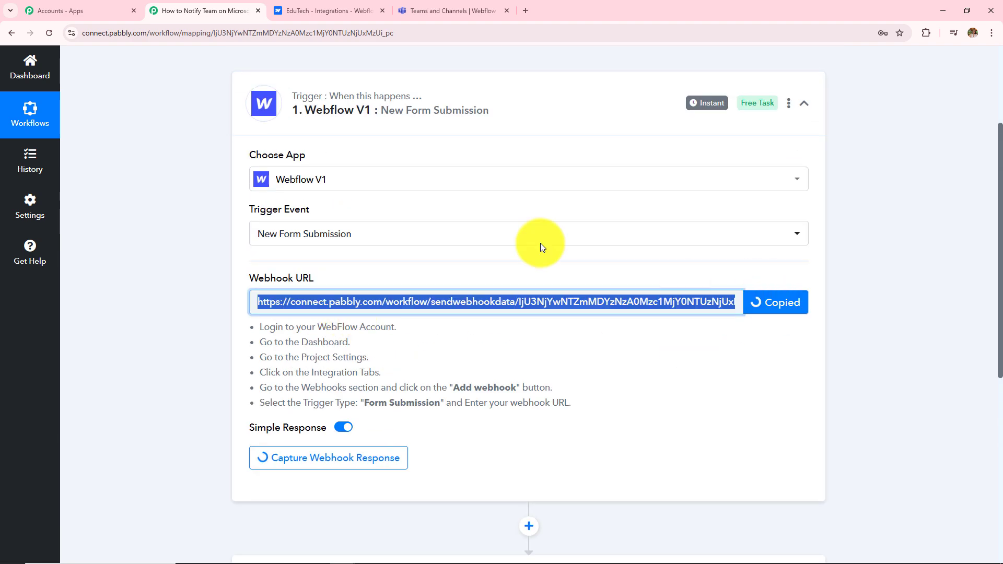
pyautogui.click(318, 9)
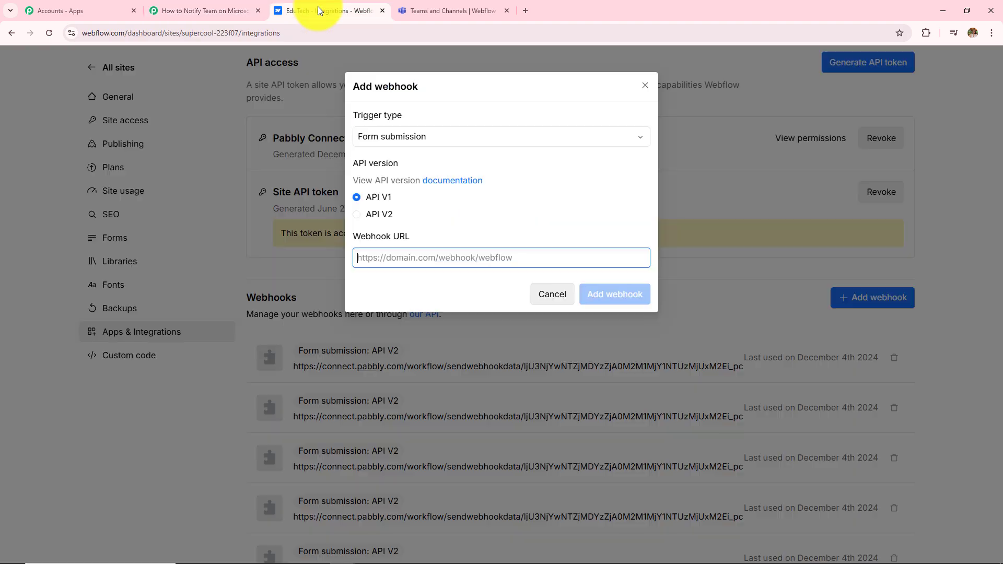
pyautogui.click(452, 261)
pyautogui.hotkey('ctrl', 'v')
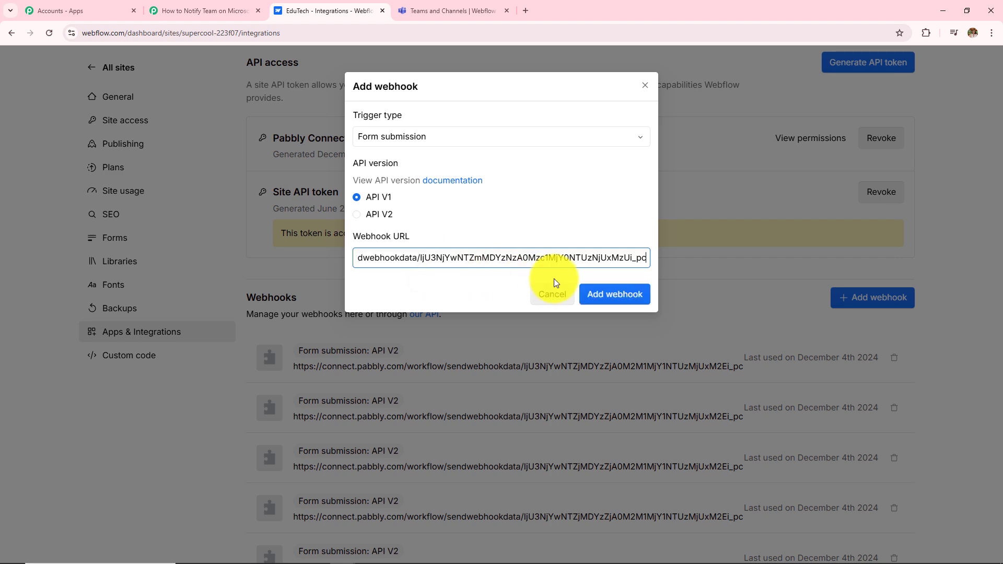
pyautogui.click(608, 303)
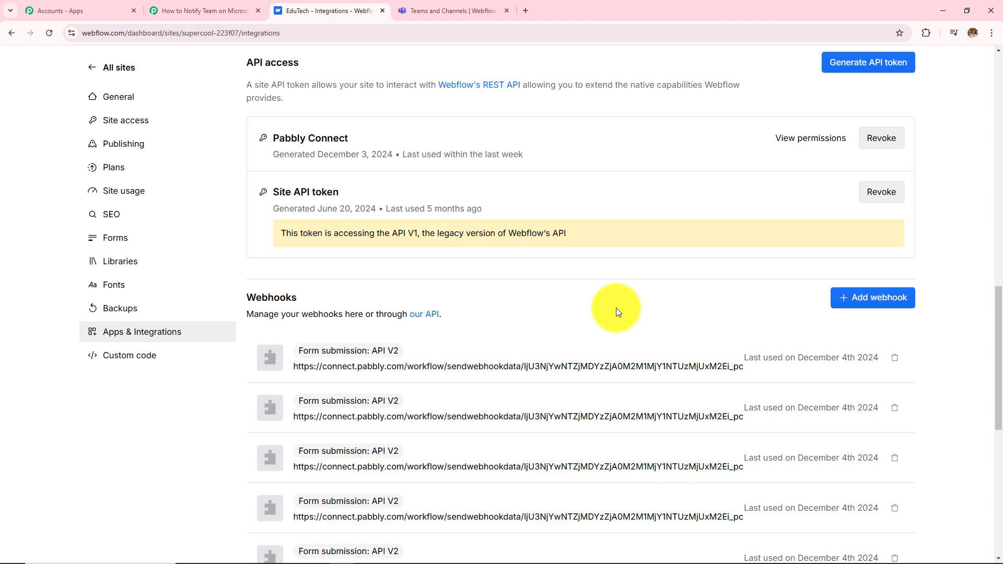
# Step: Check the Pabbly trigger's Waiting For Webhook Response note and its webhook URL
pyautogui.click(193, 11)
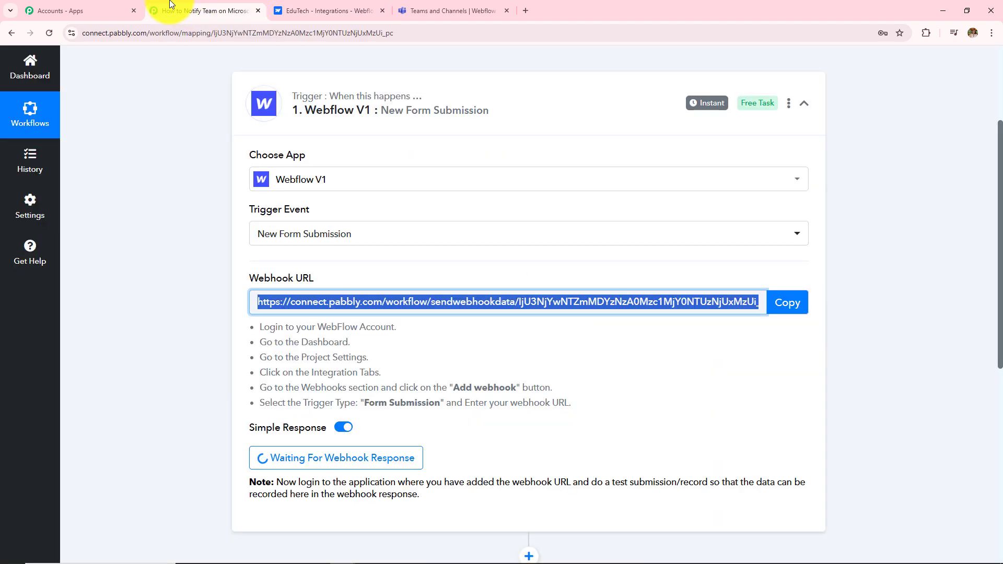
pyautogui.scroll(-3, 175, 185)
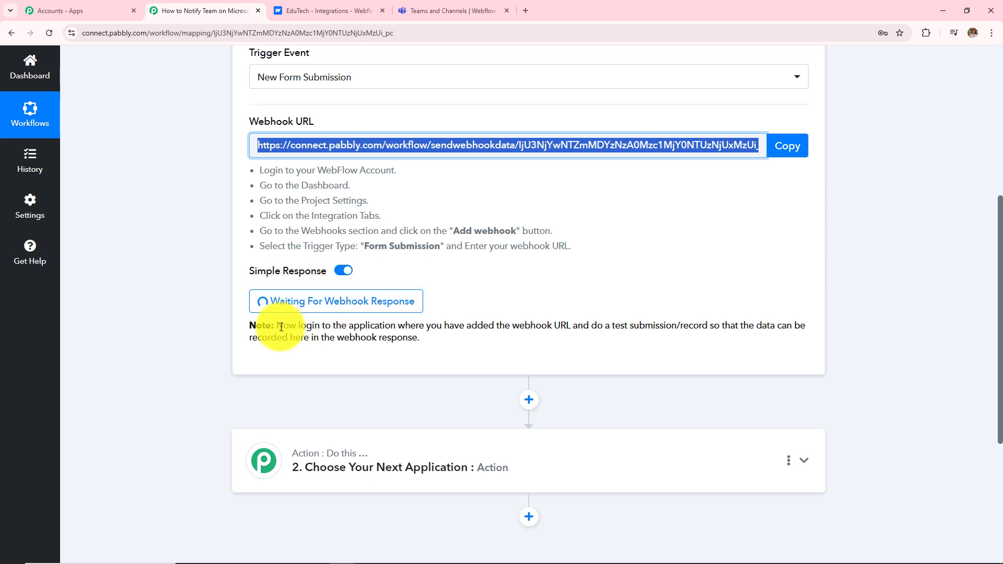
pyautogui.moveTo(276, 326); pyautogui.dragTo(453, 349)
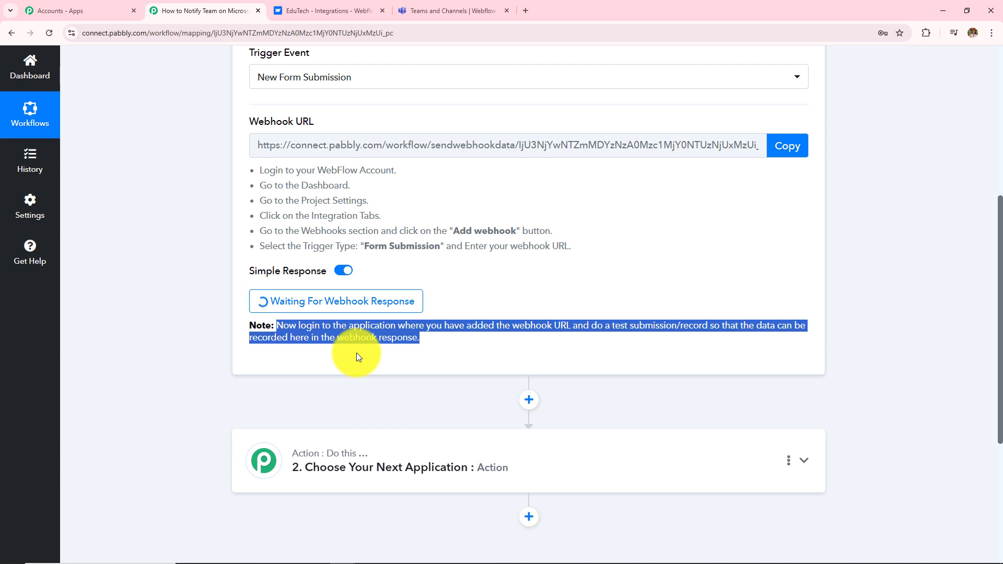
pyautogui.scroll(1, 357, 352)
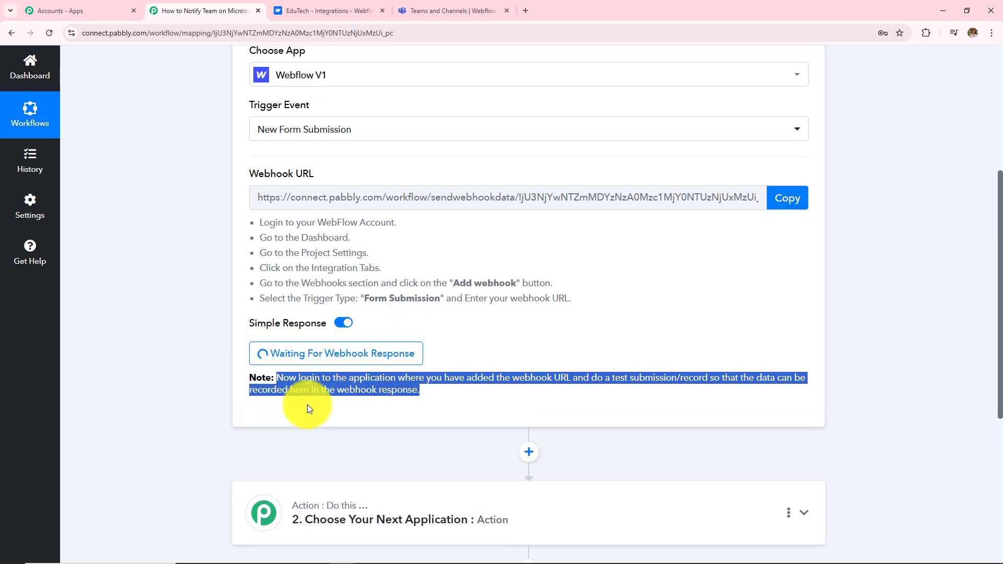
pyautogui.scroll(1, 308, 405)
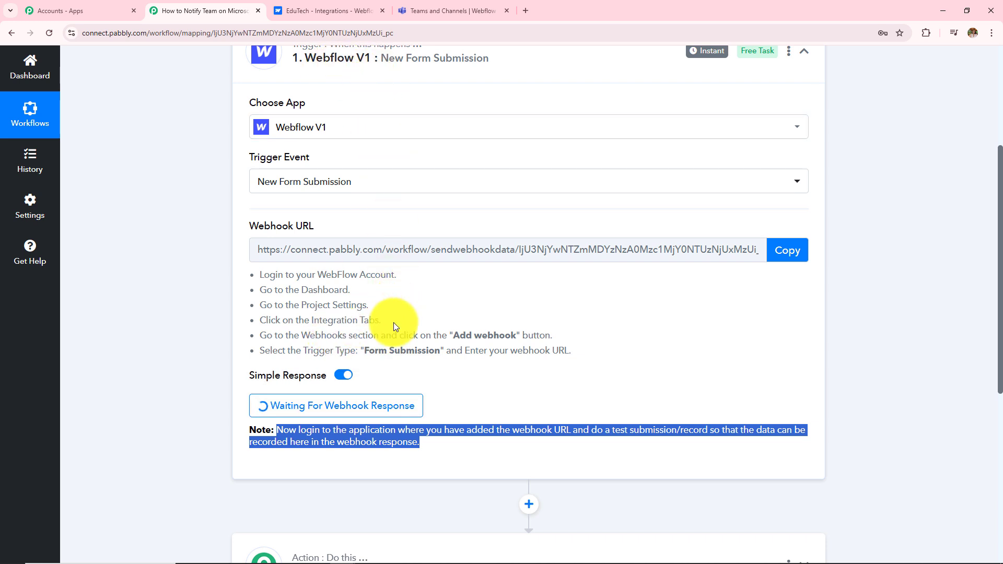
pyautogui.scroll(1, 395, 327)
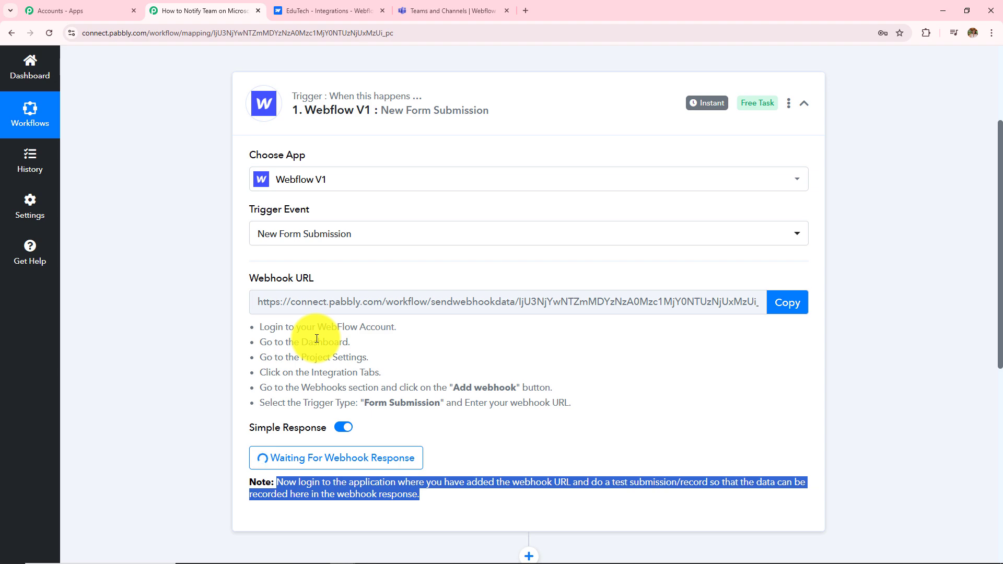
pyautogui.click(330, 302)
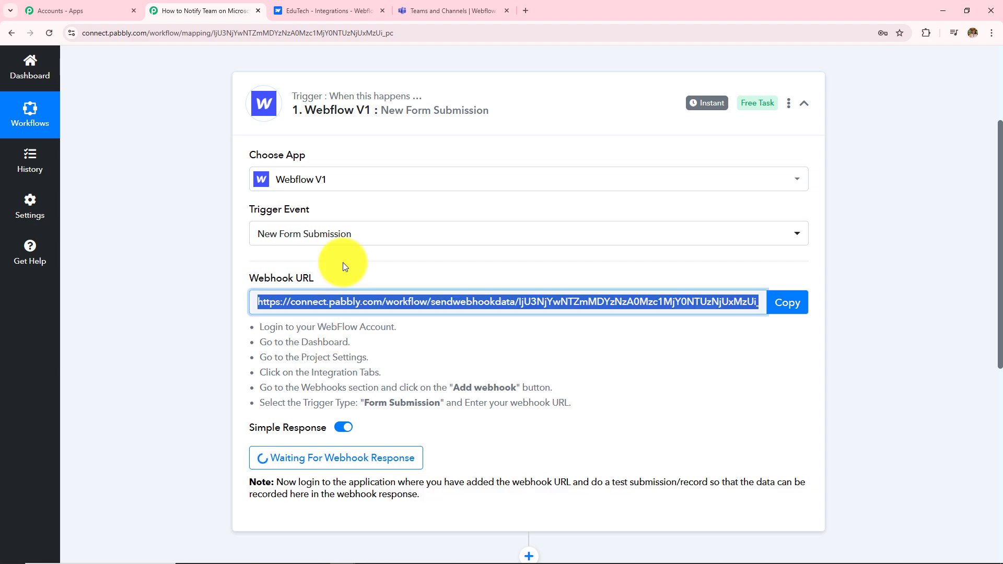
pyautogui.click(310, 9)
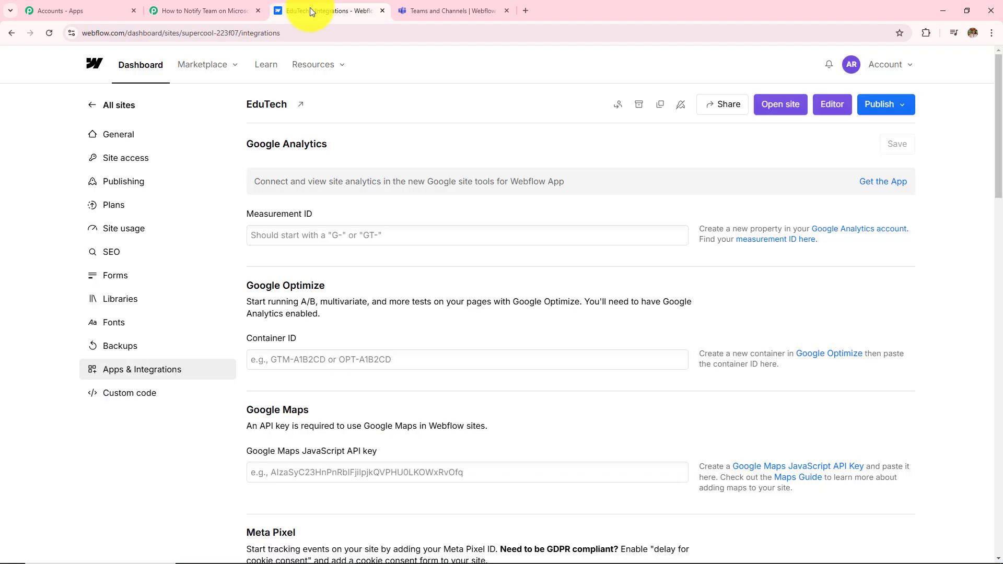
# Step: Open the EduTech site in Webflow's Editor and go to its FORMS Contact Form page
pyautogui.click(11, 33)
pyautogui.click(11, 33)
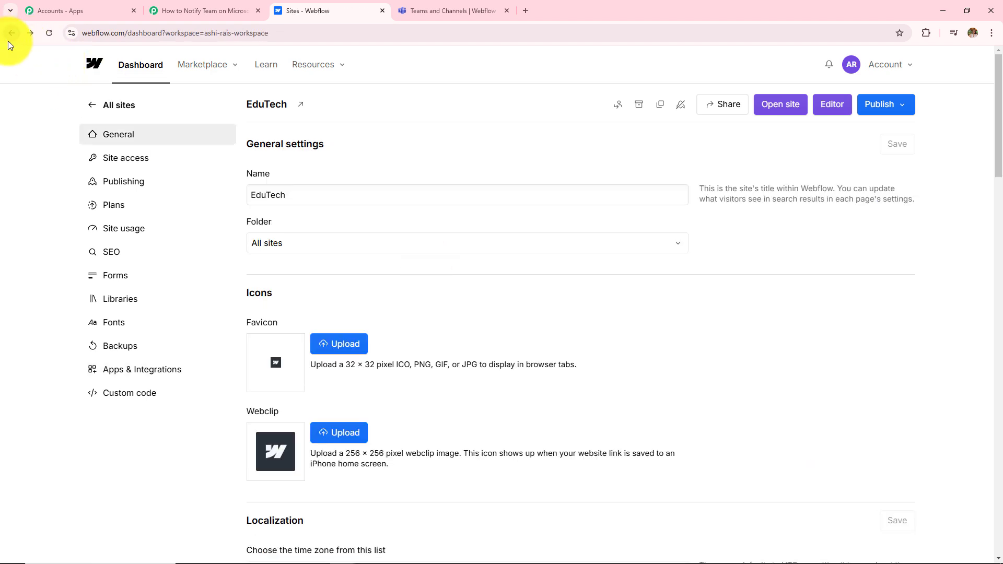
pyautogui.click(399, 253)
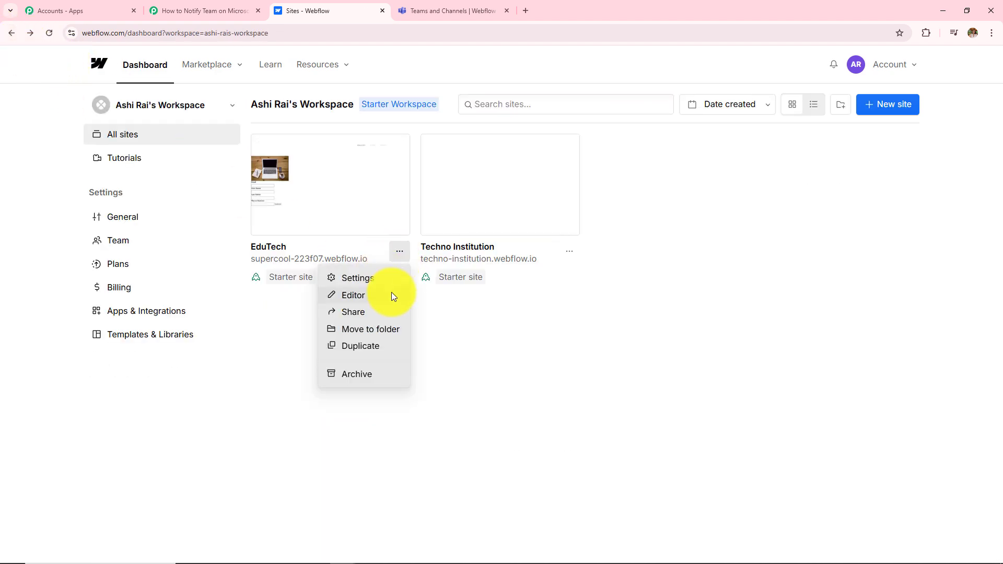
pyautogui.click(364, 298)
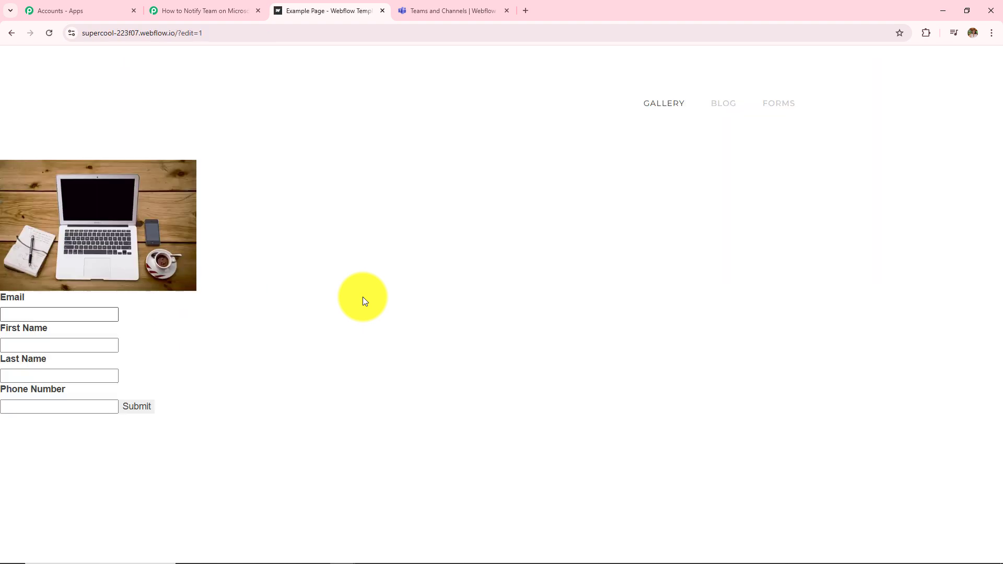
pyautogui.click(773, 106)
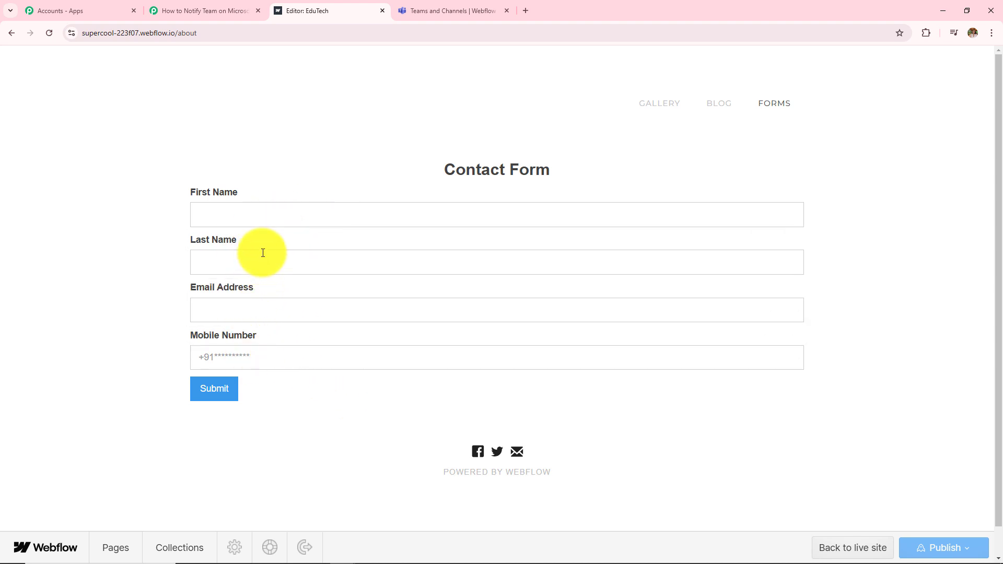
# Step: Submit a Contact Form entry as New User with a test email address and a saved mobile number
pyautogui.click(260, 219)
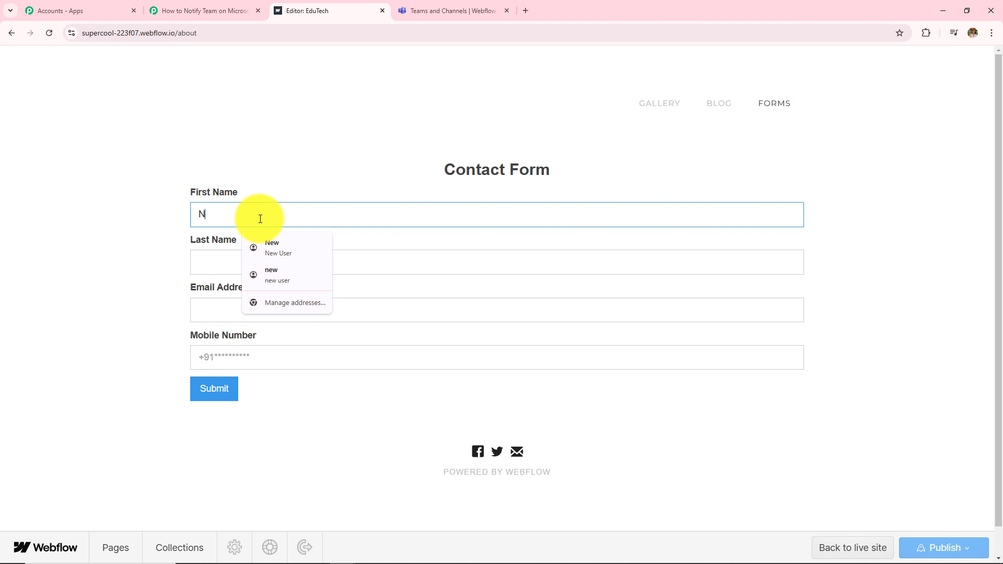
pyautogui.write('New')
pyautogui.click(234, 264)
pyautogui.write('Use')
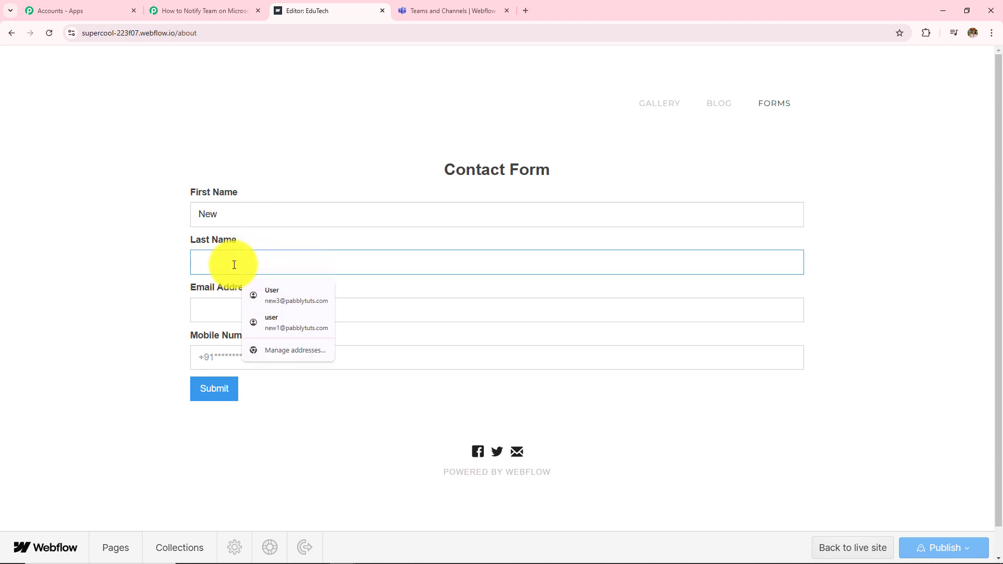
pyautogui.write('r')
pyautogui.click(225, 312)
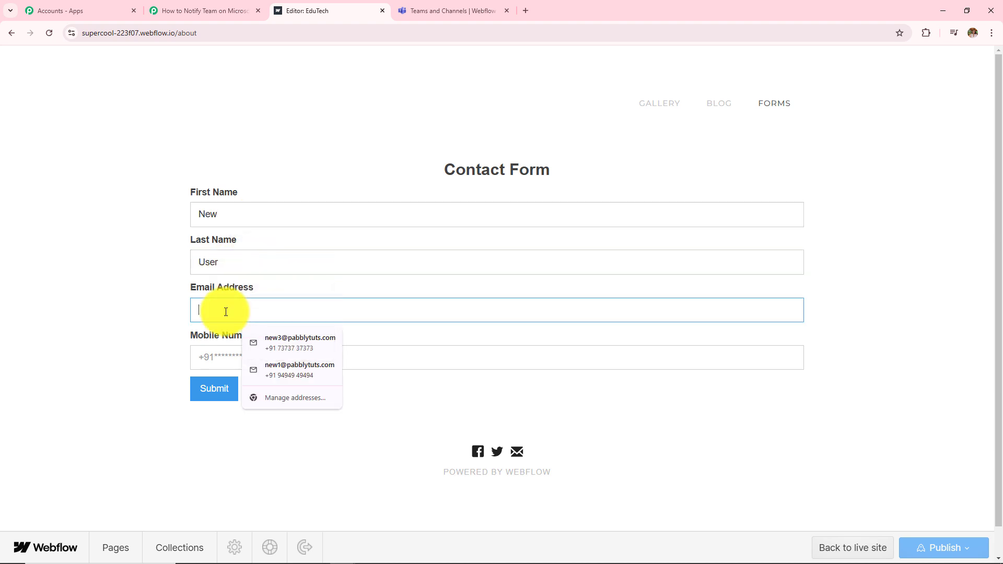
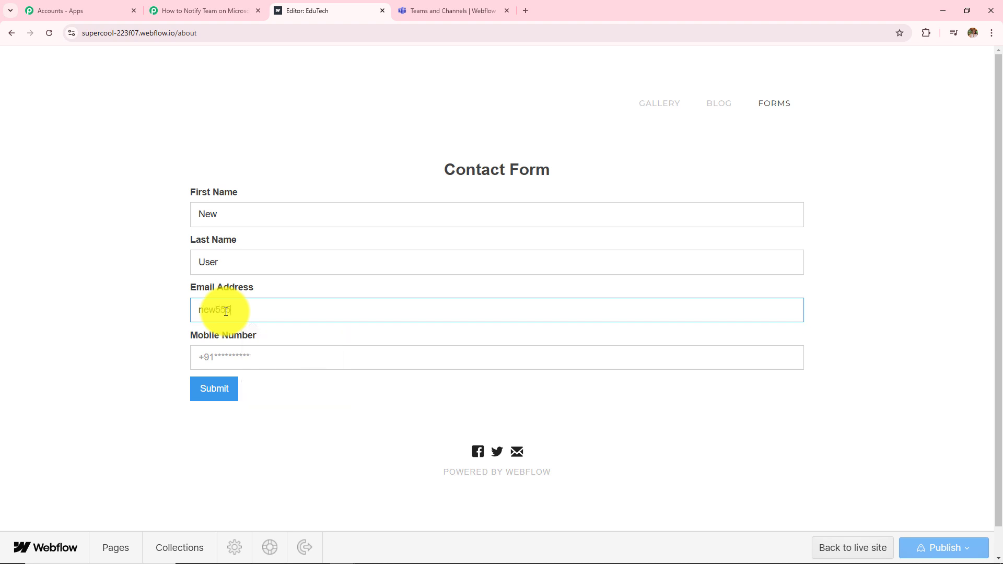
pyautogui.click(233, 364)
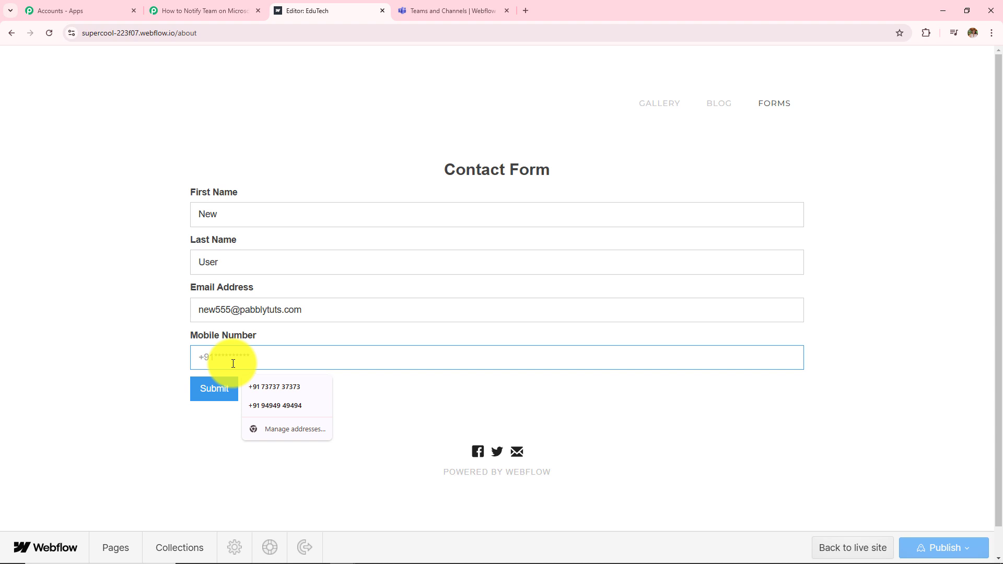
pyautogui.click(275, 406)
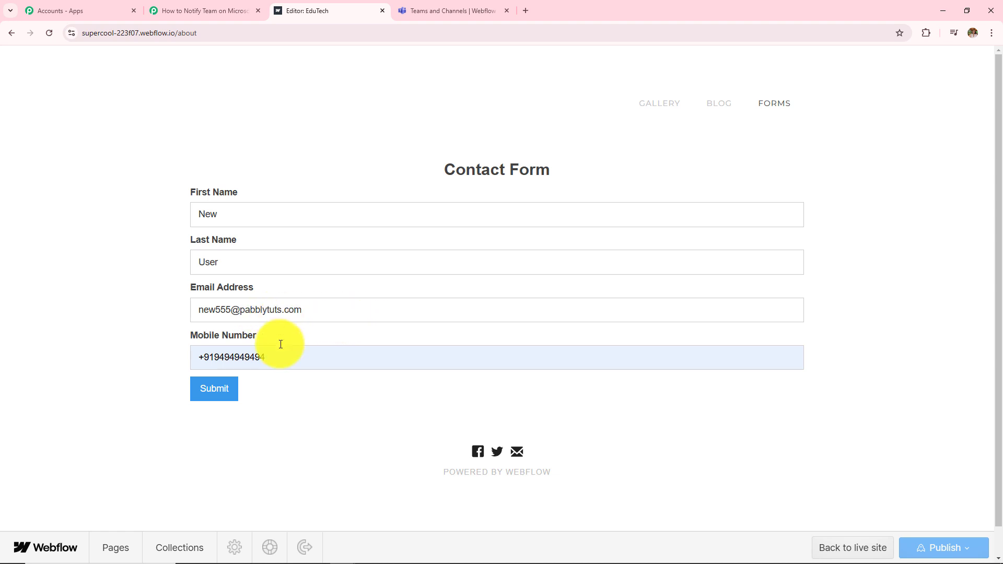
pyautogui.click(216, 392)
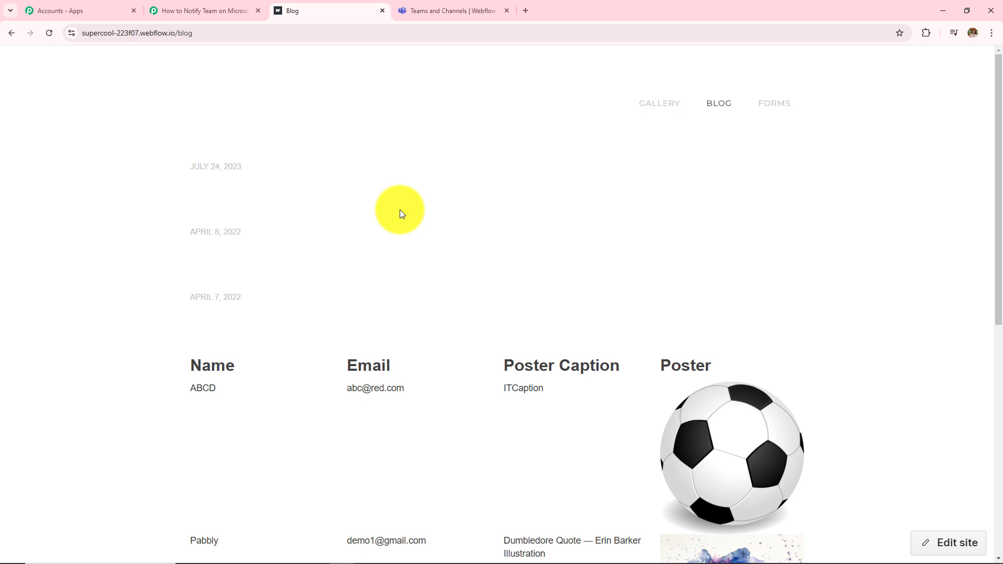
pyautogui.click(202, 9)
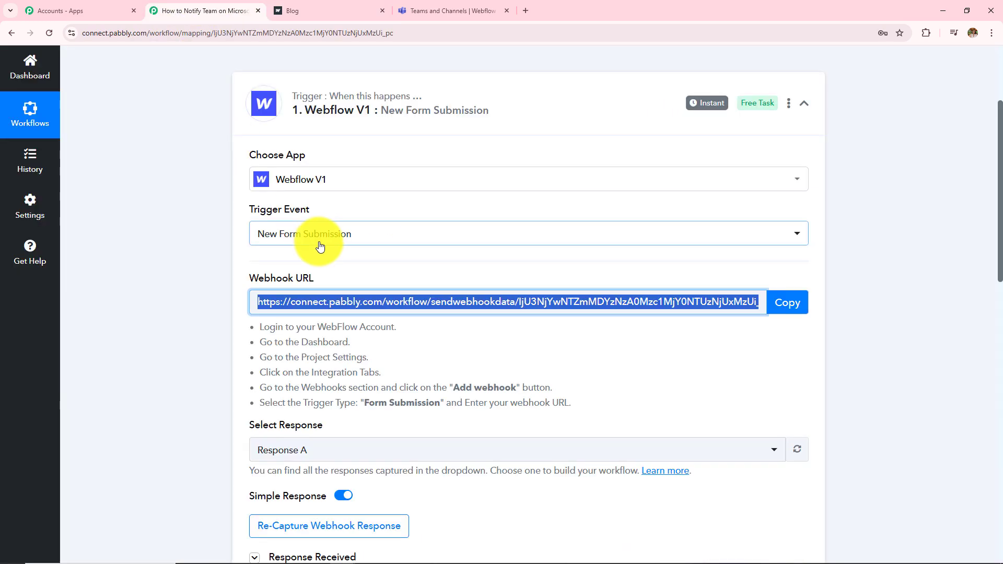
pyautogui.scroll(-4, 337, 287)
pyautogui.scroll(-4, 337, 287)
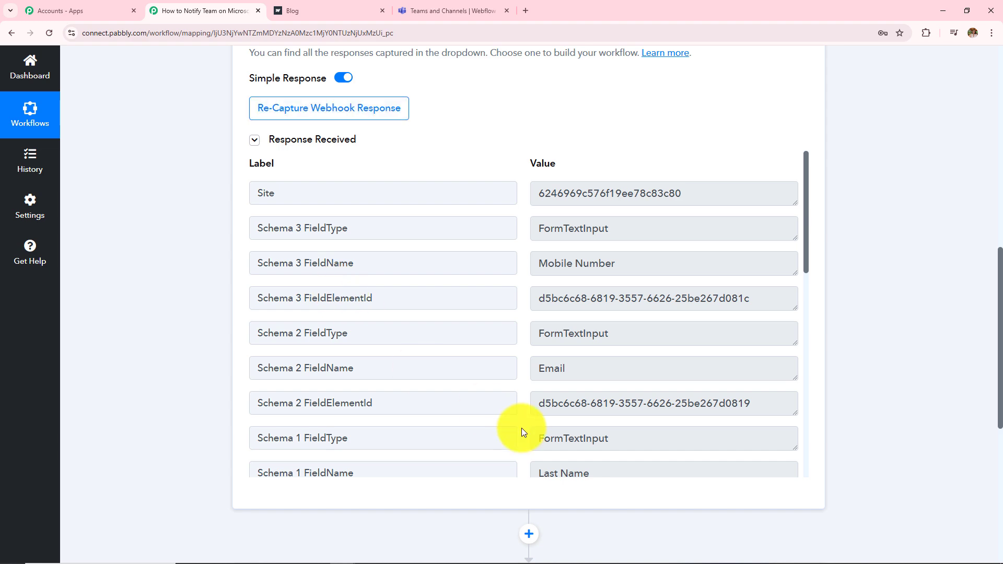
pyautogui.scroll(-7, 521, 428)
pyautogui.scroll(-3, 522, 428)
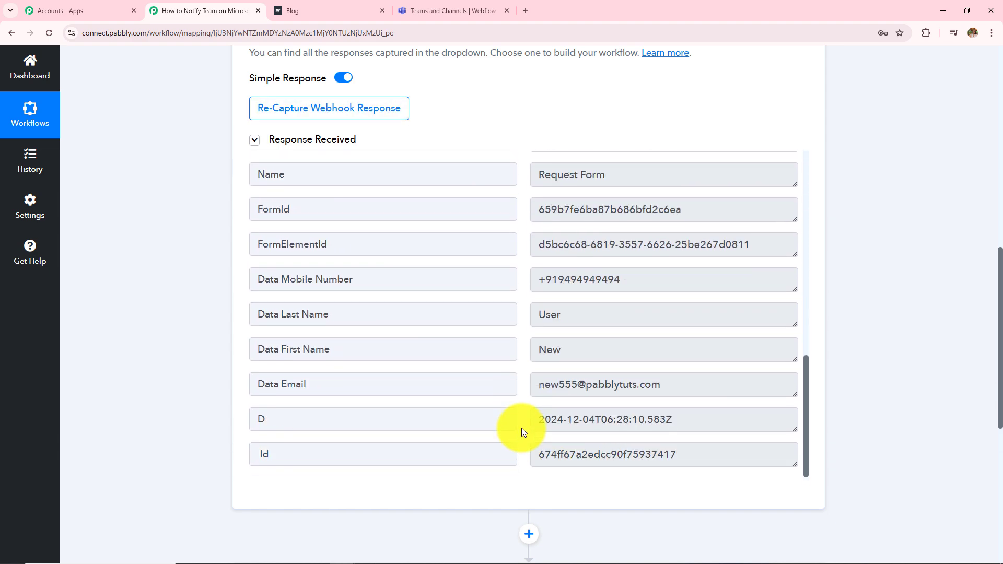
pyautogui.doubleClick(568, 351)
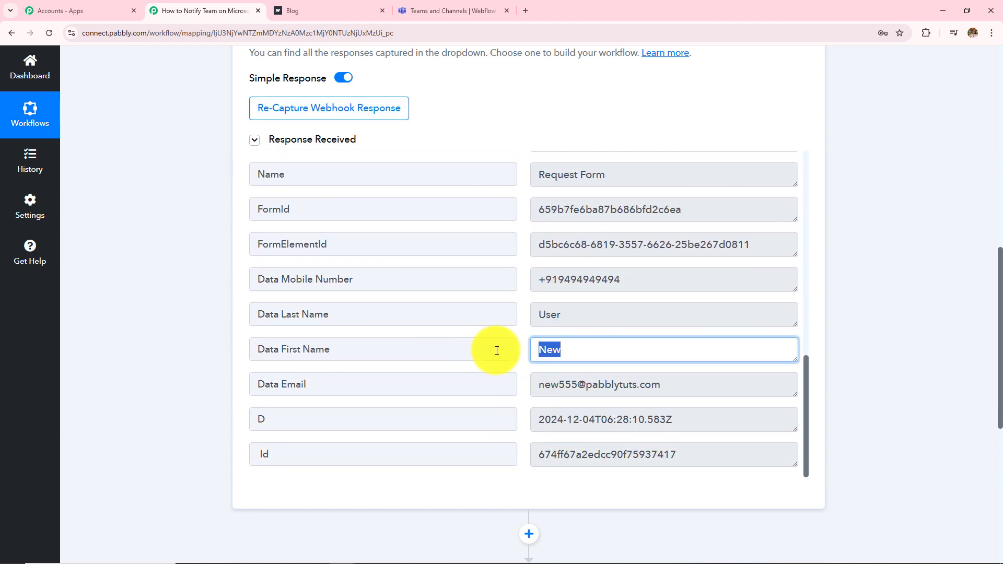
pyautogui.doubleClick(561, 317)
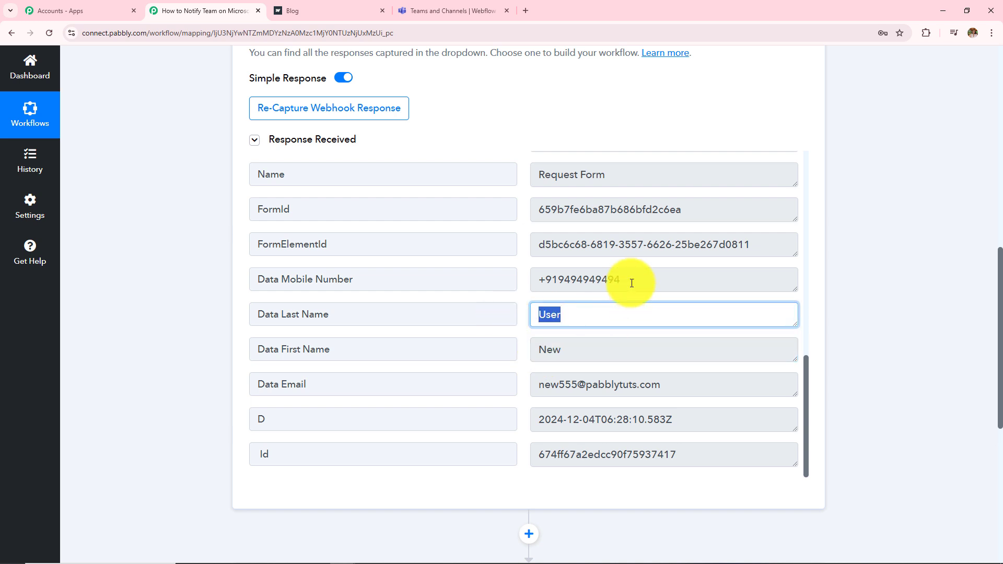
pyautogui.doubleClick(601, 280)
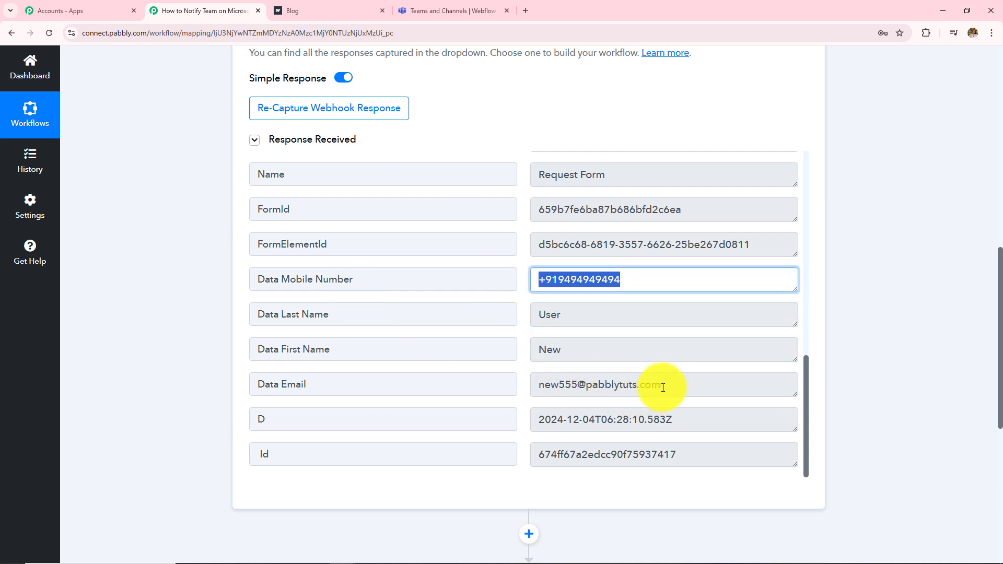
pyautogui.moveTo(663, 385); pyautogui.dragTo(558, 393)
pyautogui.click(889, 296)
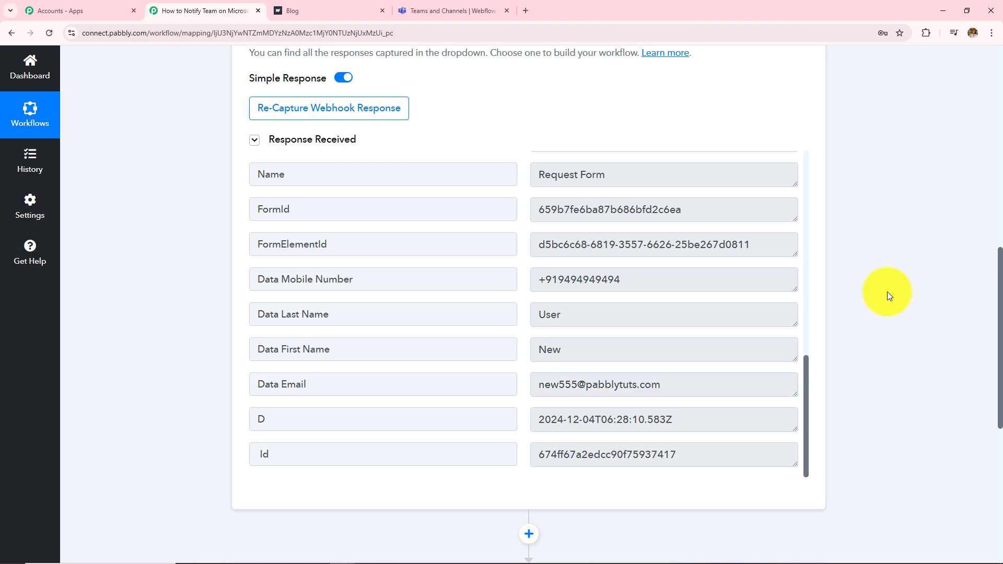
pyautogui.scroll(8, 872, 299)
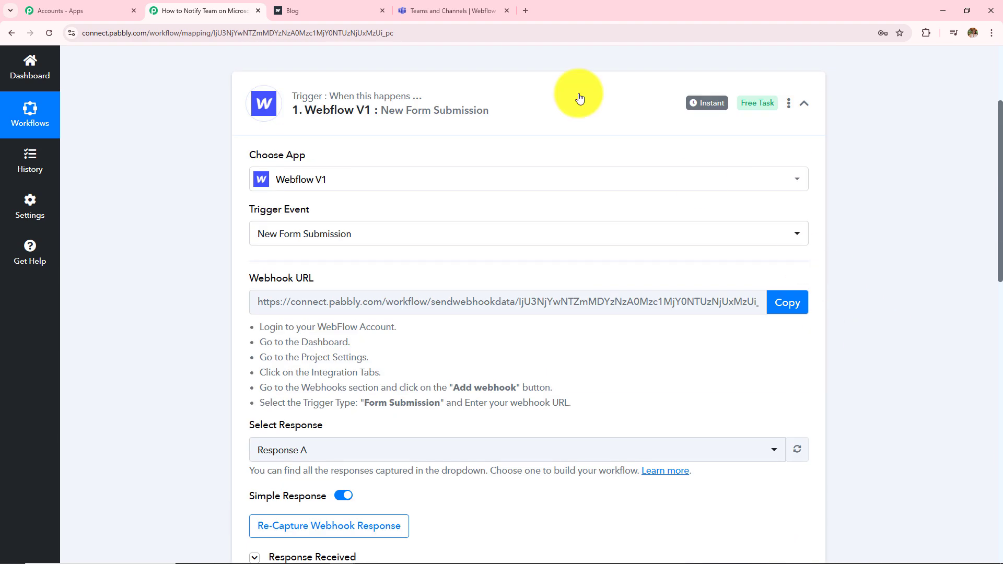
pyautogui.click(336, 6)
pyautogui.click(214, 9)
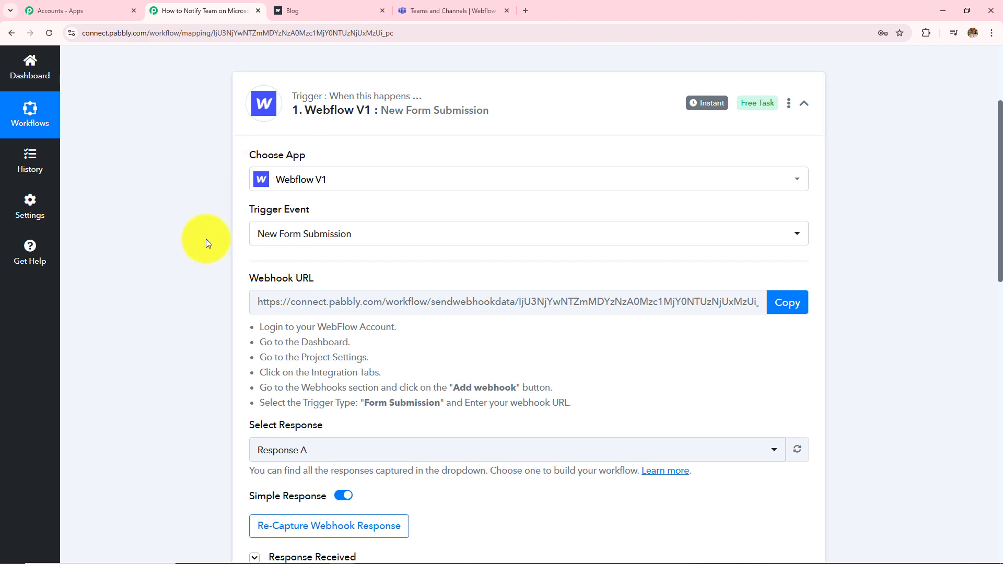
pyautogui.scroll(-4, 171, 296)
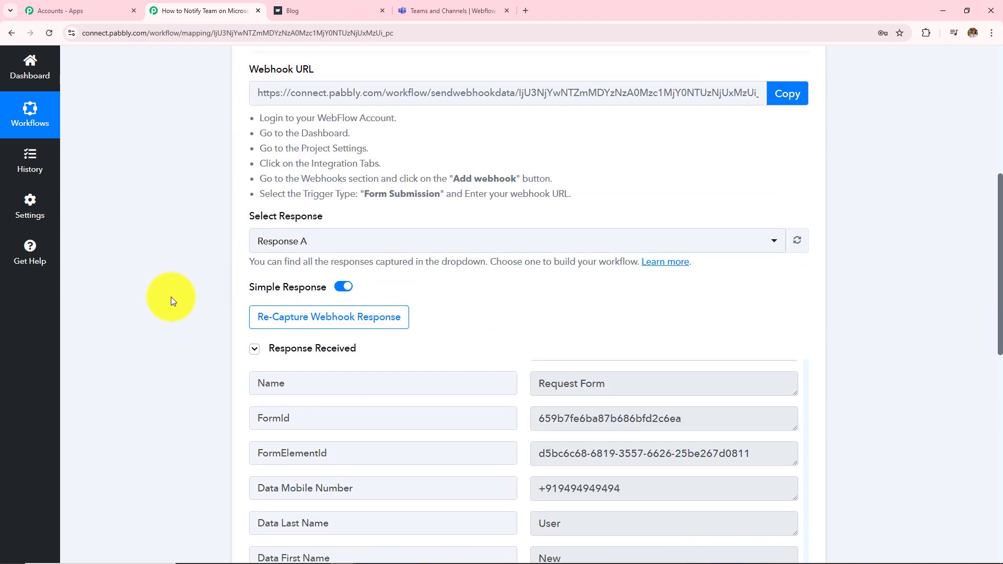
pyautogui.scroll(4, 171, 297)
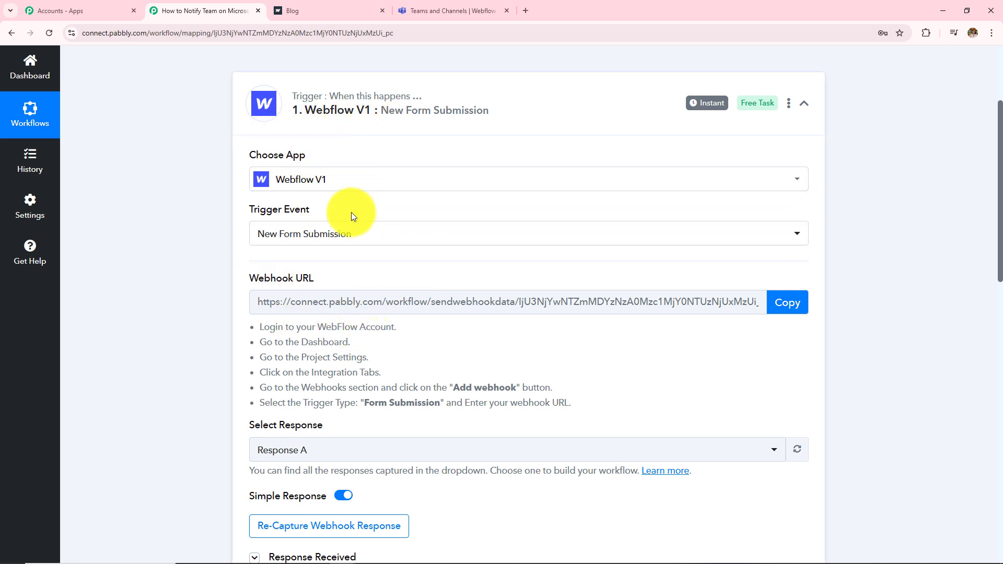
pyautogui.scroll(-8, 453, 368)
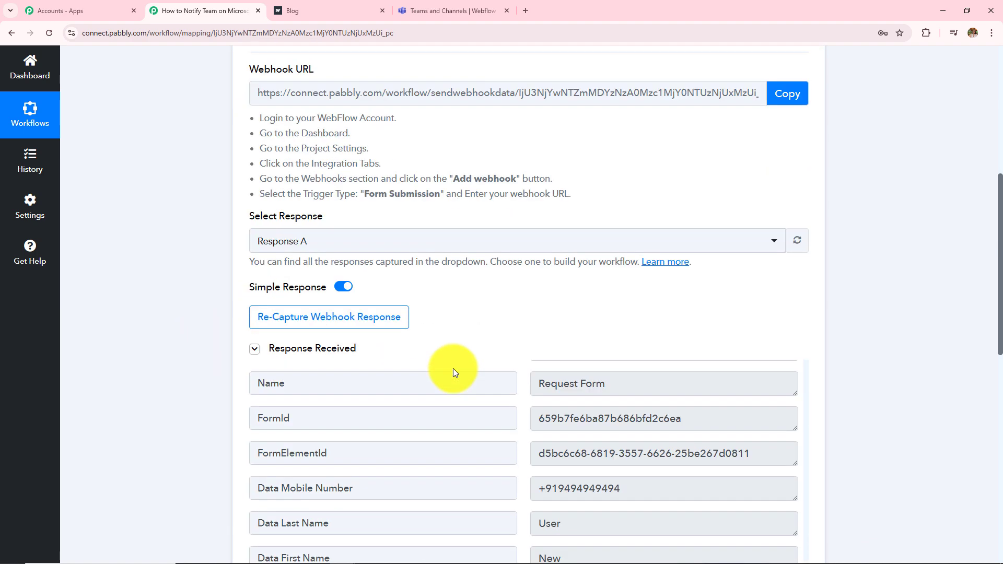
pyautogui.scroll(-4, 453, 368)
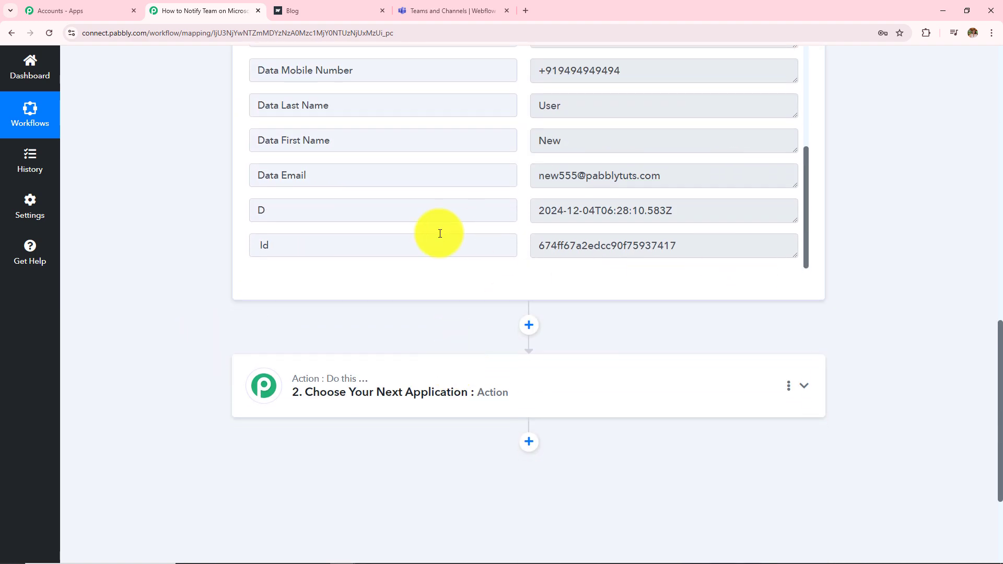
pyautogui.scroll(12, 349, 337)
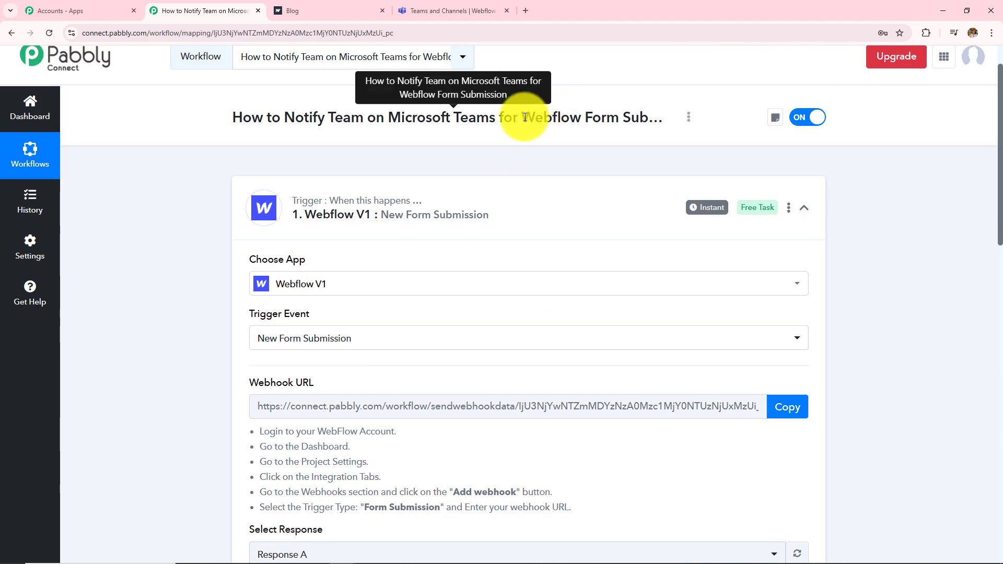
pyautogui.moveTo(522, 117); pyautogui.dragTo(619, 117)
pyautogui.moveTo(285, 117); pyautogui.dragTo(499, 117)
pyautogui.scroll(-15, 175, 269)
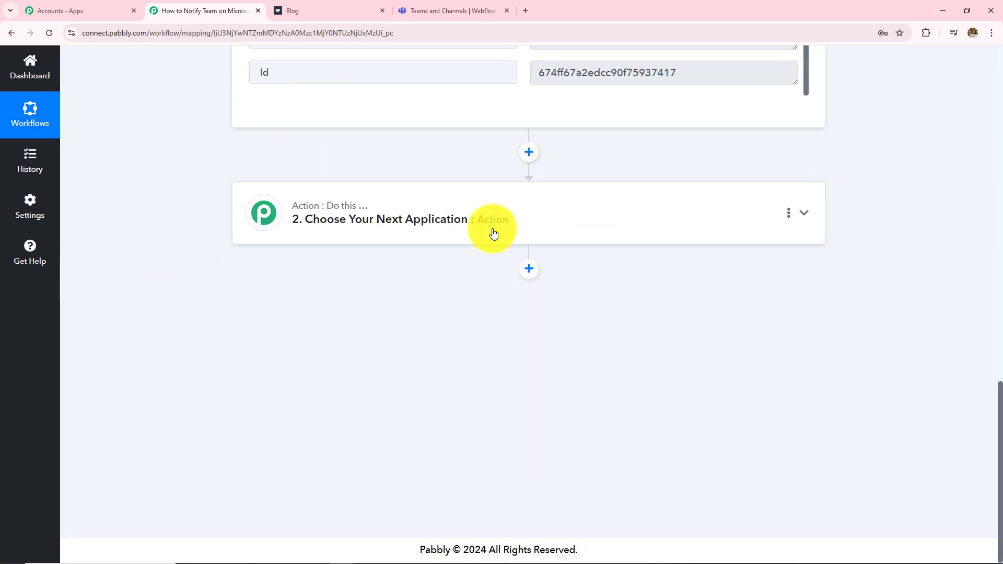
# Step: Set the next action step to Microsoft Teams with the Send Message in a Channel event
pyautogui.click(494, 233)
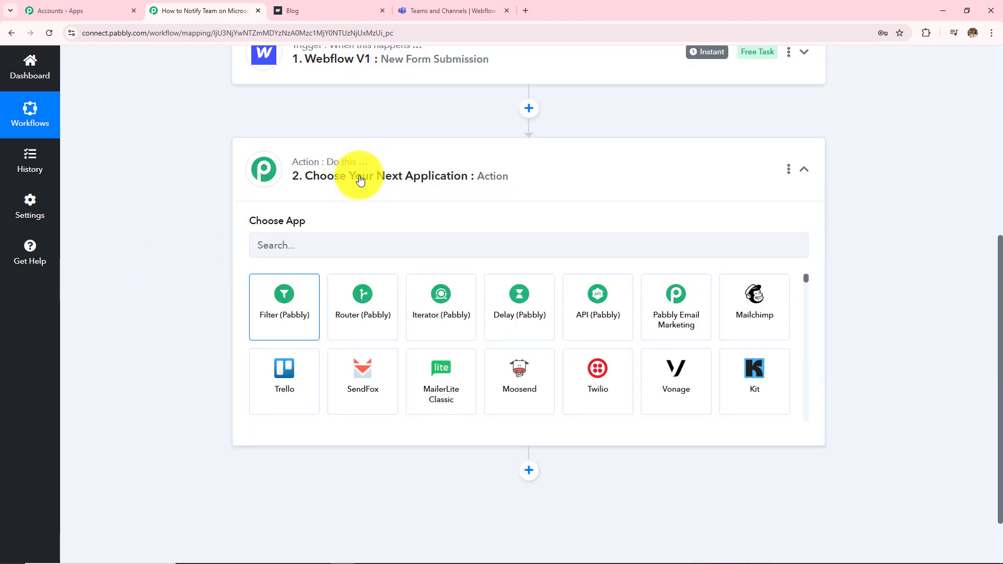
pyautogui.click(342, 266)
pyautogui.write('Micros')
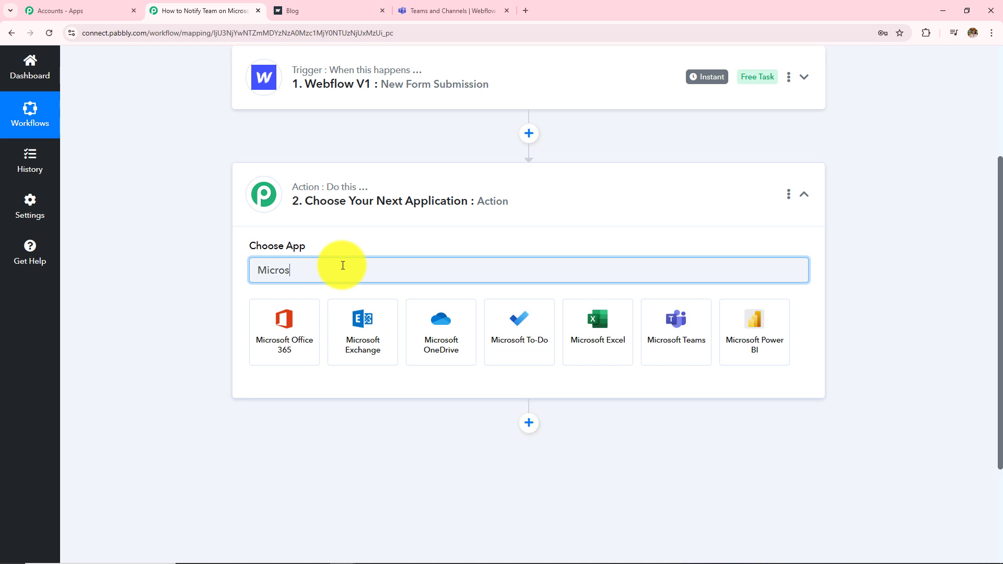
pyautogui.click(683, 329)
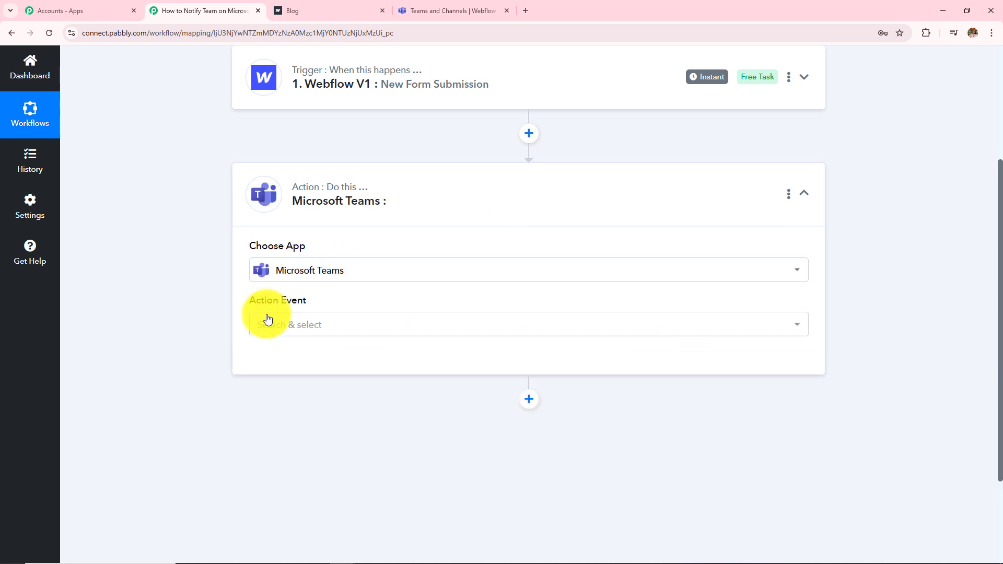
pyautogui.click(268, 324)
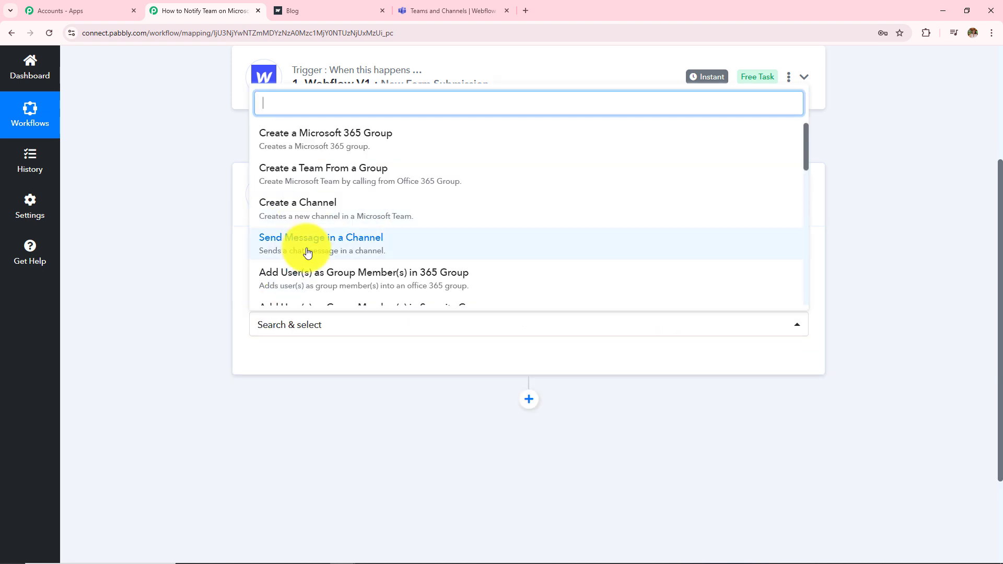
pyautogui.click(326, 252)
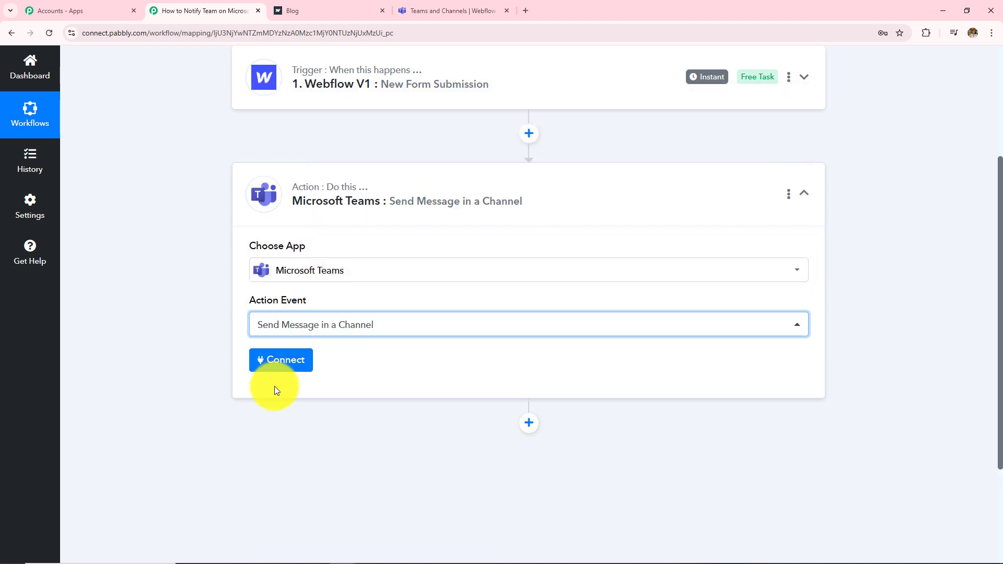
# Step: Add and authorize a new Microsoft Teams connection, accepting the requested permissions
pyautogui.click(278, 368)
pyautogui.click(278, 364)
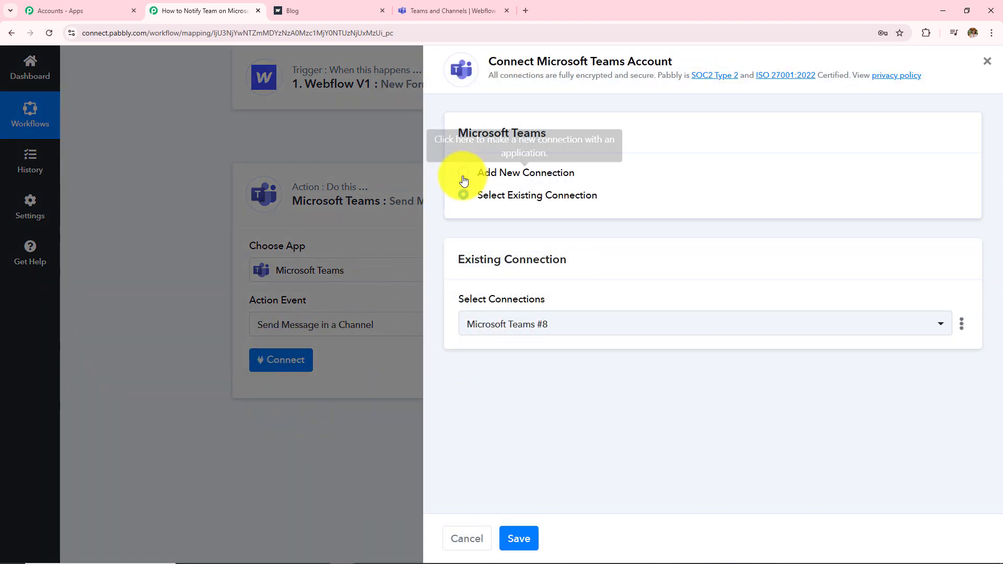
pyautogui.click(481, 168)
pyautogui.click(520, 346)
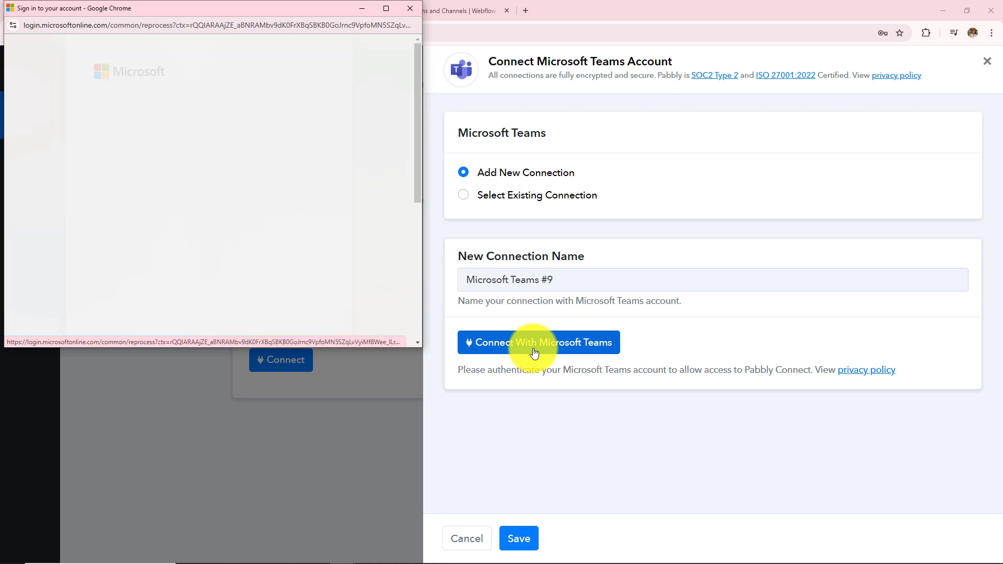
pyautogui.scroll(-5, 275, 245)
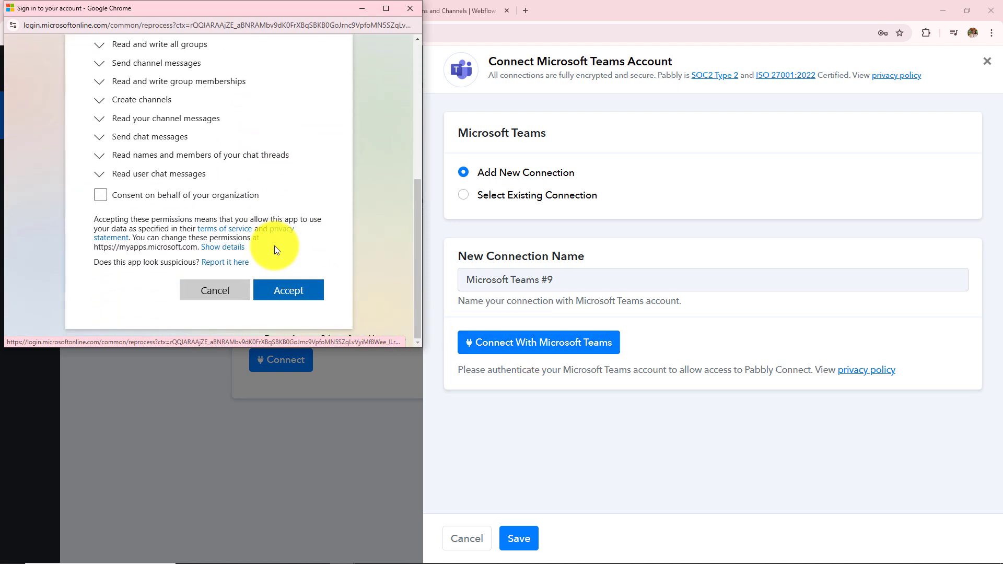
pyautogui.click(279, 296)
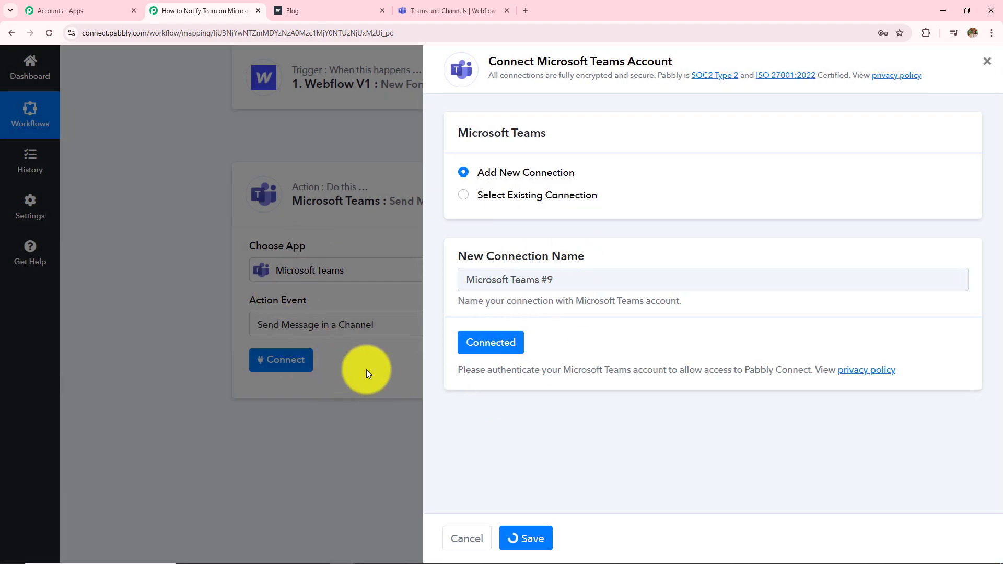
# Step: Review the required Team and Channel fields, then bring up the Teams Webflow channel
pyautogui.scroll(-5, 495, 361)
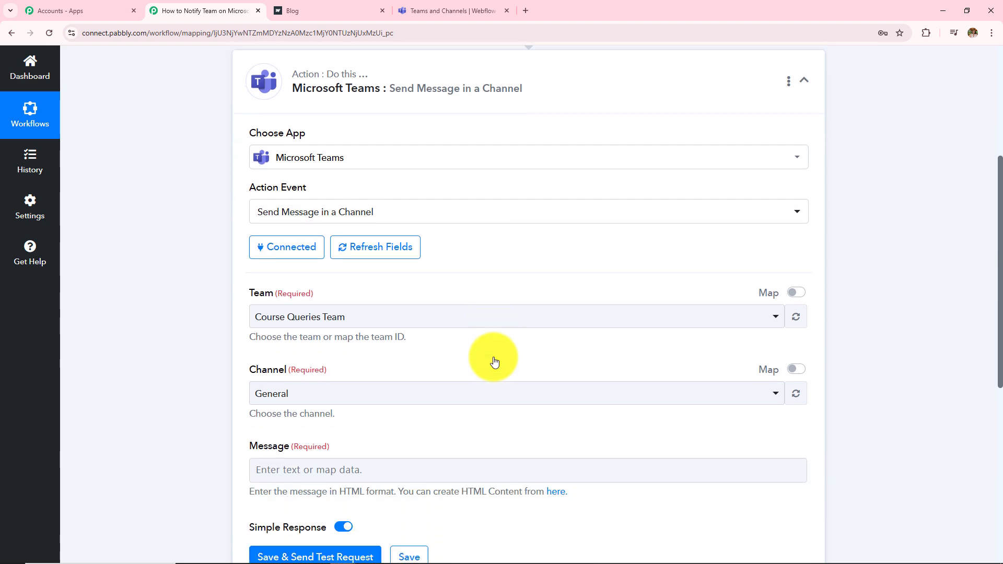
pyautogui.scroll(2, 496, 361)
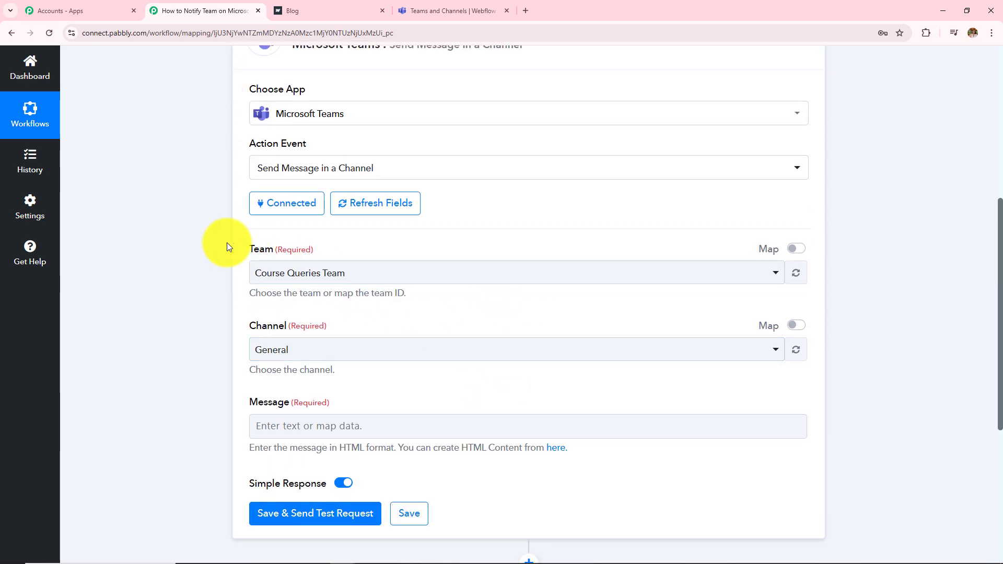
pyautogui.moveTo(249, 253); pyautogui.dragTo(325, 256)
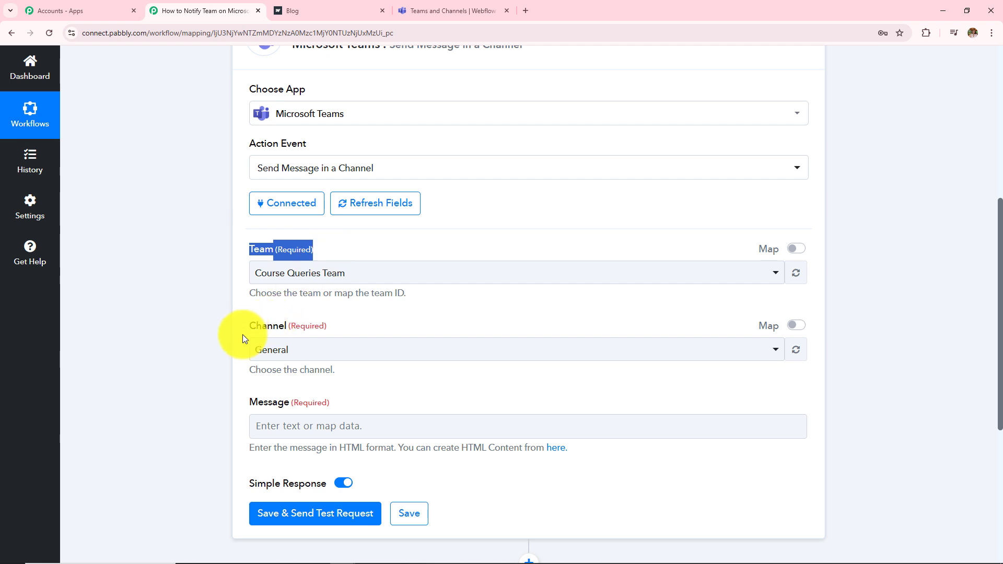
pyautogui.moveTo(249, 328); pyautogui.dragTo(327, 323)
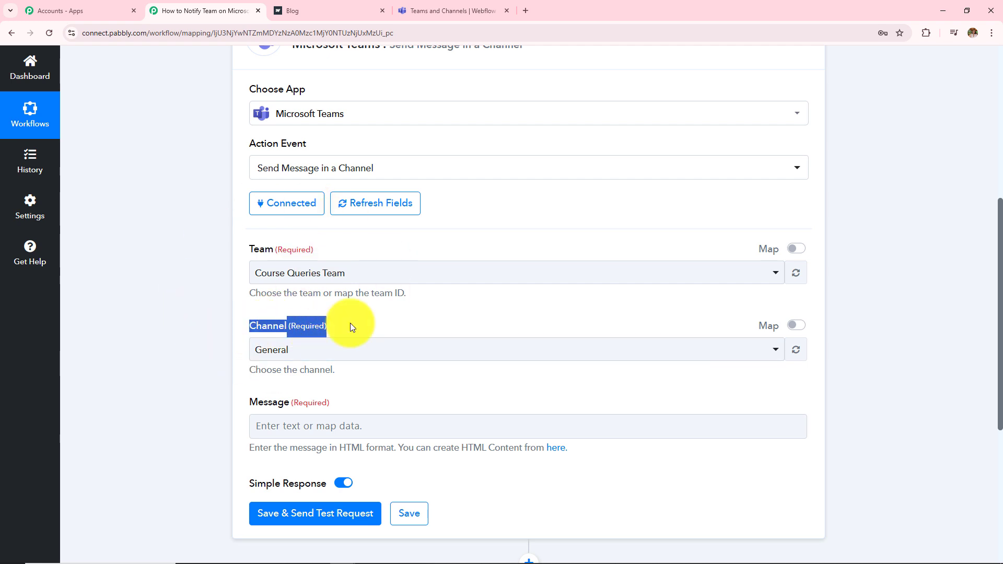
pyautogui.click(449, 10)
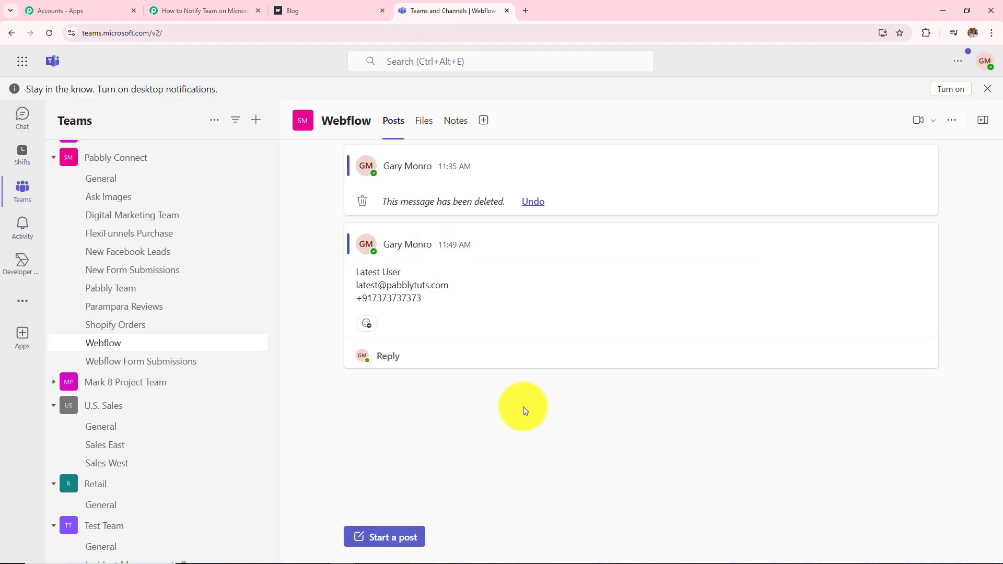
pyautogui.scroll(3, 206, 426)
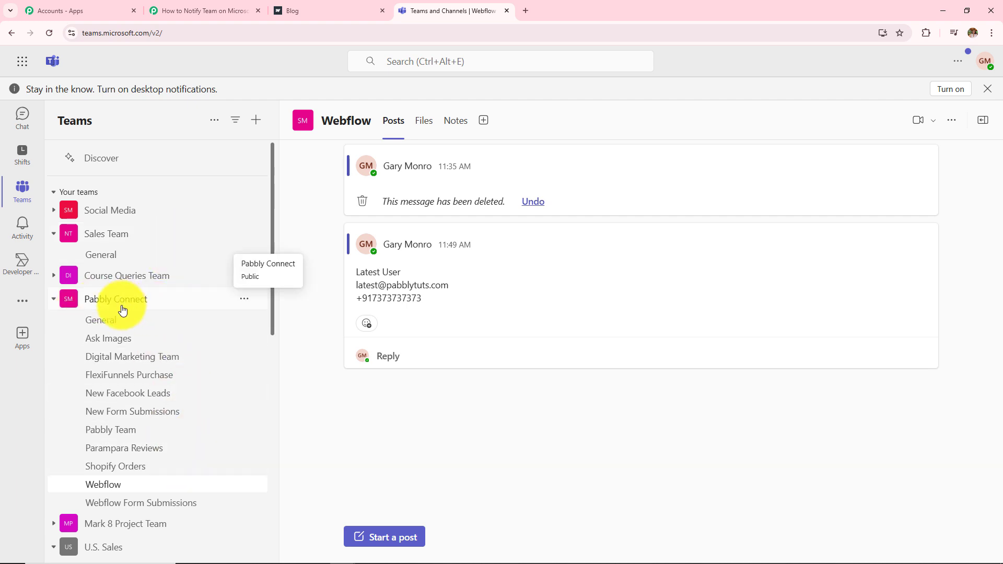
pyautogui.scroll(-2, 141, 372)
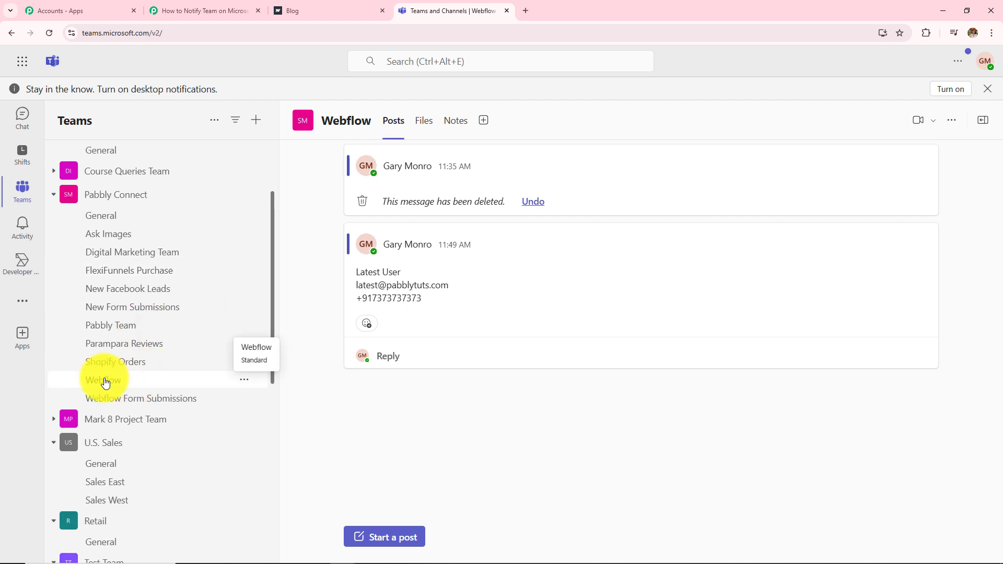
# Step: Back in the workflow, set Team to 'Pabbly Connect' and Channel to 'Webflow'
pyautogui.click(199, 9)
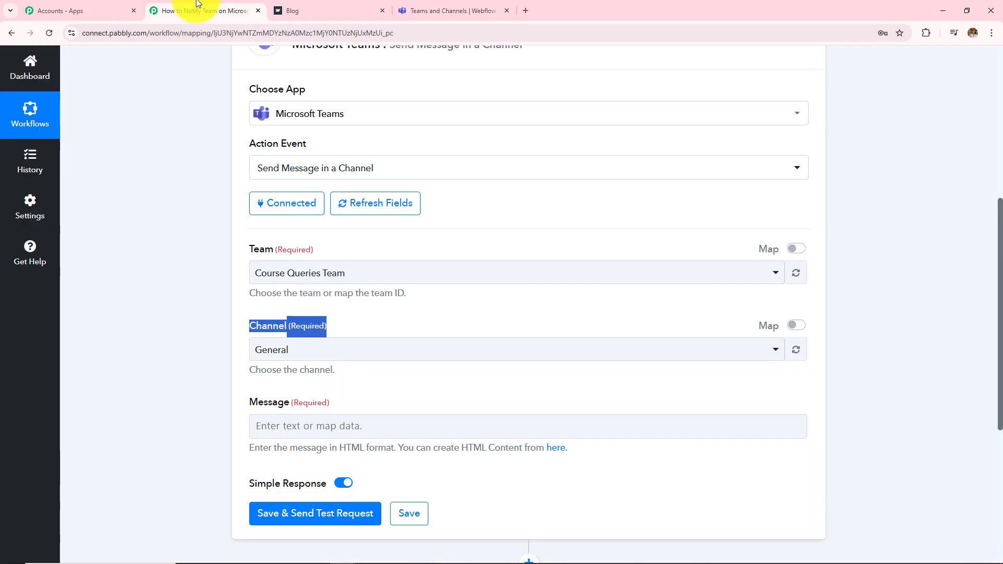
pyautogui.click(333, 275)
pyautogui.scroll(-2, 318, 418)
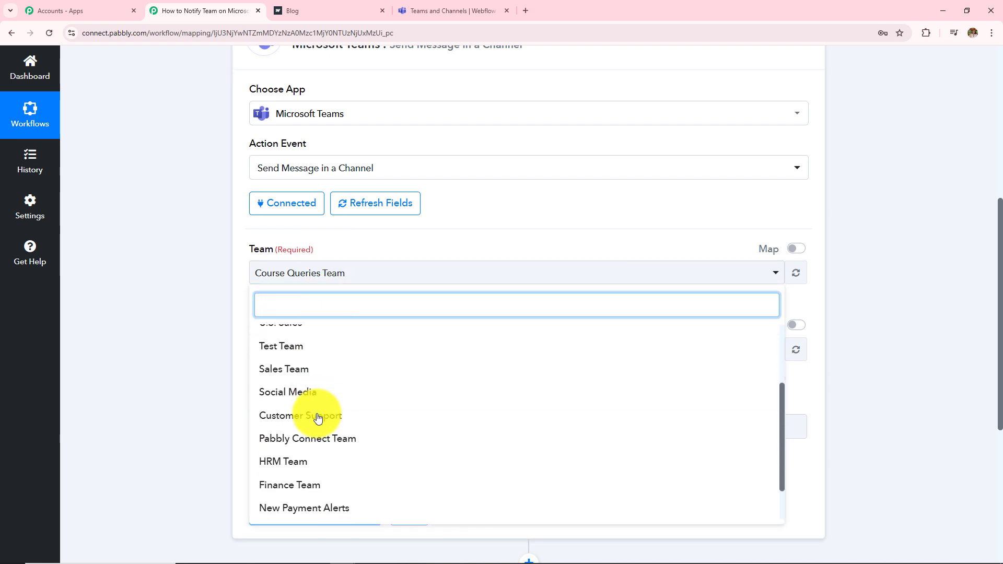
pyautogui.scroll(2, 328, 472)
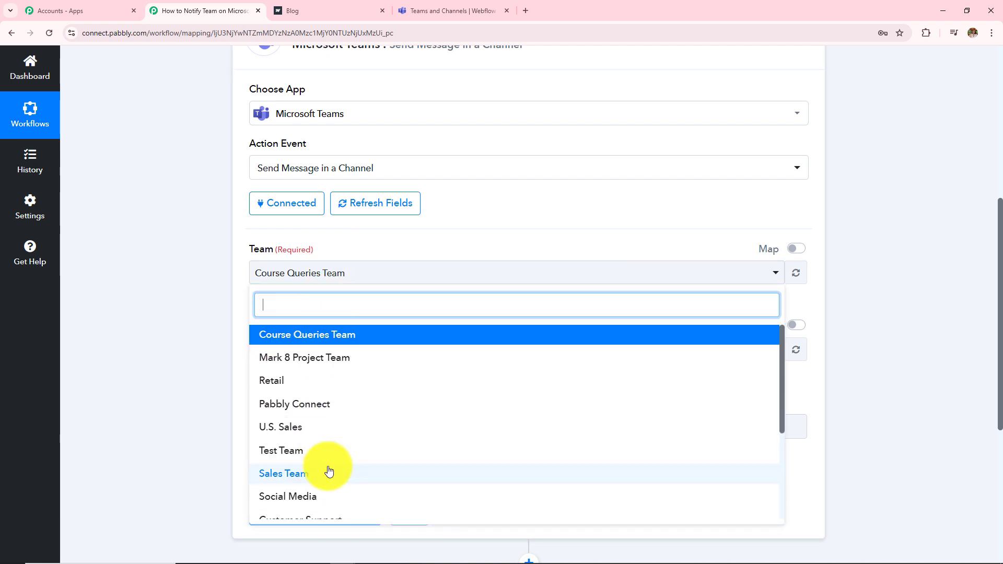
pyautogui.click(328, 406)
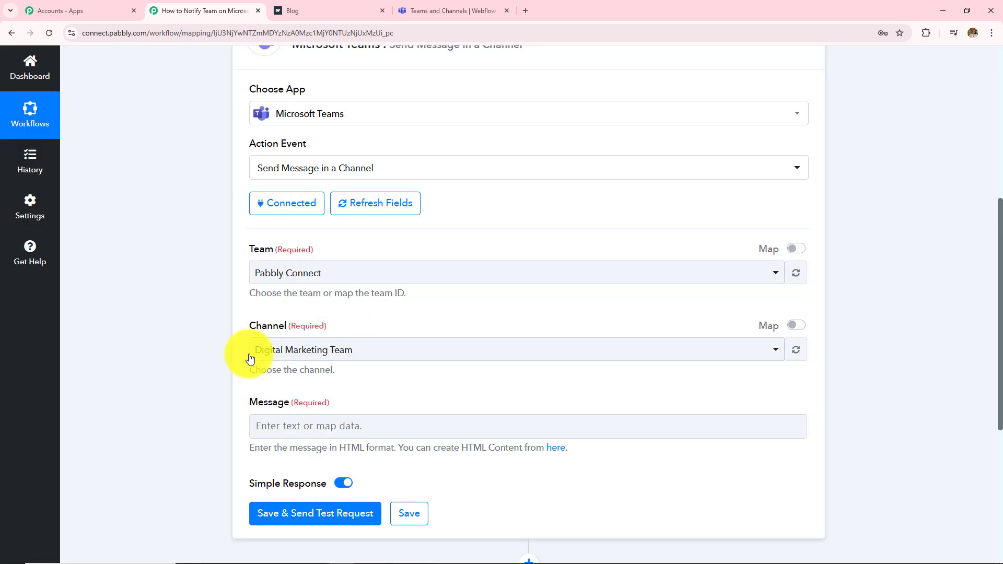
pyautogui.click(293, 355)
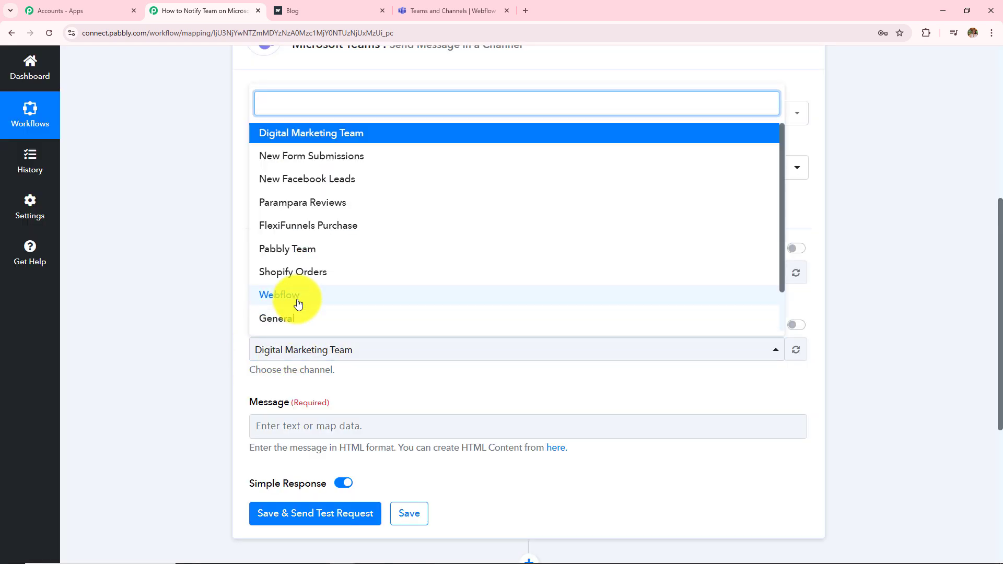
pyautogui.click(279, 300)
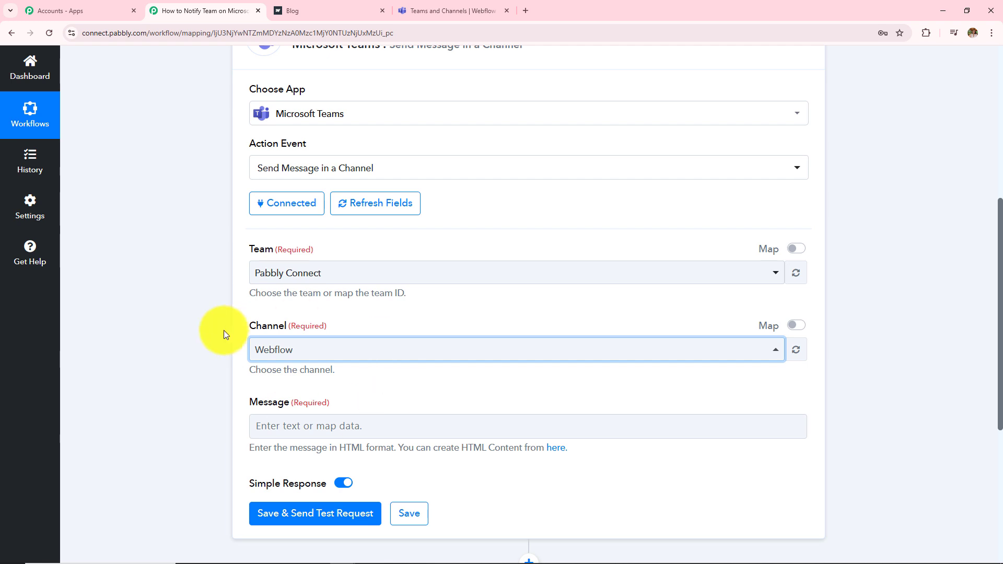
pyautogui.scroll(-2, 364, 375)
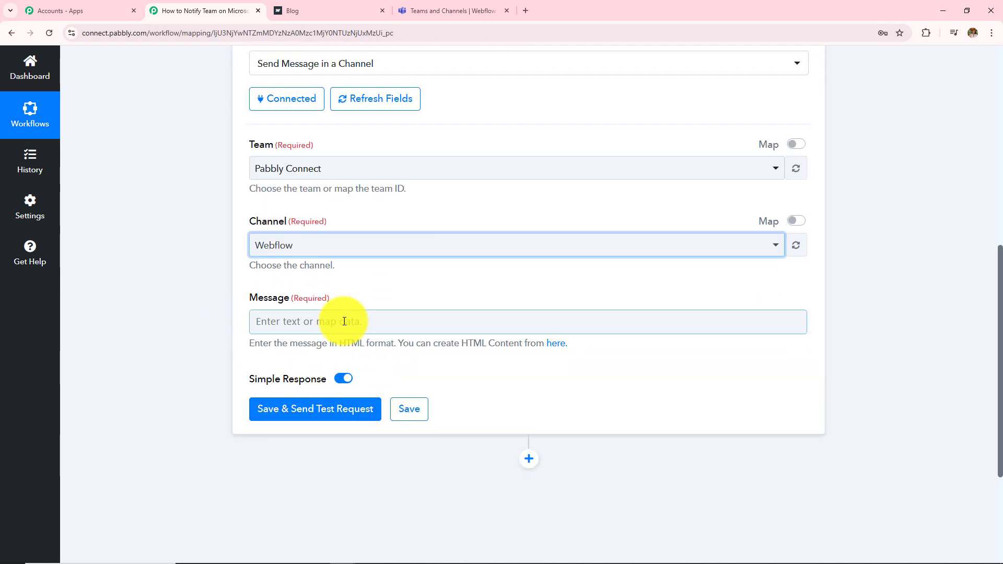
# Step: Write 'Hello Team', 'We have received new Webflow Form Submission.' and 'Here are the details:' on separate lines
pyautogui.click(344, 321)
pyautogui.write('Hello T')
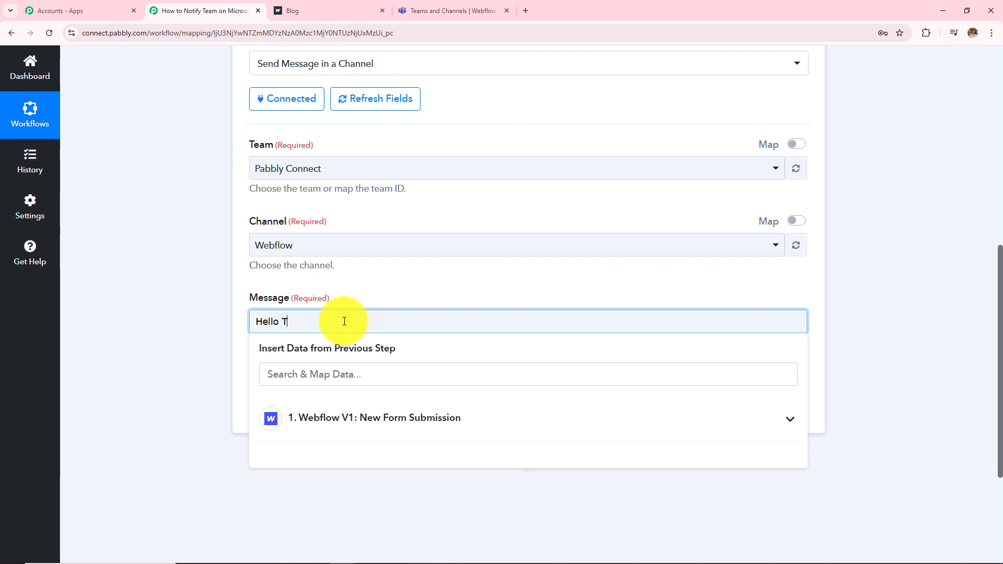
pyautogui.write('eam')
pyautogui.press('Return')
pyautogui.write('We have ')
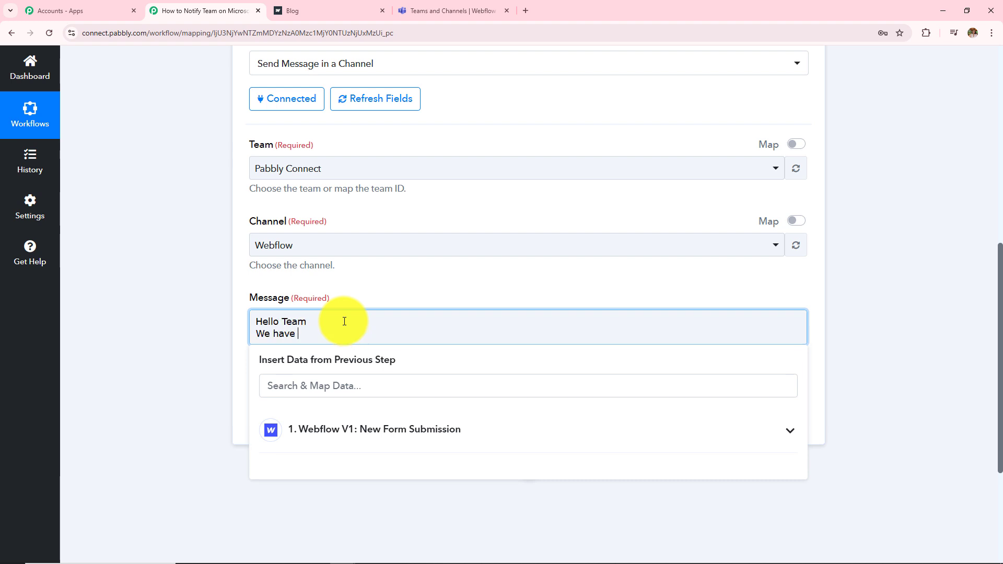
pyautogui.write('received new Webflow Form Submission.')
pyautogui.press('Return')
pyautogui.write('Her')
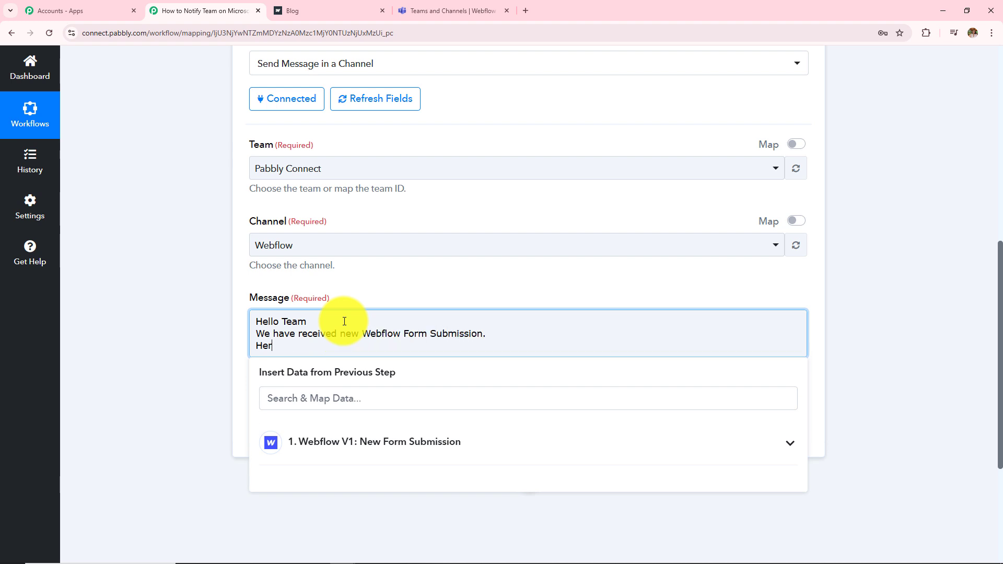
pyautogui.write('e are the details:')
pyautogui.press('Return')
# Step: Add the First Name:, Last Name:, Email:, Phone: labels and a Thanks/Regards sign-off
pyautogui.write('Firs')
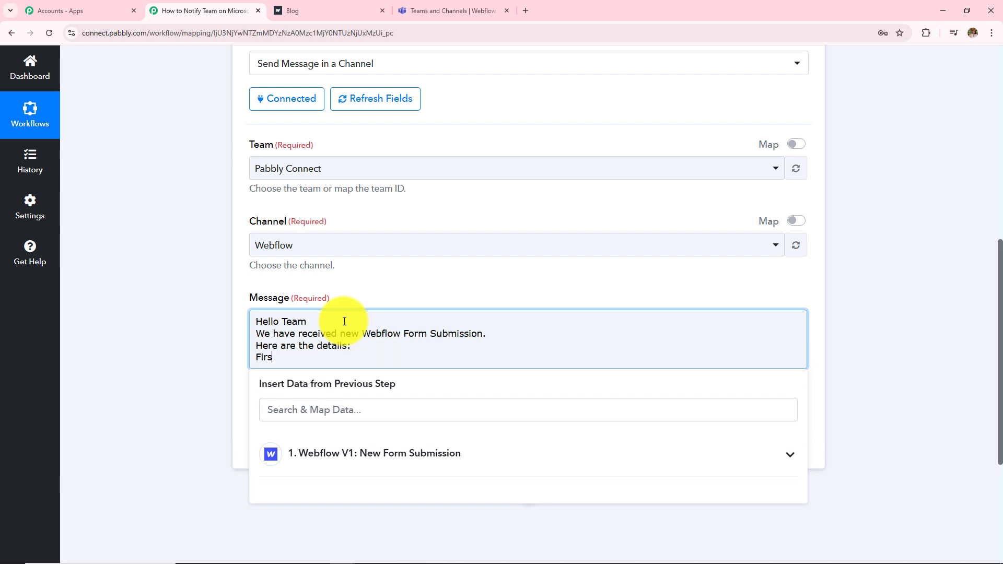
pyautogui.write('t Name:')
pyautogui.press('Return')
pyautogui.write('Last Name:')
pyautogui.press('Return')
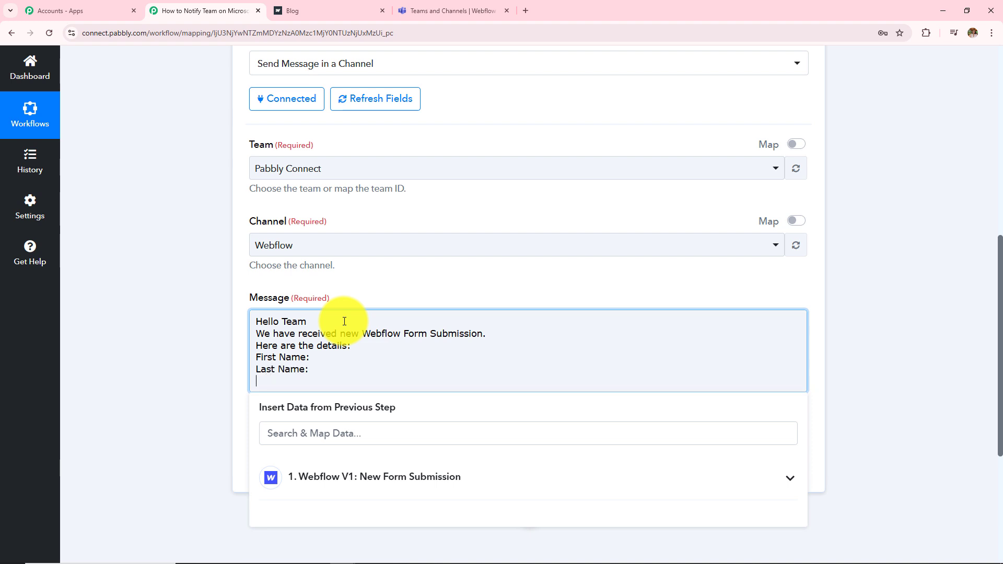
pyautogui.write('Email:')
pyautogui.press('Return')
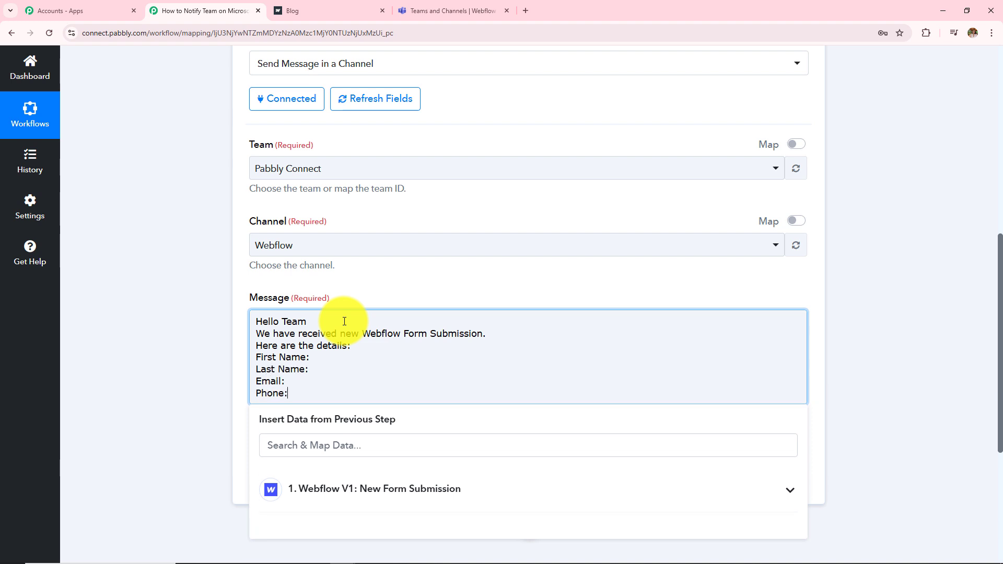
pyautogui.write('Phone:')
pyautogui.press('Return')
pyautogui.press('Return')
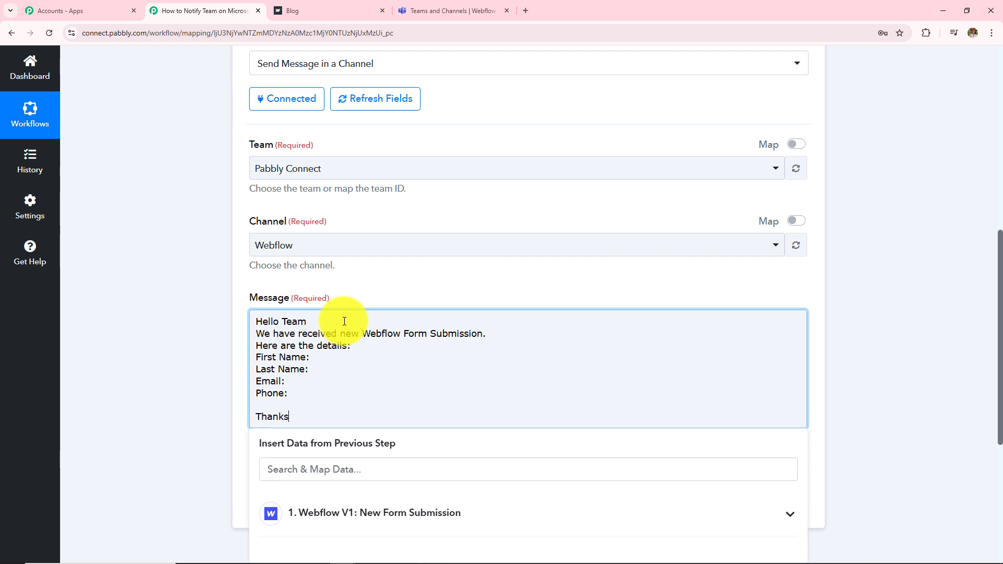
pyautogui.write('Thanks')
pyautogui.press('Return')
pyautogui.write('Regards')
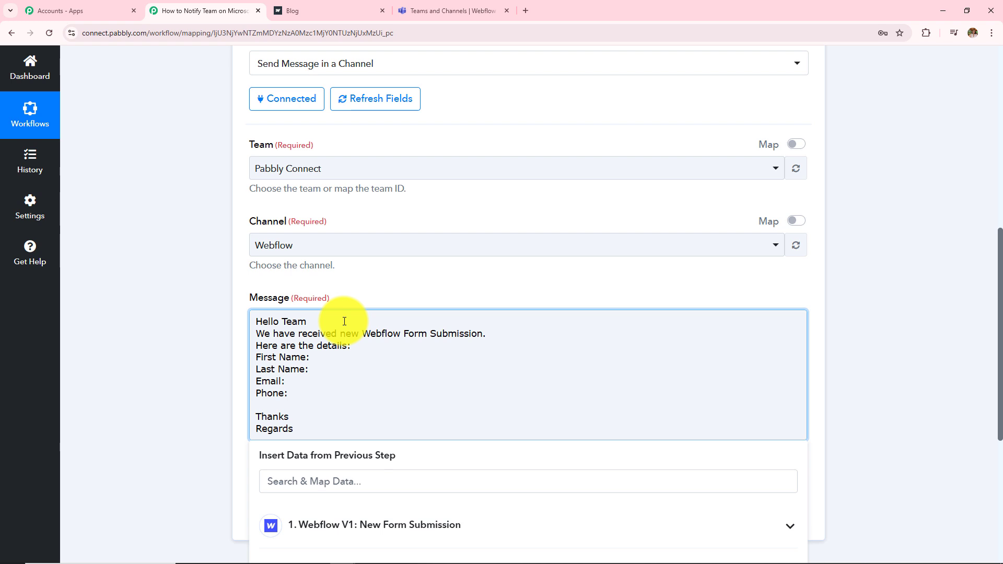
pyautogui.click(358, 346)
pyautogui.press('Return')
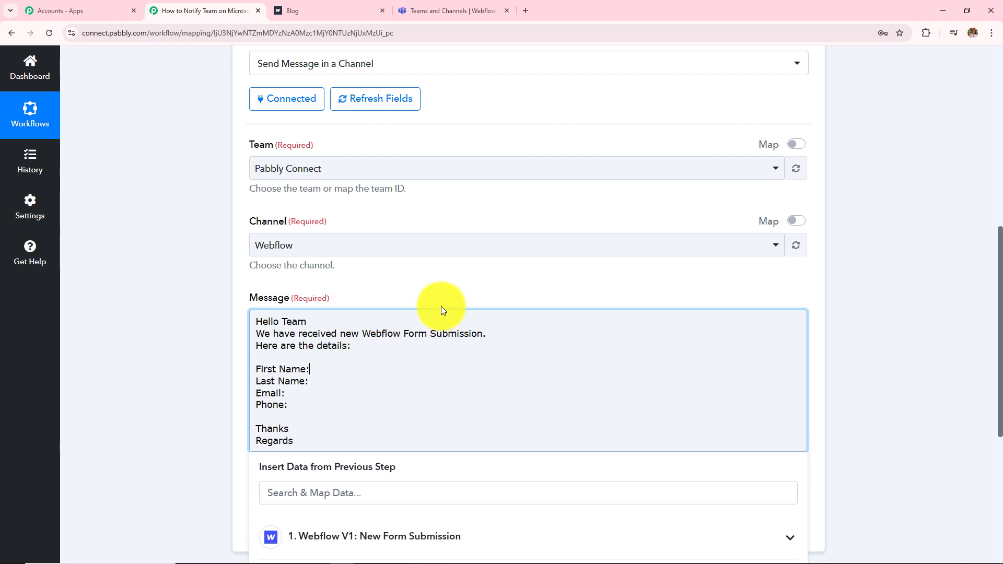
# Step: Insert the Webflow First Name and Last Name fields after their message labels
pyautogui.scroll(-4, 441, 307)
pyautogui.click(358, 331)
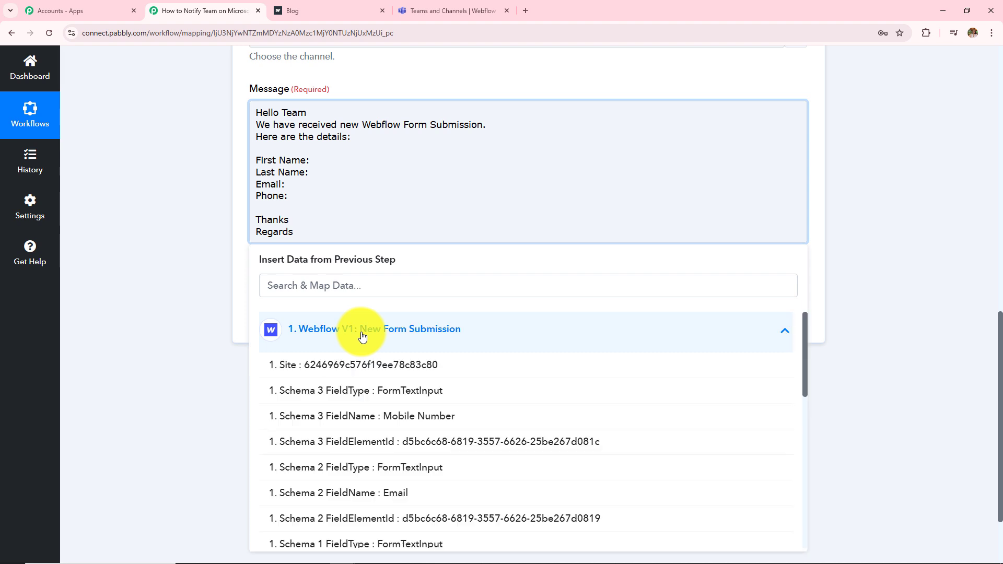
pyautogui.scroll(-8, 377, 418)
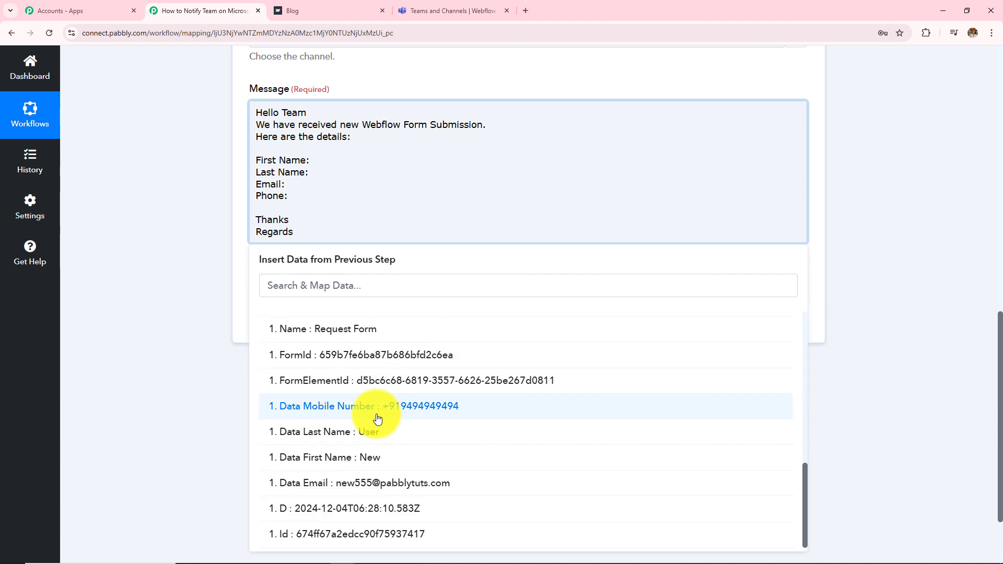
pyautogui.click(390, 459)
pyautogui.click(332, 182)
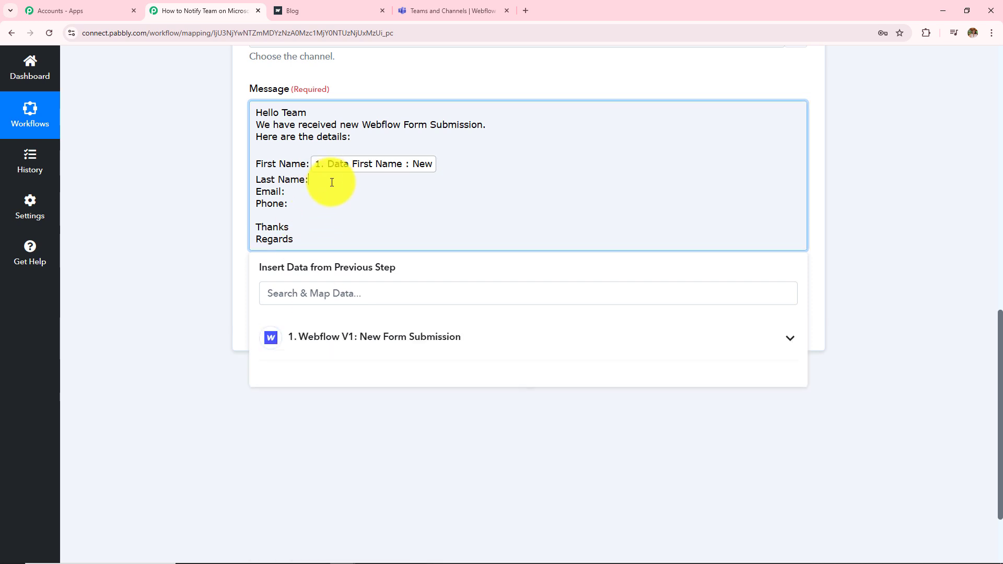
pyautogui.click(362, 336)
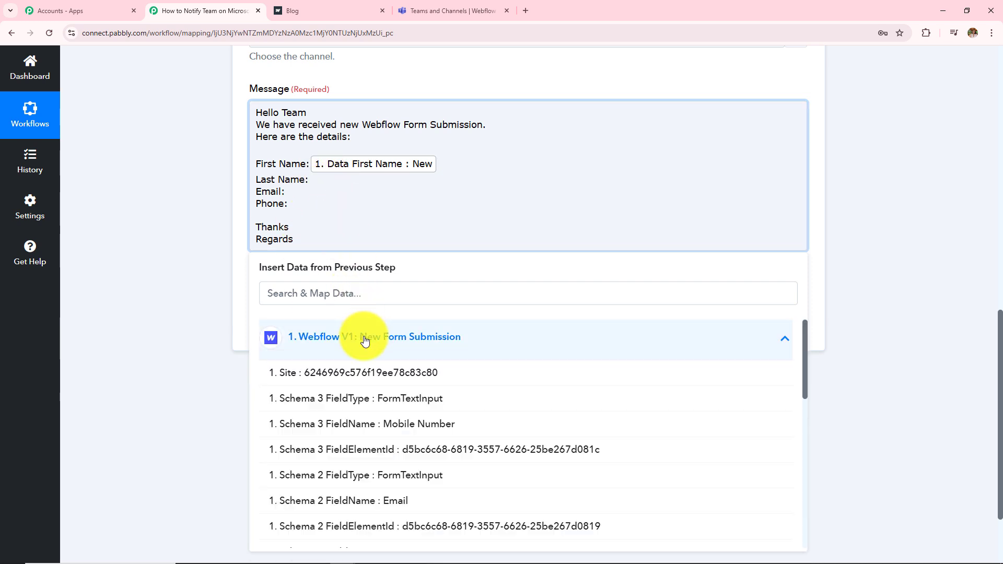
pyautogui.scroll(-3, 369, 346)
pyautogui.scroll(-5, 419, 488)
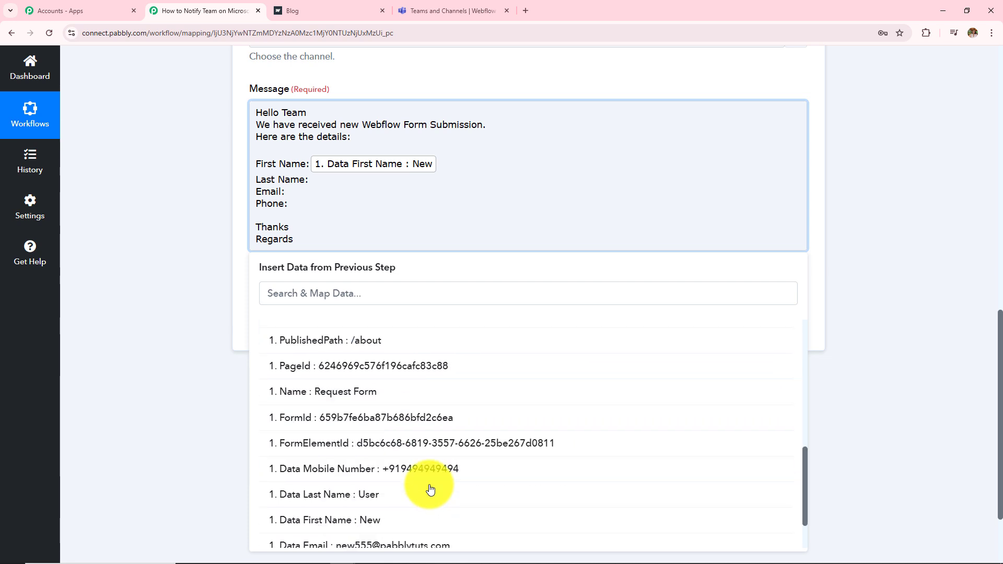
pyautogui.click(379, 503)
# Step: Insert the Webflow Email and Mobile Number fields after the Email: and Phone: labels
pyautogui.click(143, 304)
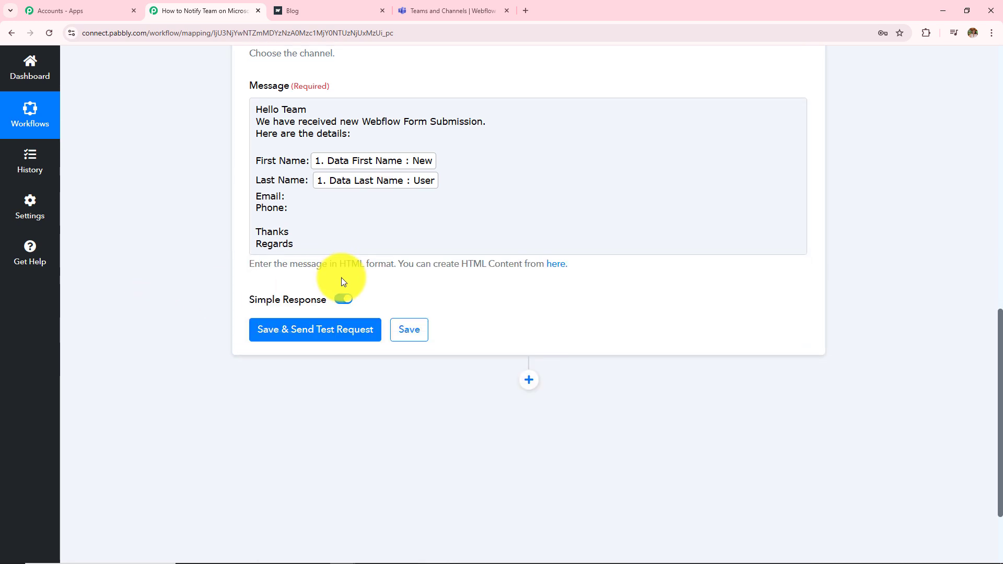
pyautogui.scroll(-2, 340, 278)
pyautogui.click(291, 78)
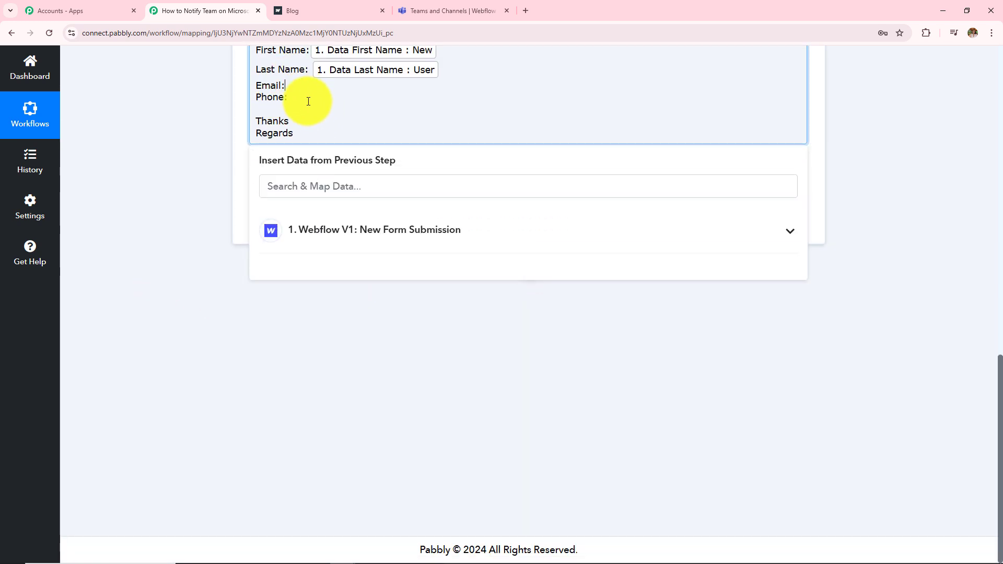
pyautogui.click(360, 230)
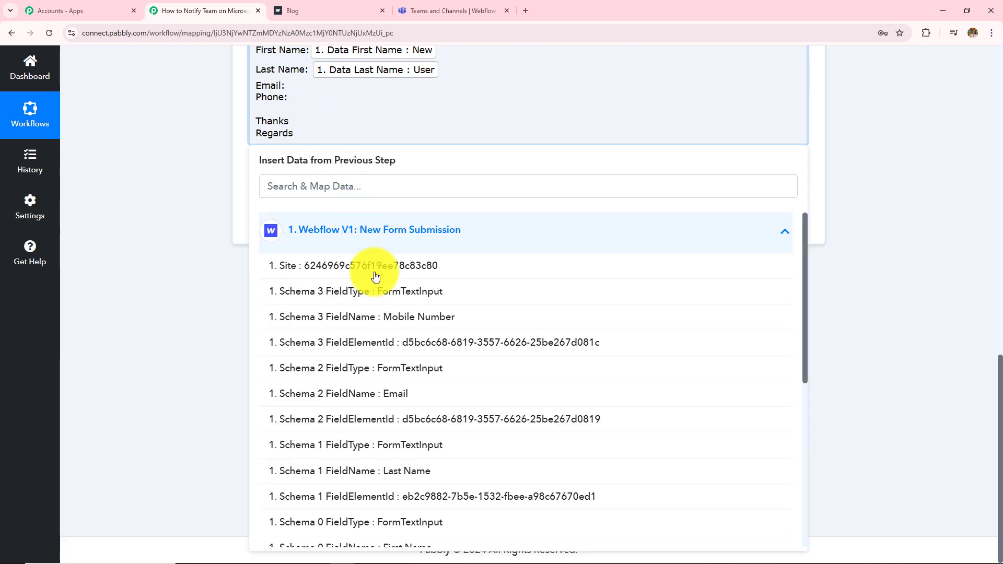
pyautogui.scroll(-6, 401, 482)
pyautogui.click(402, 482)
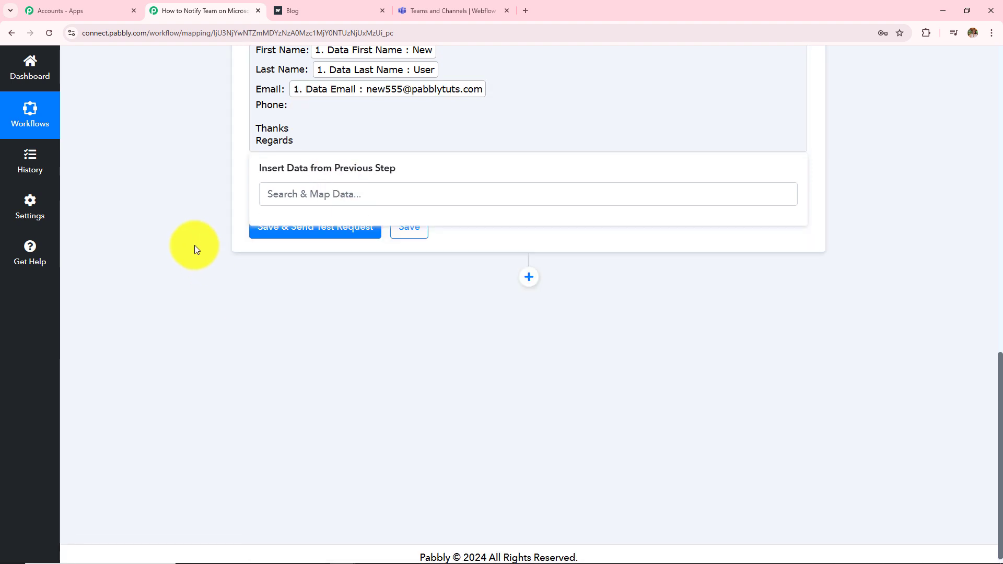
pyautogui.click(194, 245)
pyautogui.click(326, 113)
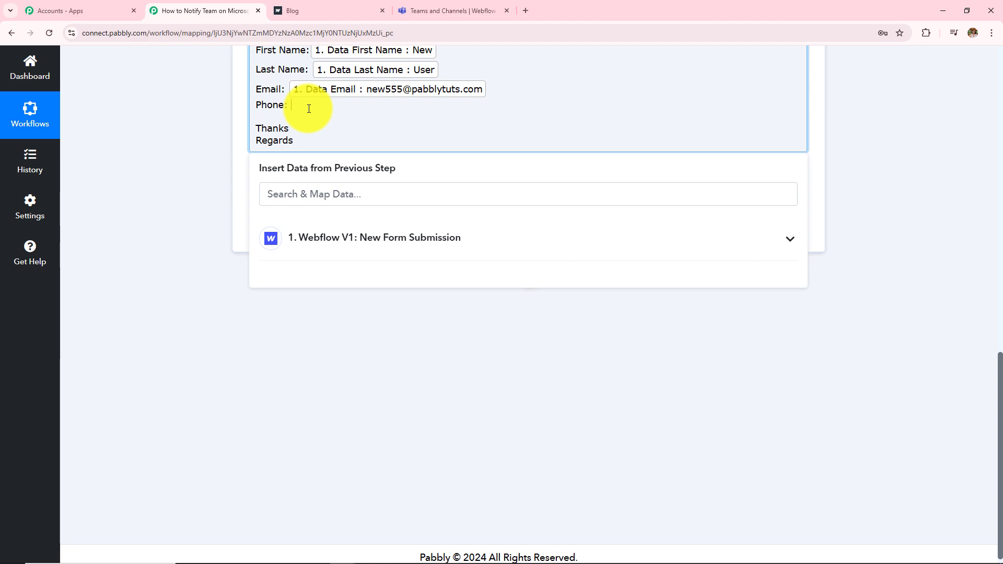
pyautogui.click(337, 236)
pyautogui.scroll(-5, 441, 464)
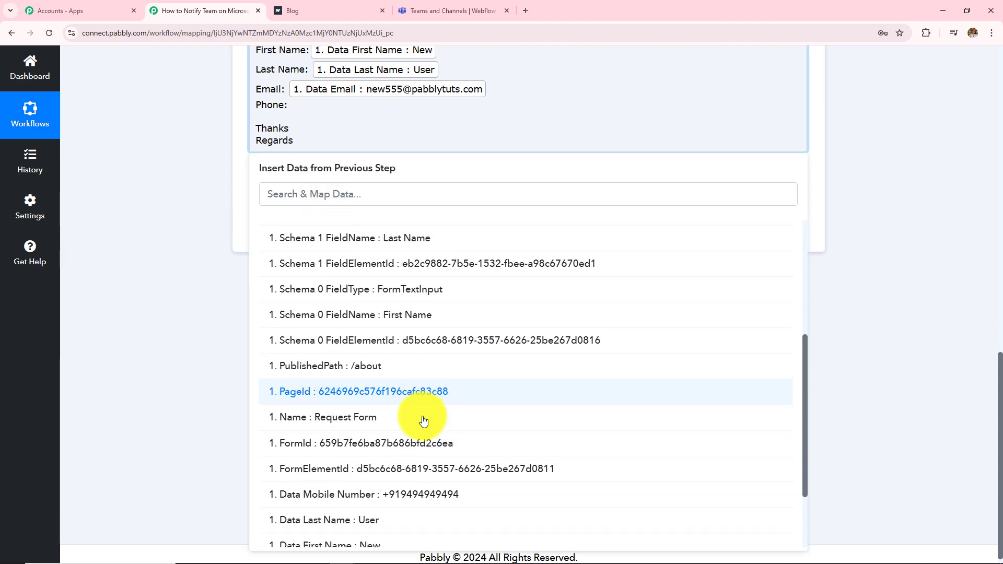
pyautogui.click(426, 468)
pyautogui.click(184, 267)
pyautogui.scroll(4, 236, 253)
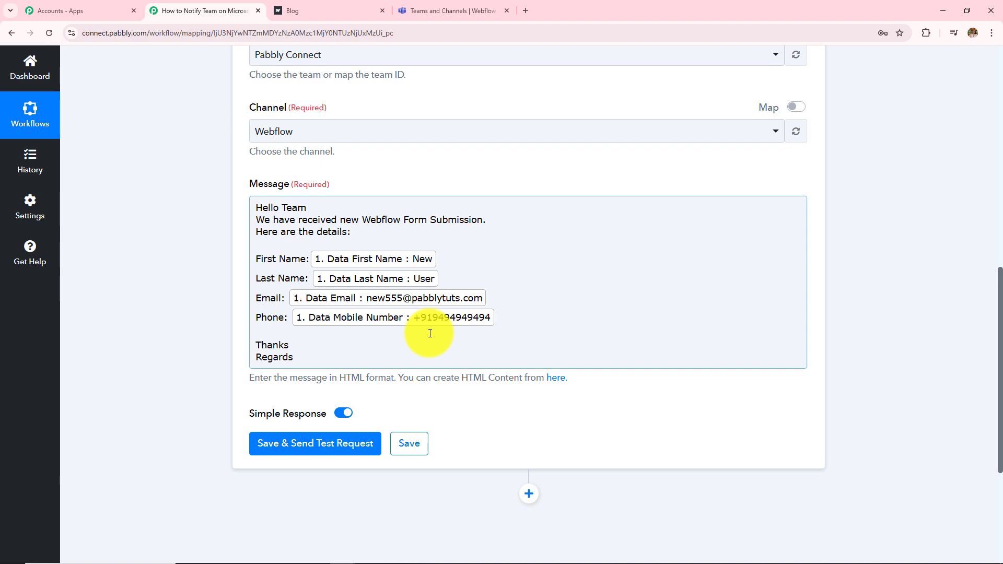
pyautogui.scroll(10, 428, 334)
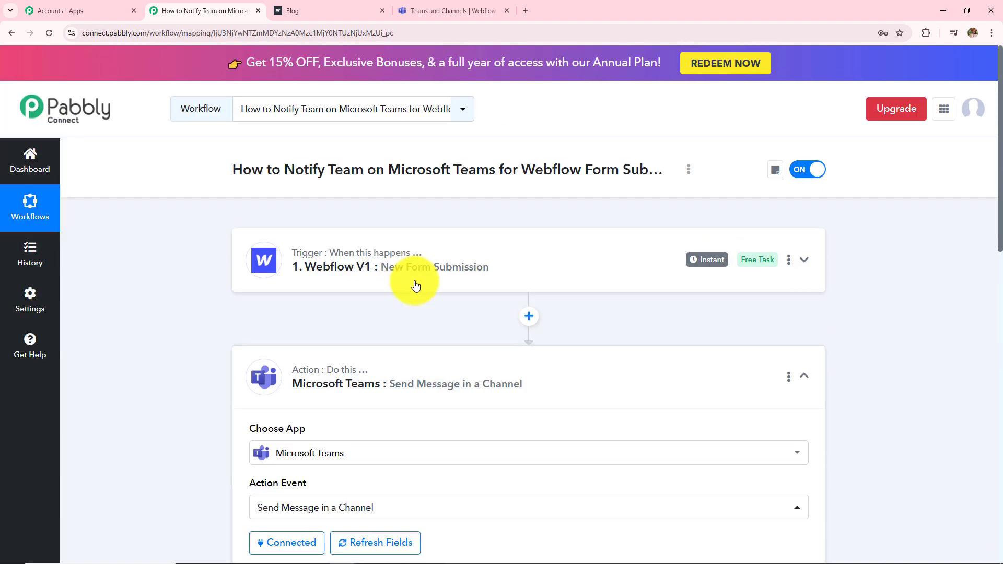
pyautogui.scroll(-15, 347, 277)
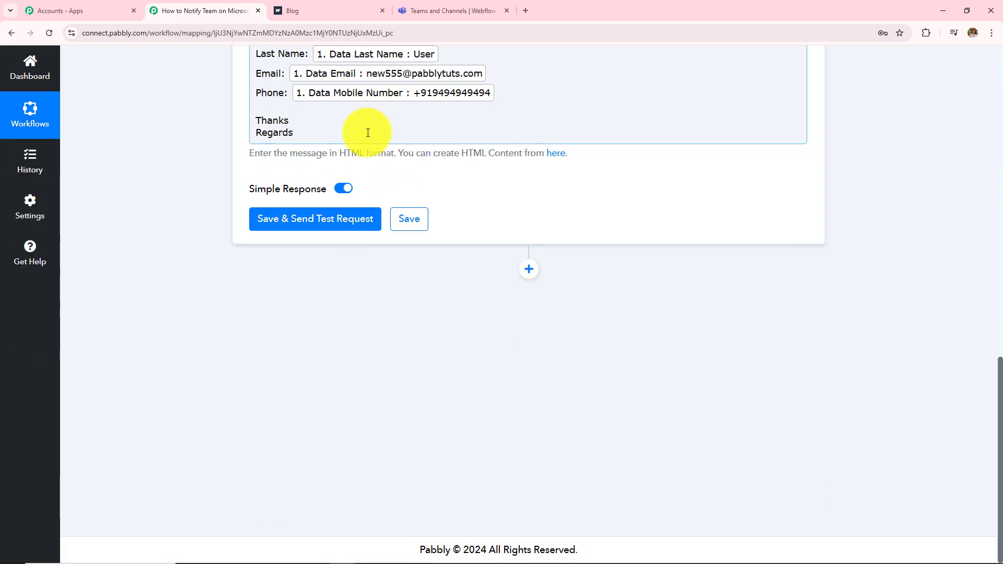
pyautogui.scroll(5, 453, 199)
# Step: Save the Teams action, send a test request, and review the successful response fields
pyautogui.click(413, 370)
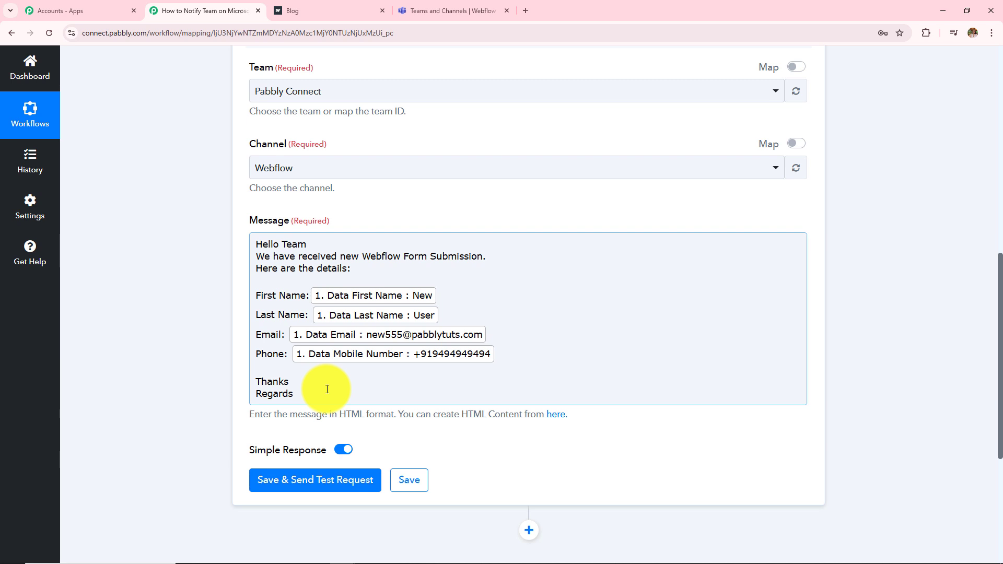
pyautogui.click(278, 491)
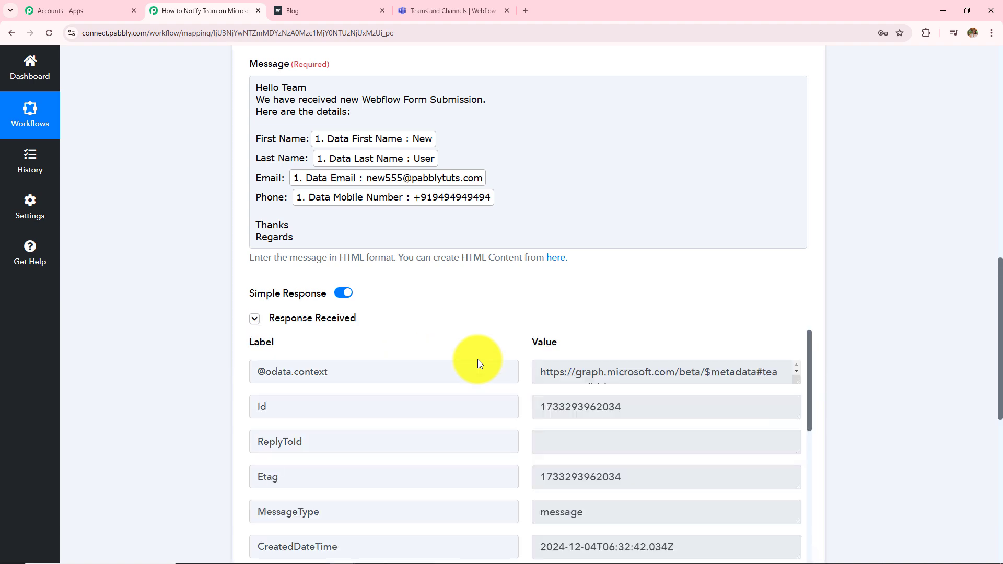
pyautogui.scroll(-1, 478, 361)
pyautogui.scroll(-3, 599, 251)
pyautogui.scroll(-3, 570, 334)
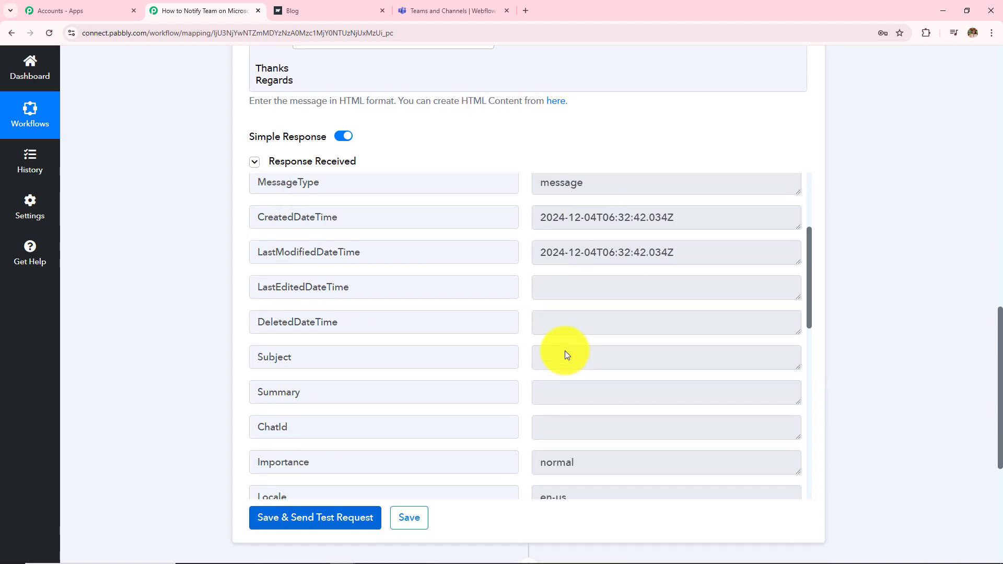
pyautogui.scroll(-10, 566, 350)
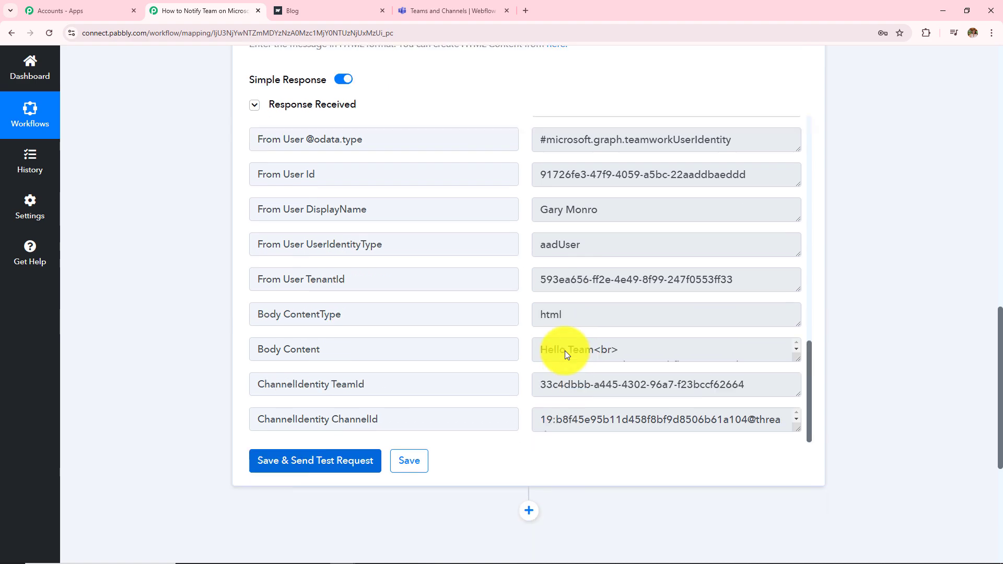
pyautogui.scroll(-2, 566, 350)
pyautogui.scroll(1, 865, 188)
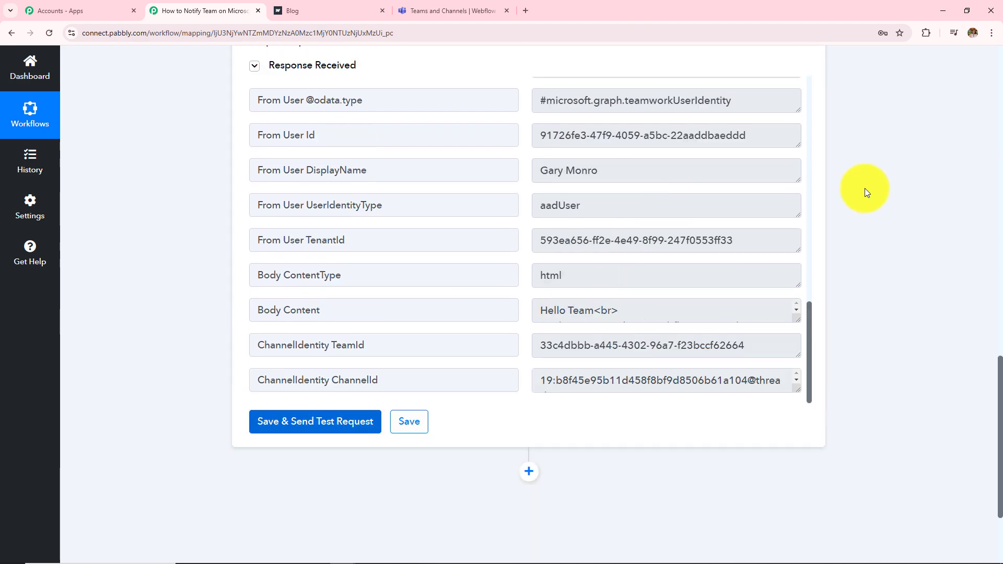
pyautogui.scroll(2, 865, 188)
# Step: Verify the expanded New User post in Teams shows the email and phone, then return to Pabbly
pyautogui.click(460, 11)
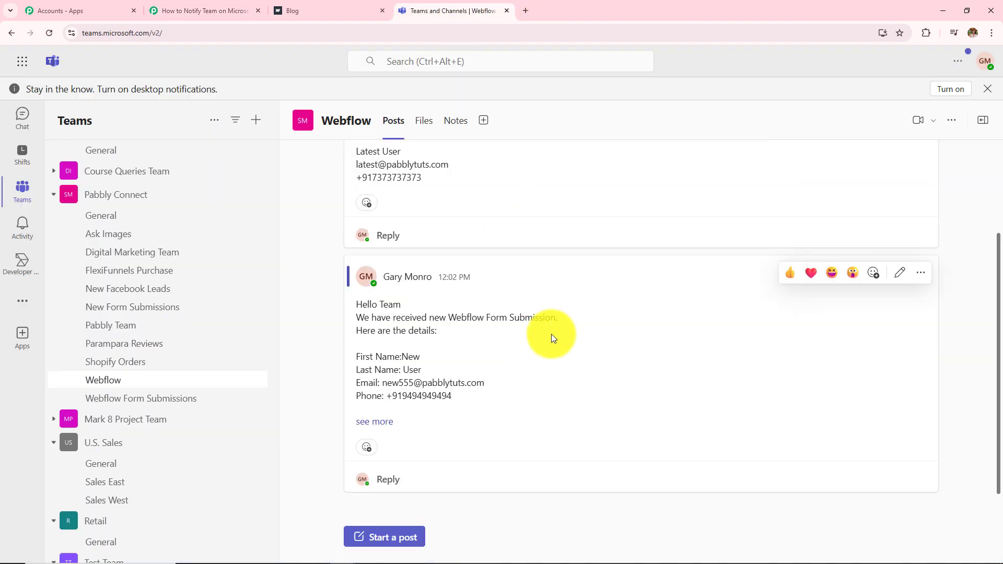
pyautogui.click(387, 423)
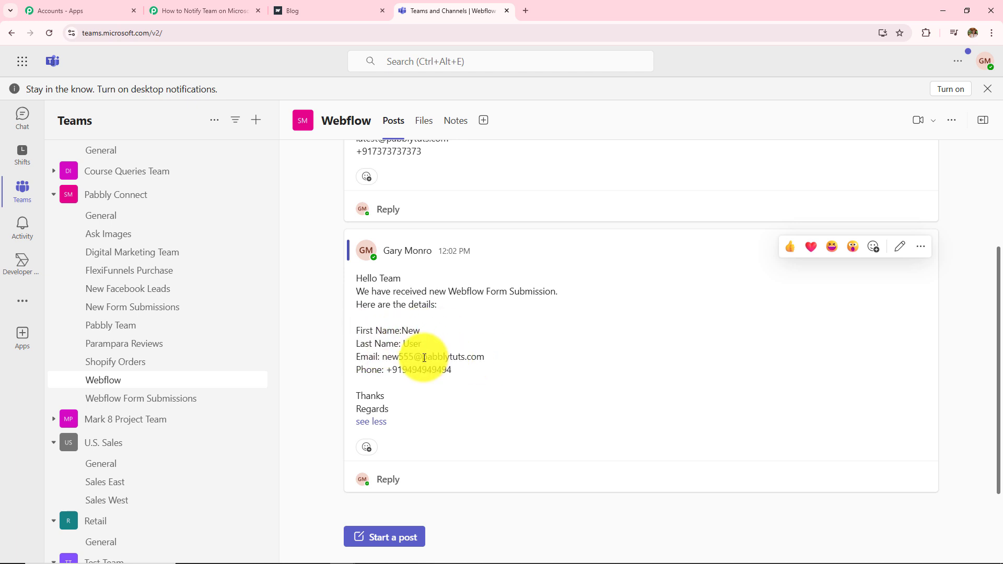
pyautogui.moveTo(383, 357); pyautogui.dragTo(578, 362)
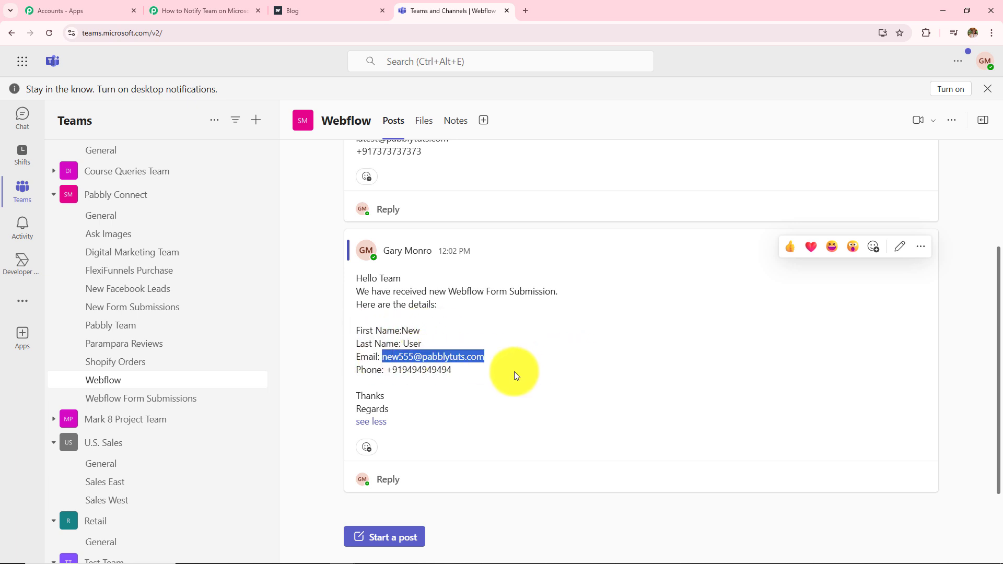
pyautogui.moveTo(385, 370); pyautogui.dragTo(527, 371)
pyautogui.click(306, 337)
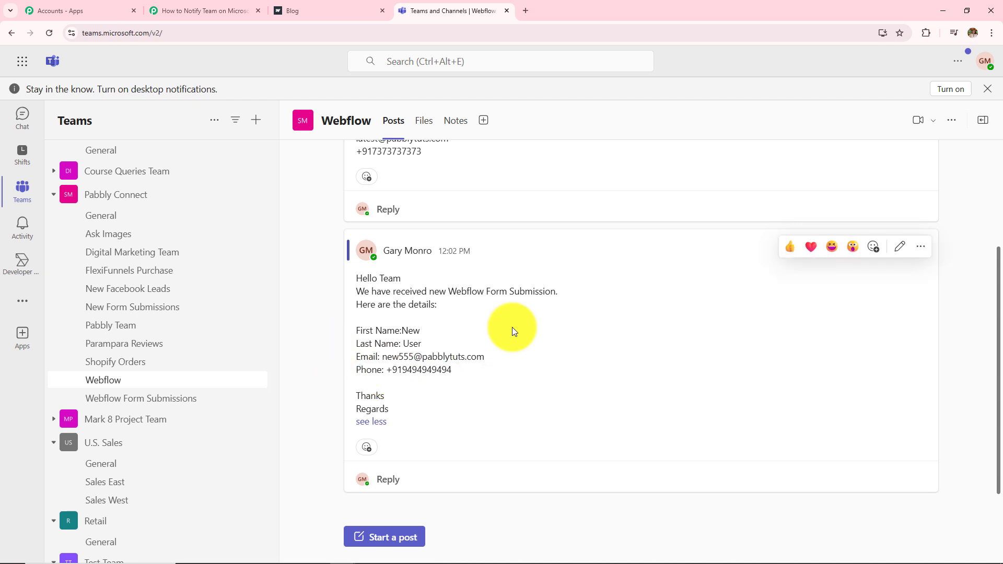
pyautogui.scroll(3, 613, 312)
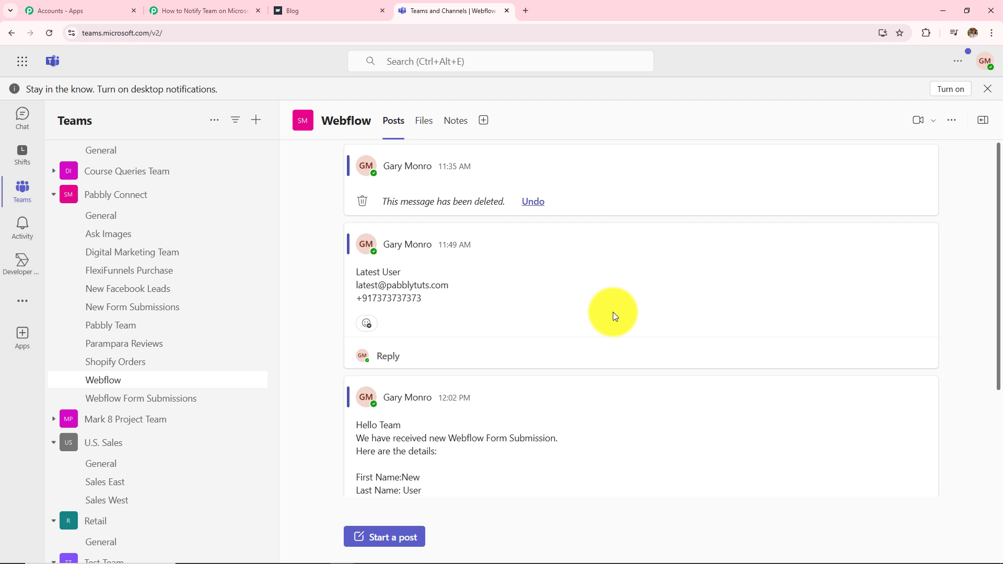
pyautogui.scroll(-3, 613, 312)
pyautogui.scroll(3, 613, 312)
pyautogui.scroll(-3, 614, 312)
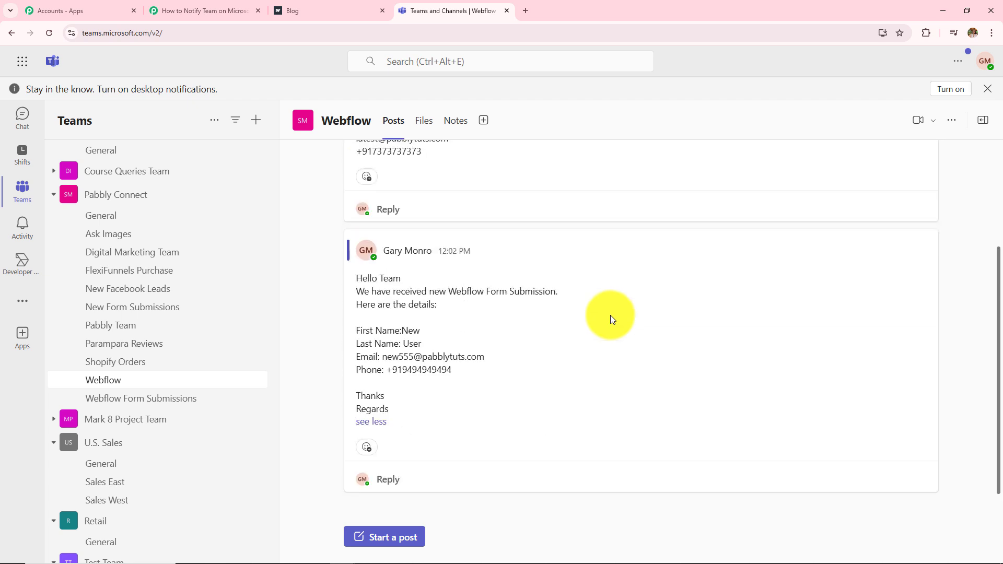
pyautogui.moveTo(608, 315)
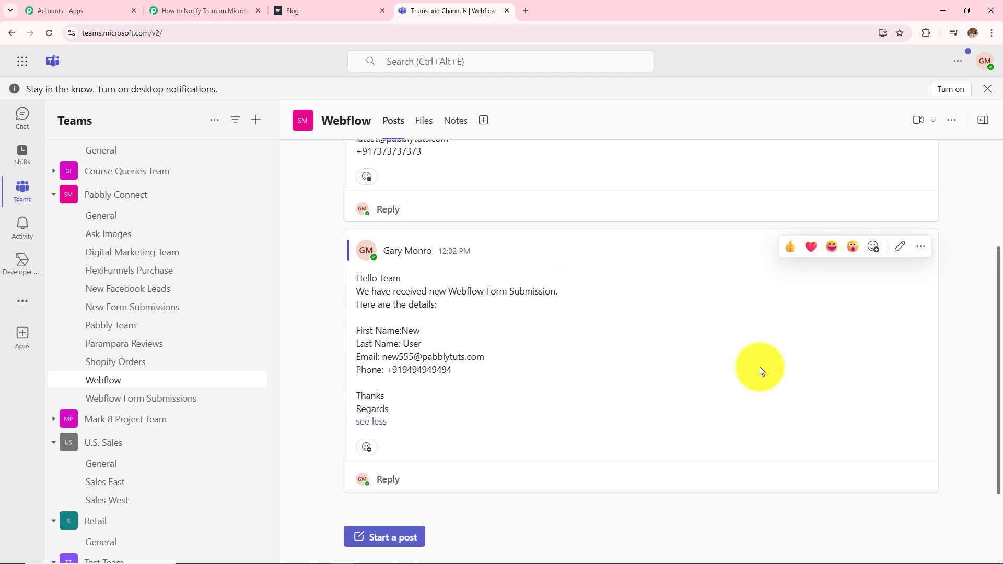
pyautogui.click(213, 7)
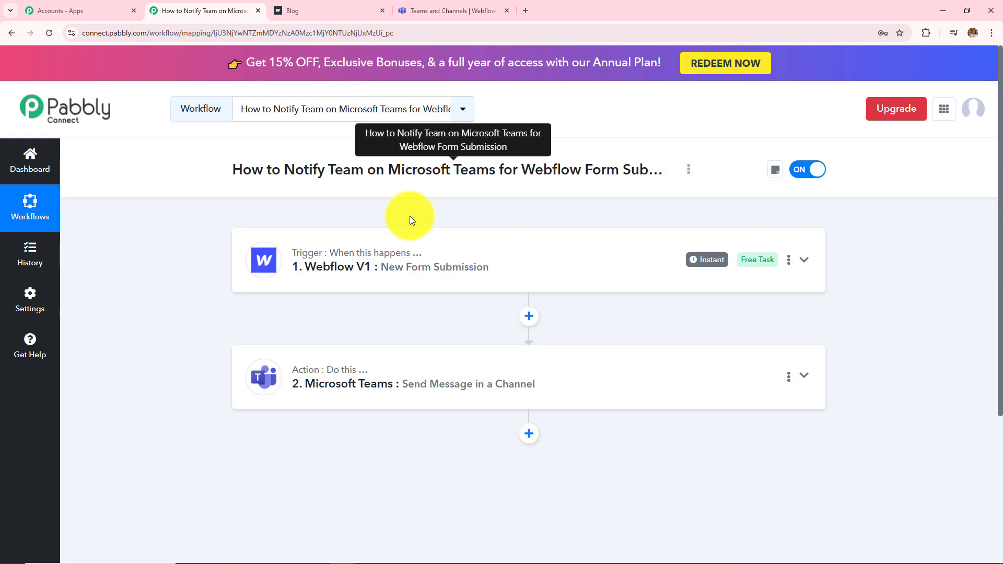
# Step: Expand the Webflow trigger and scroll through its captured form submission data
pyautogui.click(386, 266)
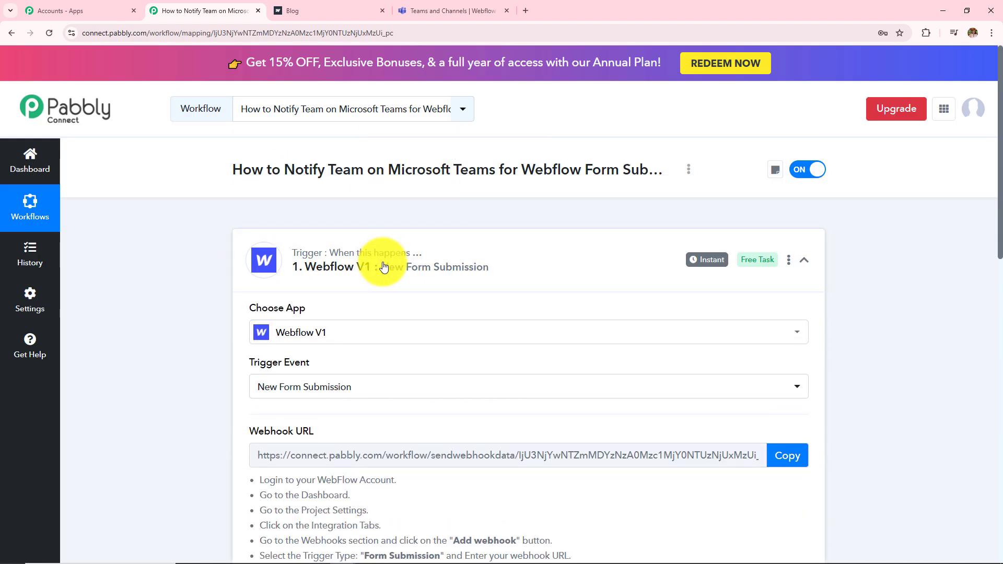
pyautogui.scroll(-5, 384, 267)
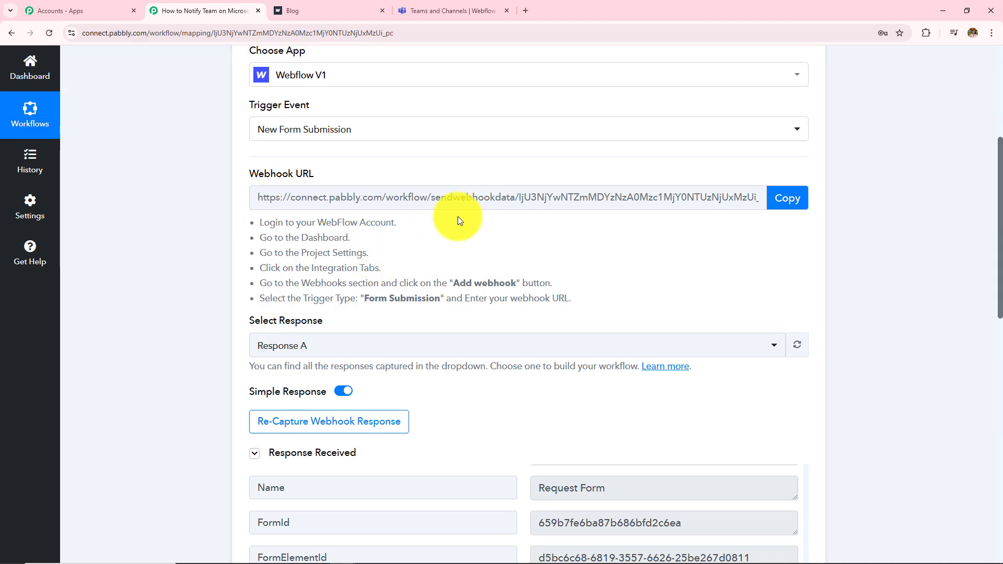
pyautogui.scroll(-4, 500, 267)
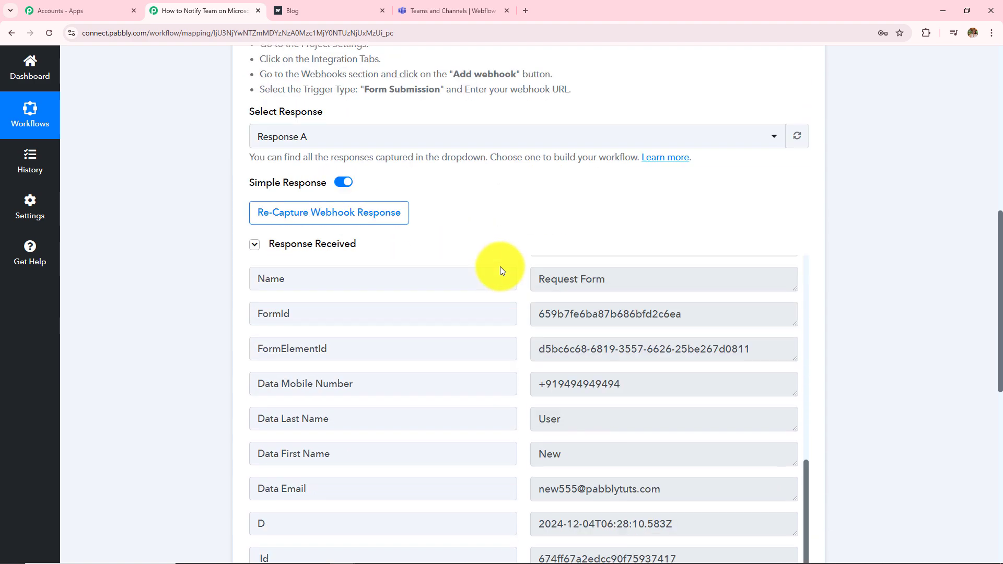
pyautogui.scroll(-3, 622, 220)
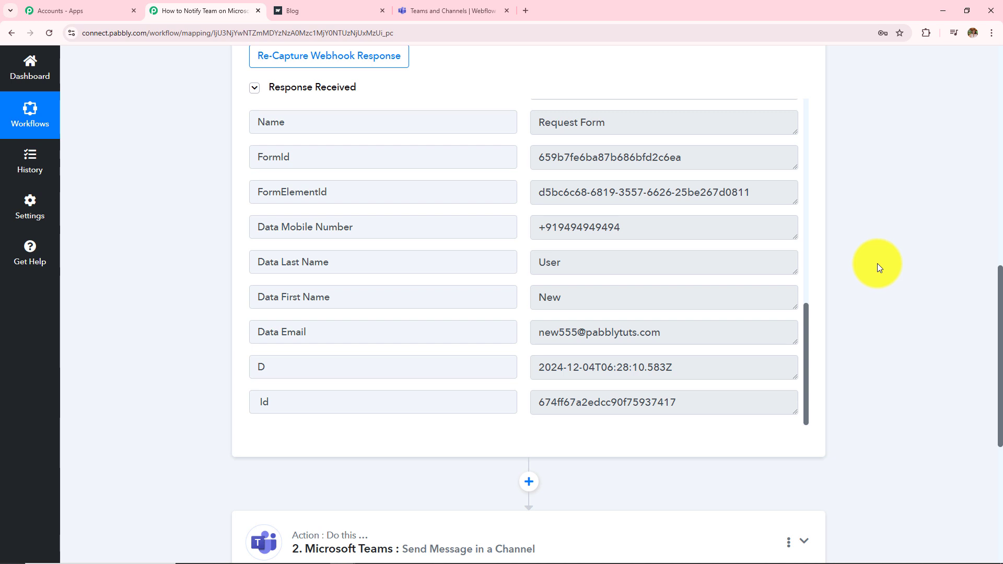
pyautogui.scroll(-4, 877, 263)
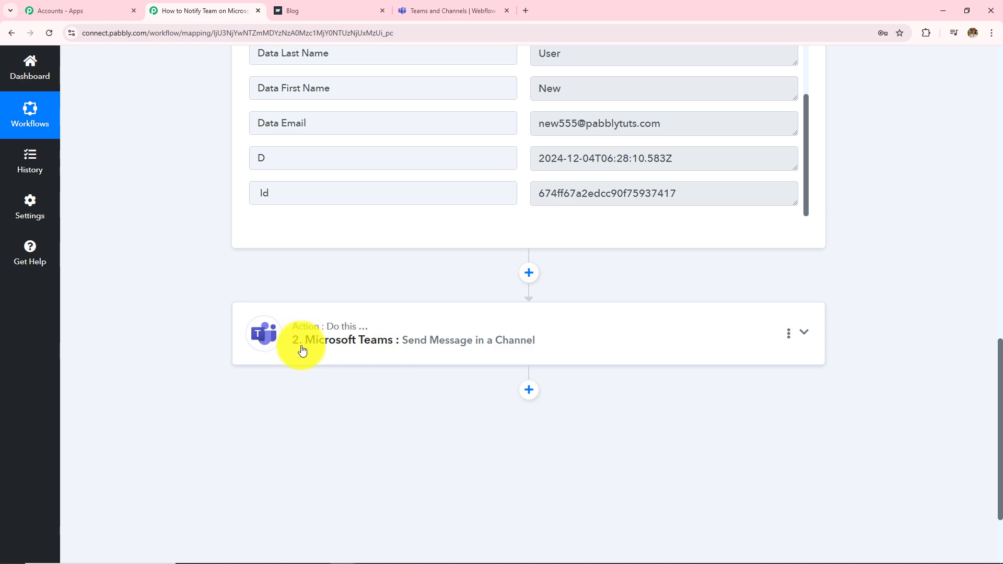
# Step: Expand the Microsoft Teams action to see its mapped message and Response Received
pyautogui.click(362, 350)
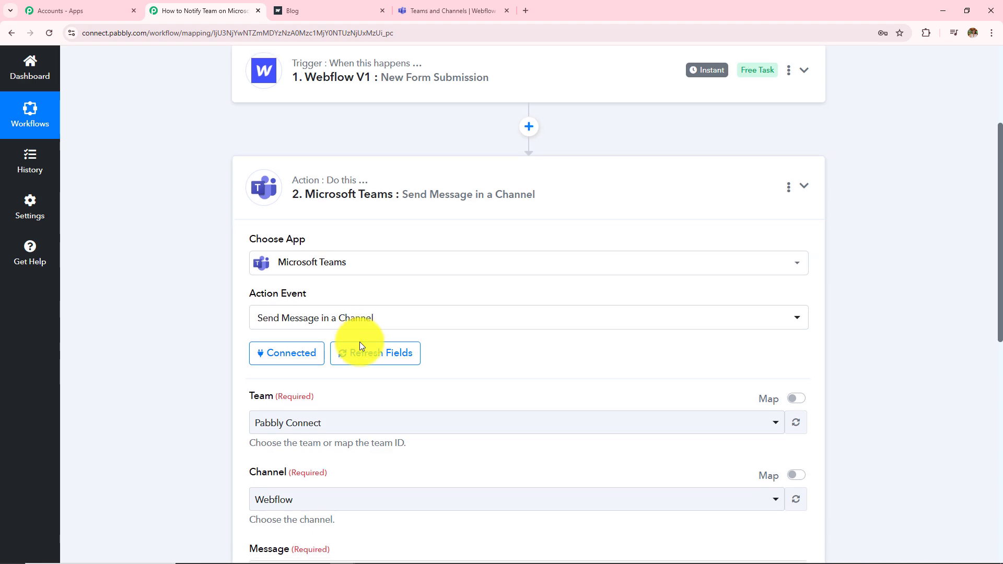
pyautogui.scroll(-5, 360, 346)
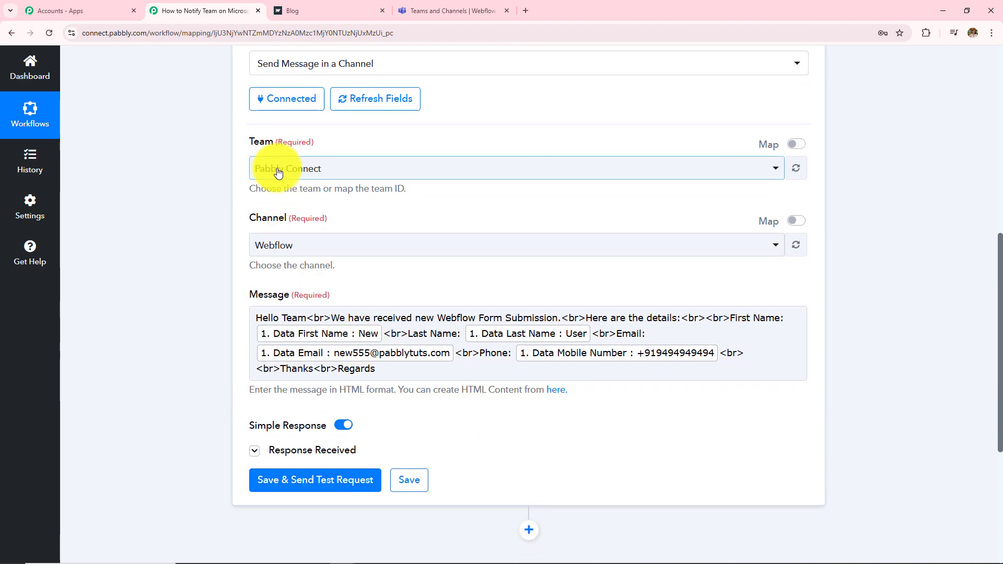
pyautogui.click(256, 320)
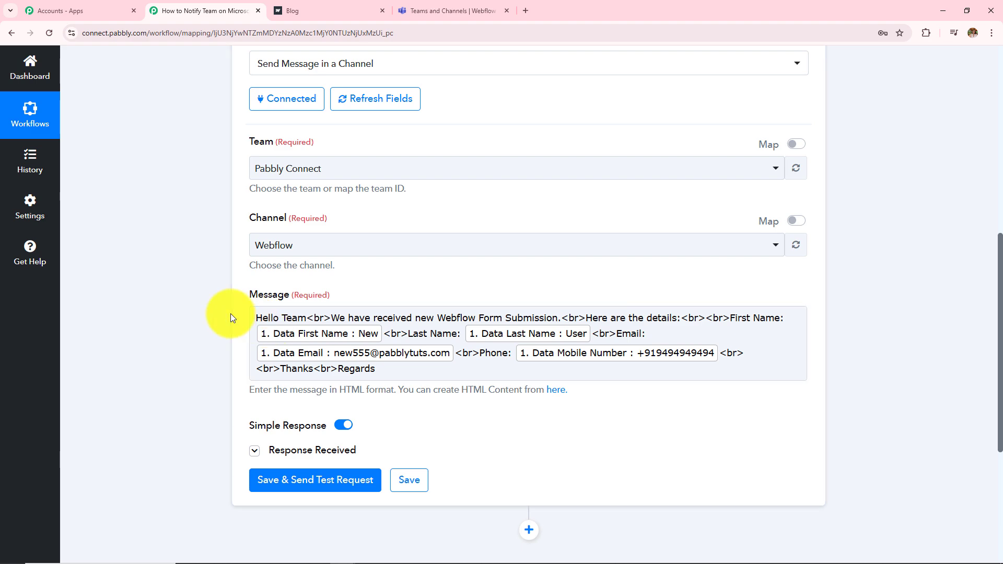
pyautogui.click(255, 450)
pyautogui.scroll(-5, 460, 371)
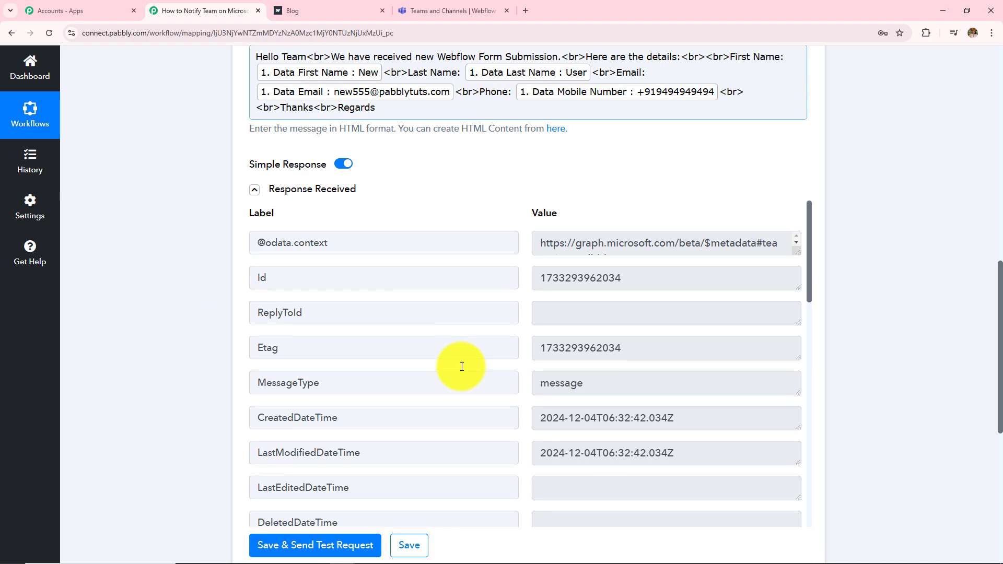
# Step: Glance at the 12:02 PM post in the Teams Webflow channel, then return to the workflow overview
pyautogui.click(454, 11)
pyautogui.scroll(3, 544, 378)
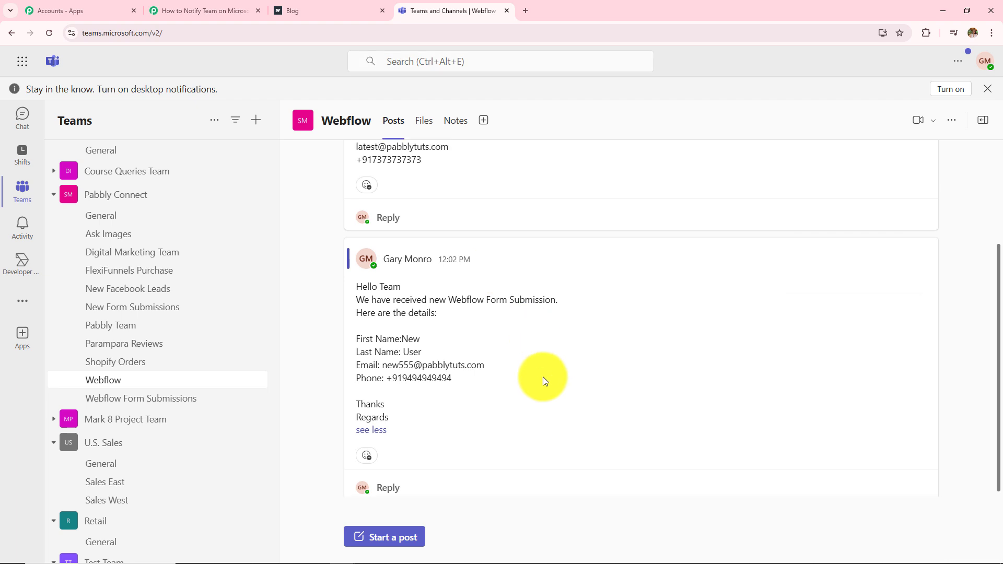
pyautogui.scroll(-3, 543, 377)
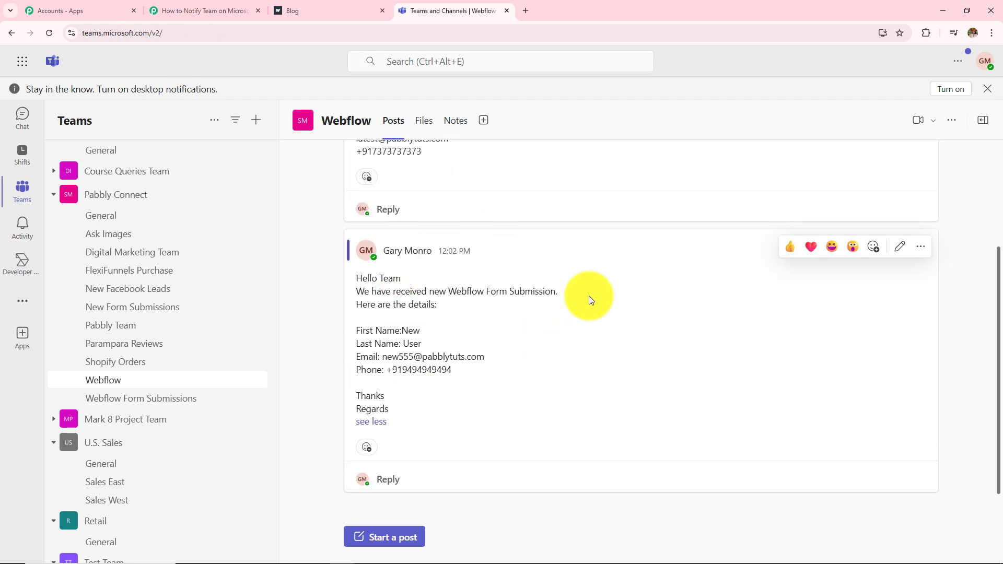
pyautogui.click(193, 11)
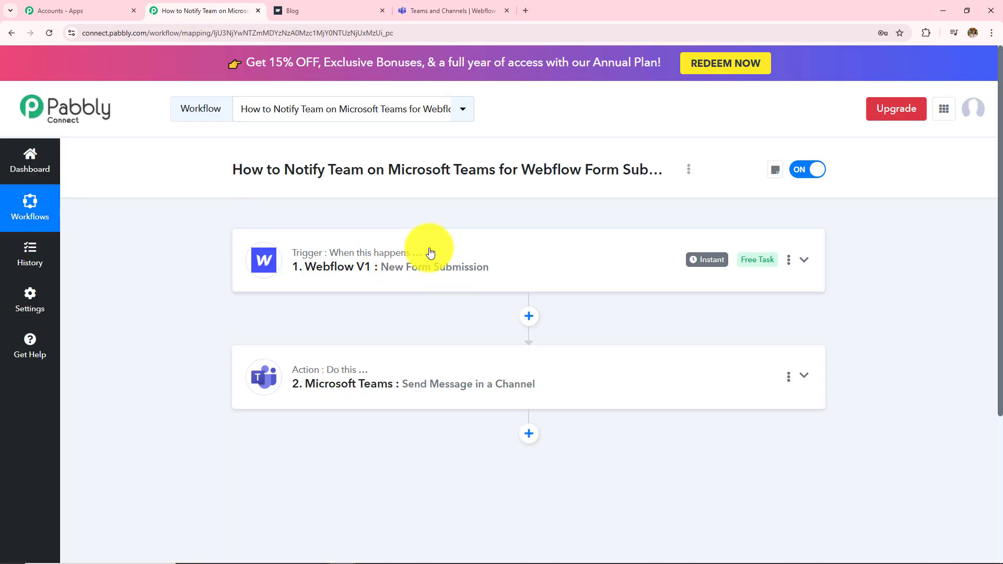